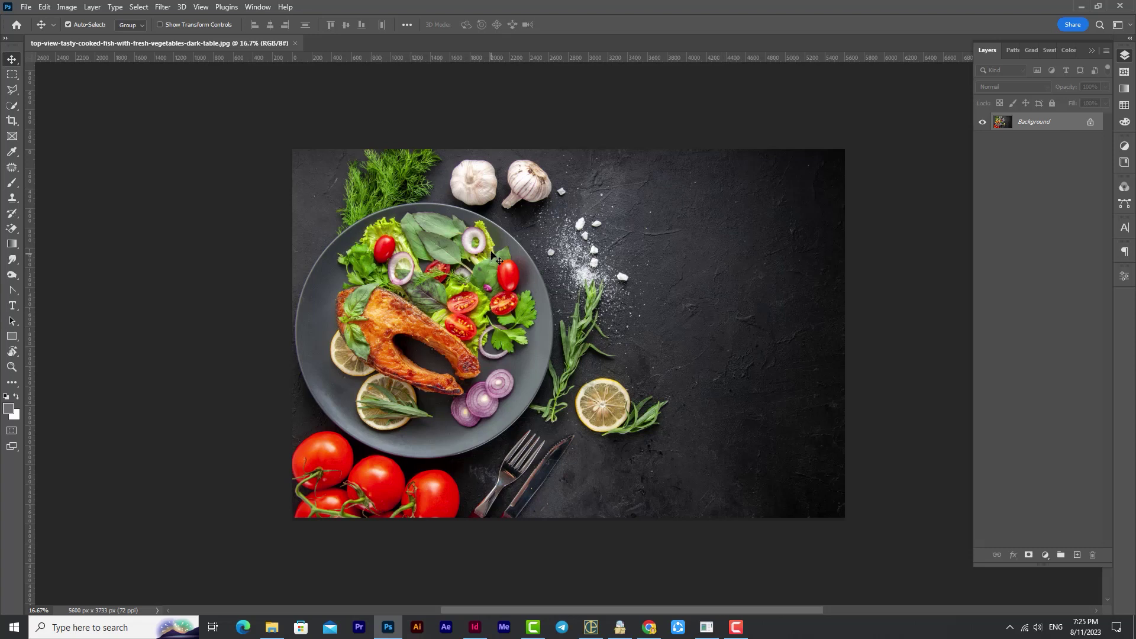
Select the round plate with the Elliptical Marquee and mask out everything around it.
click(12, 75)
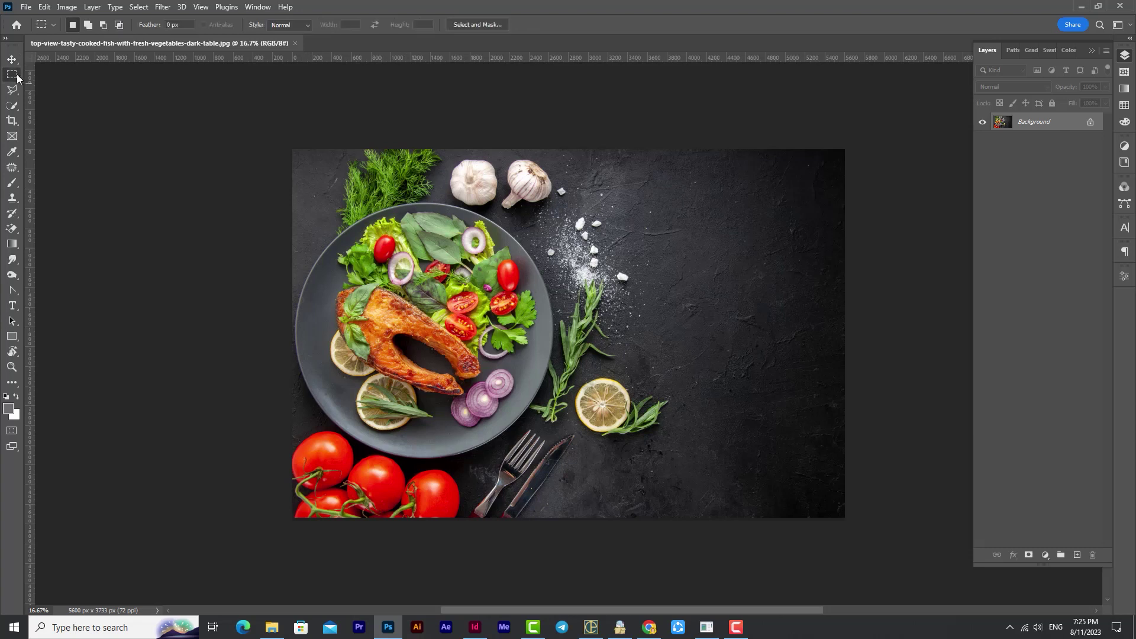
click(53, 92)
drag(324, 210, 551, 485)
click(1028, 554)
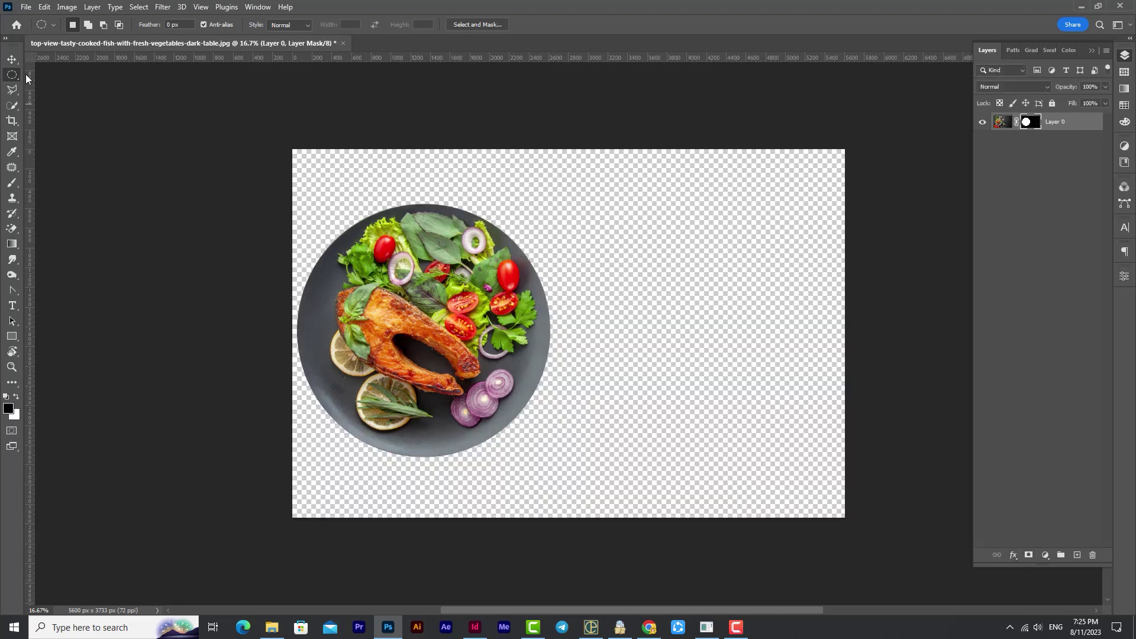
Move the masked plate toward the canvas centre and crop the canvas closely around it.
click(12, 60)
mouse_move(509, 350)
mouse_down()
mouse_move(485, 343)
mouse_move(497, 353)
mouse_up()
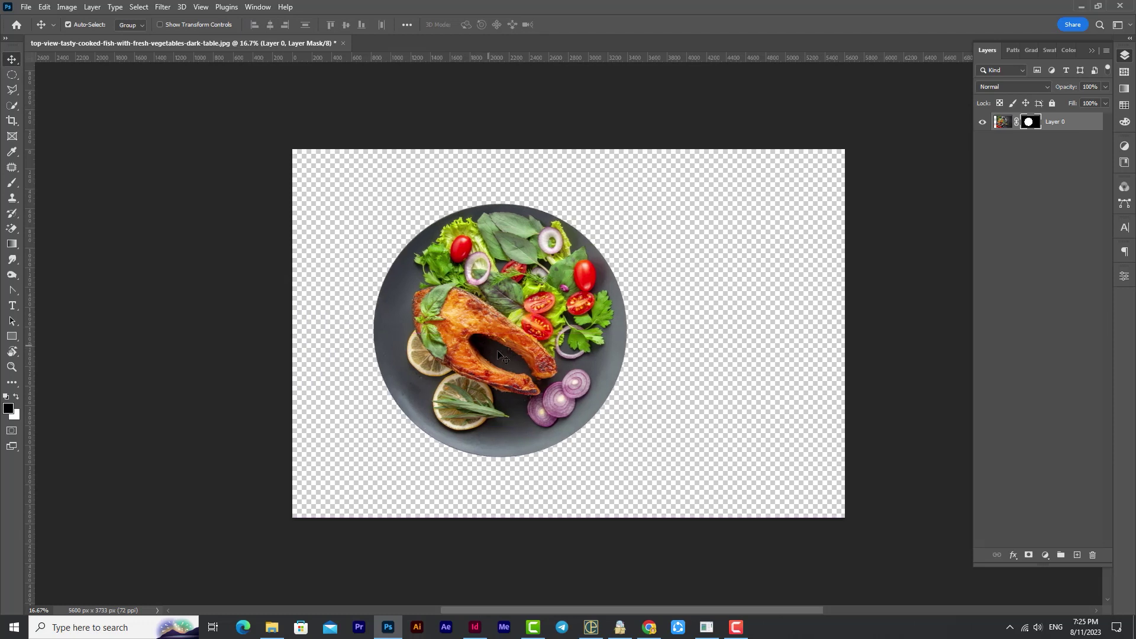
key(c)
drag(843, 333, 722, 328)
drag(393, 333, 428, 333)
drag(570, 149, 569, 177)
drag(575, 505, 578, 490)
key(Return)
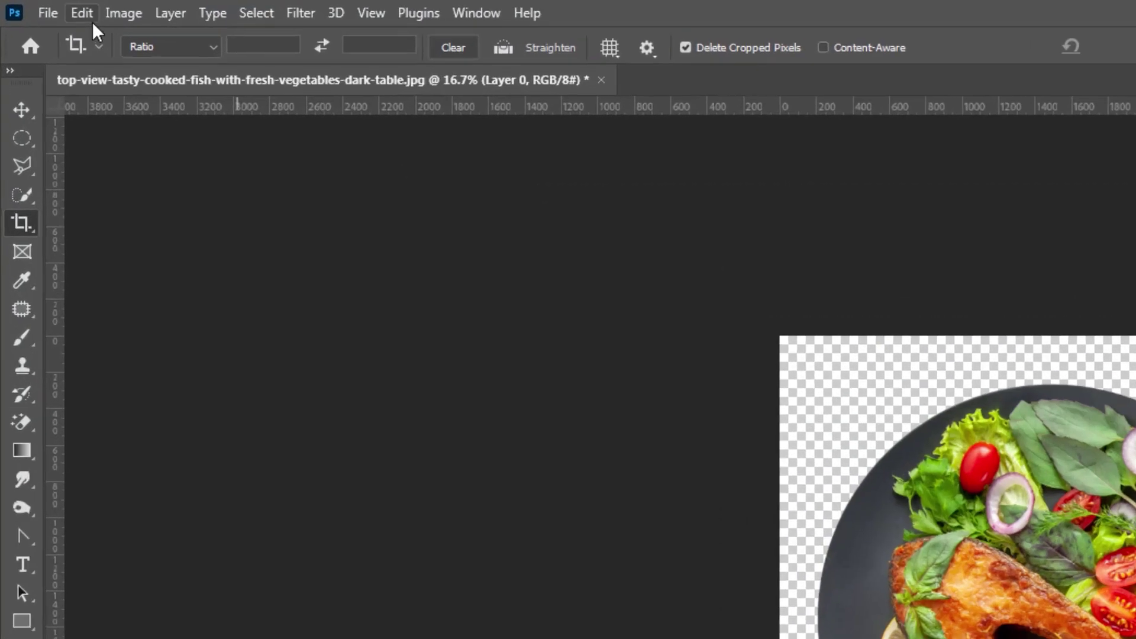
Quick-export the cropped plate with its transparent background as a PNG file.
click(27, 7)
mouse_move(105, 224)
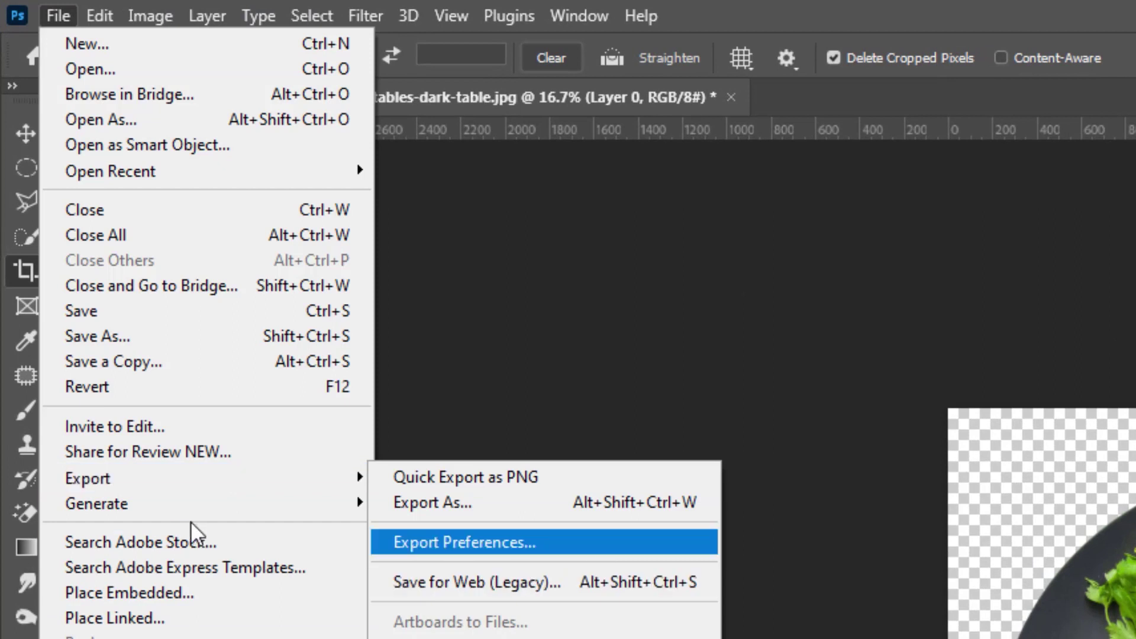
click(495, 477)
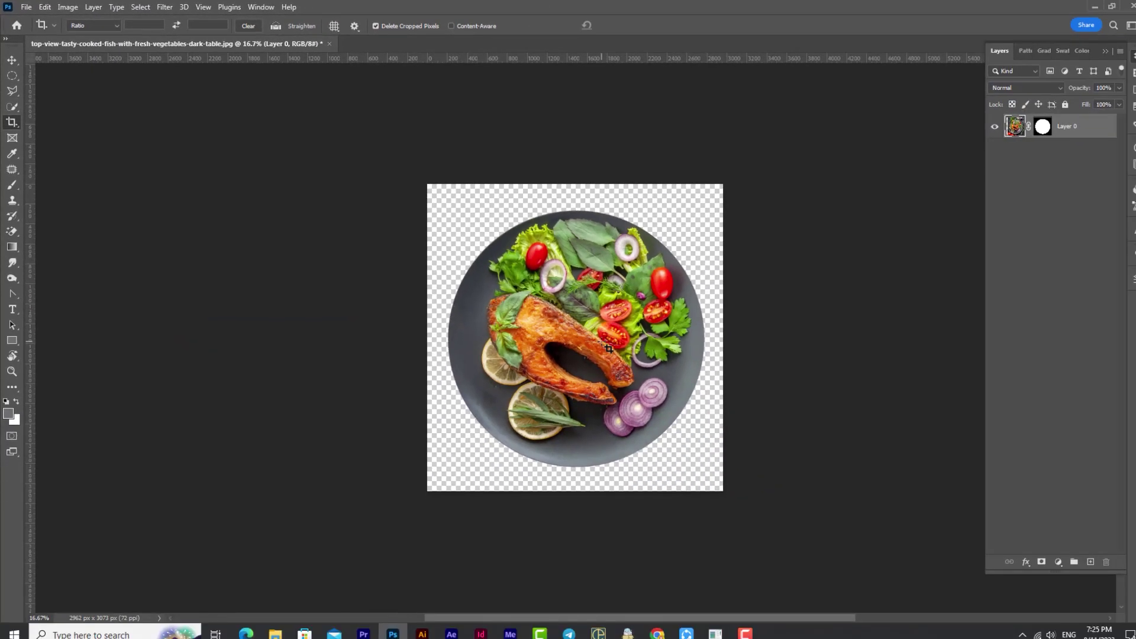
click(478, 304)
Switch to InDesign and place the exported plate PNG into the selected green page rectangle.
click(480, 633)
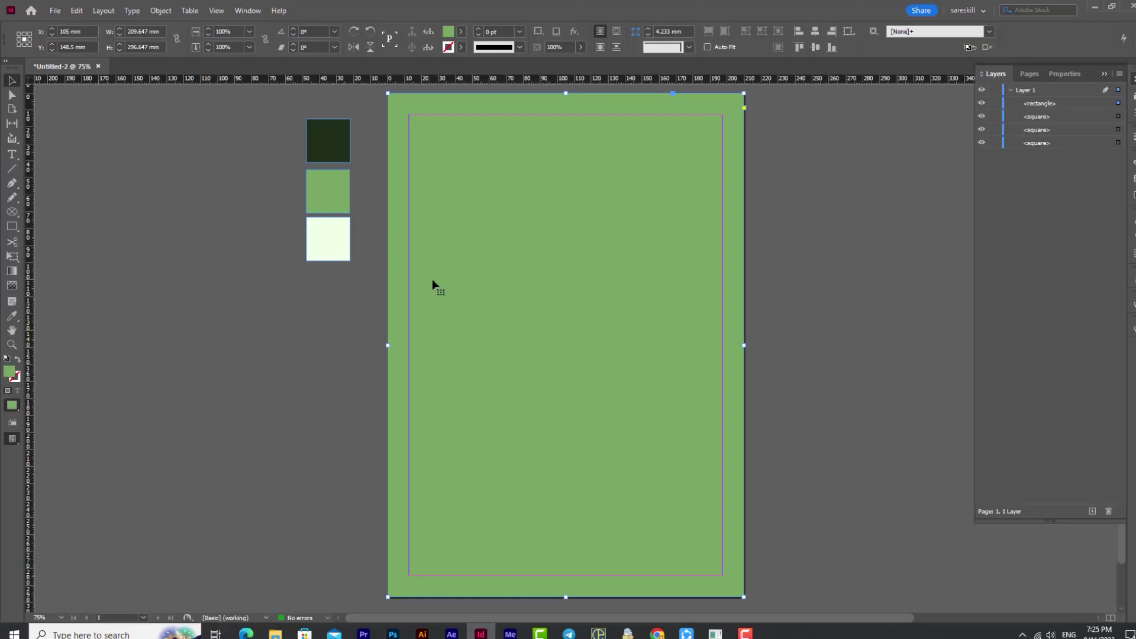
click(54, 10)
click(172, 178)
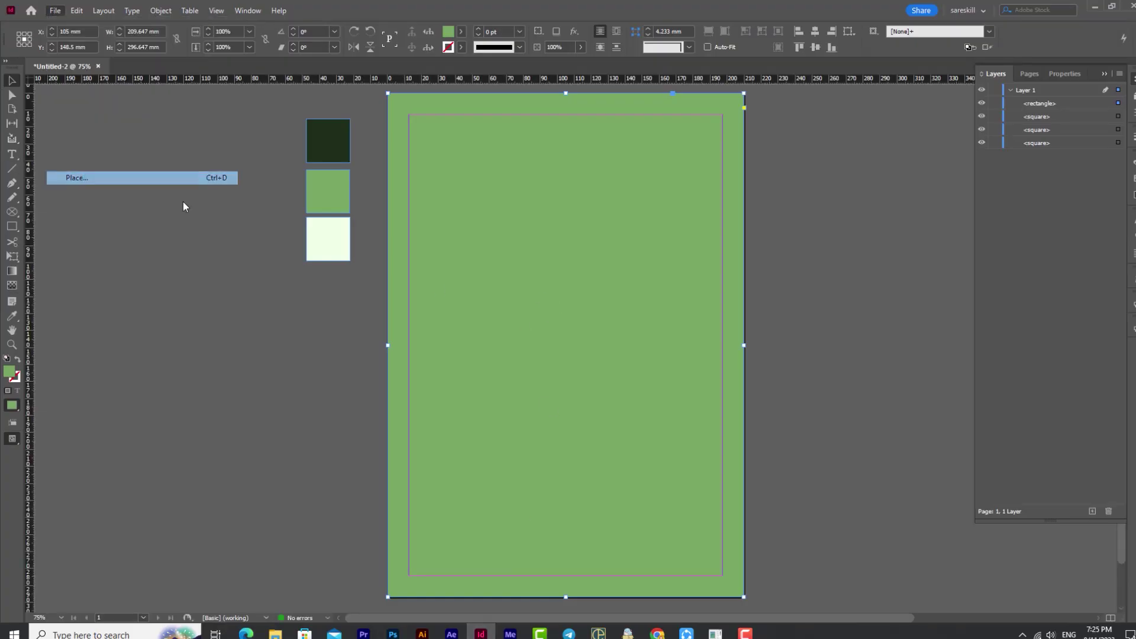
double_click(573, 251)
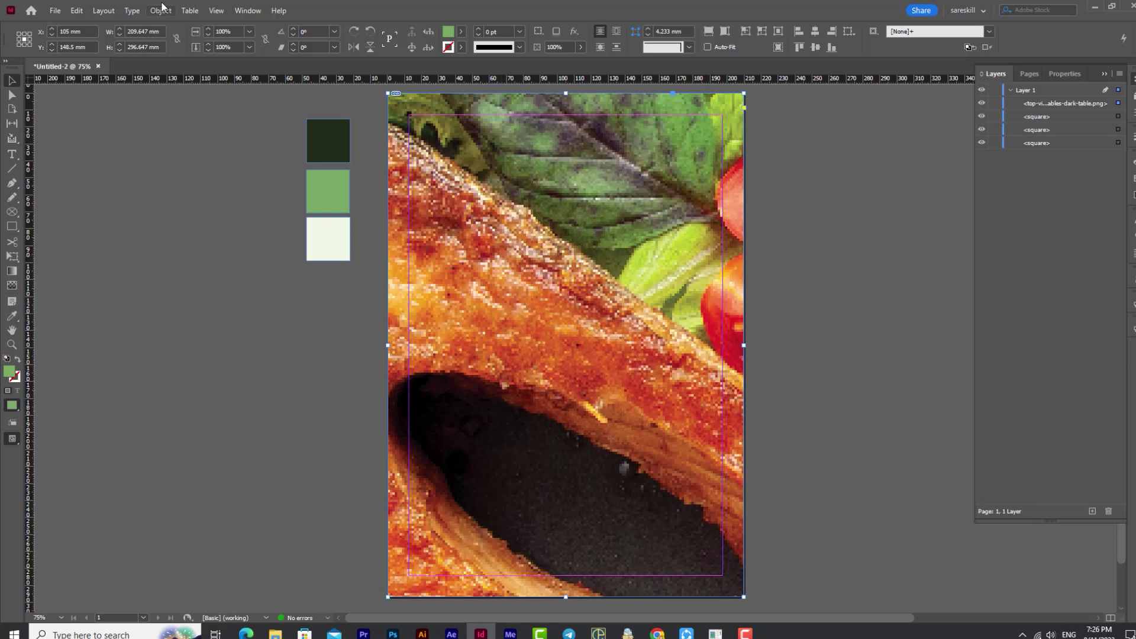
Fit the placed plate image proportionally within its frame.
click(161, 11)
mouse_move(190, 244)
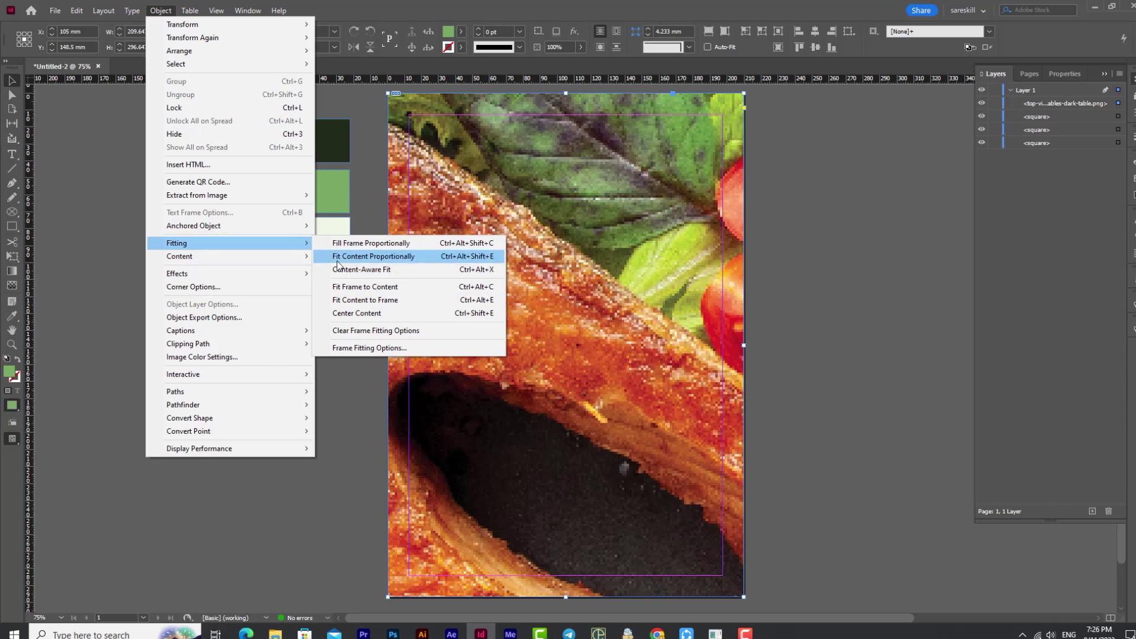
click(379, 260)
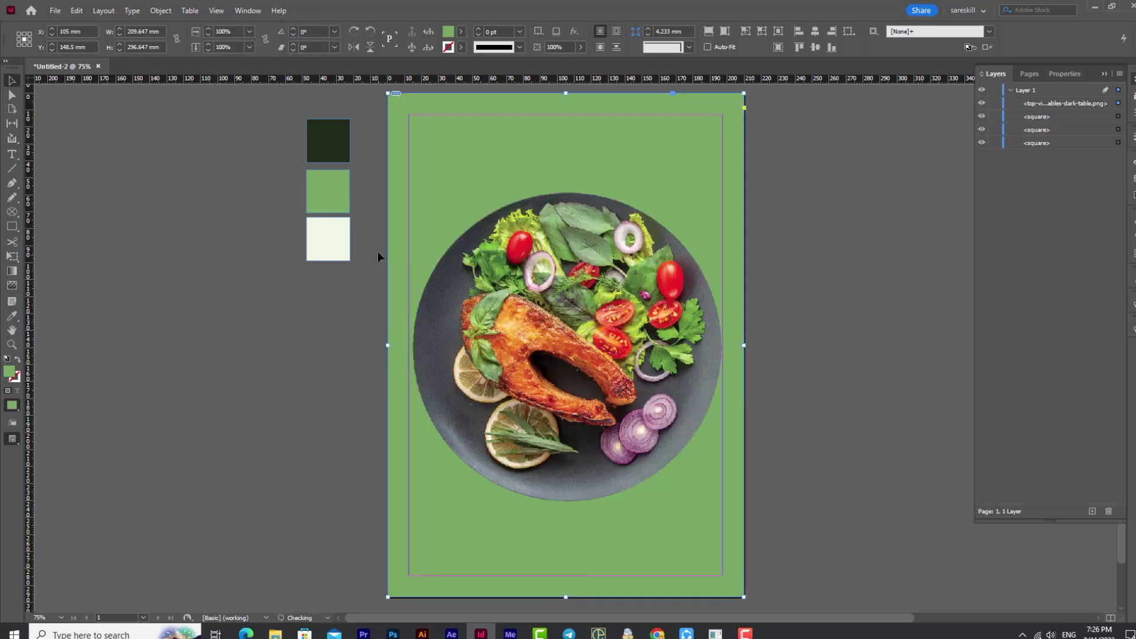
Scale the plate image down to about 151 mm wide and move it slightly above the page centre.
click(610, 367)
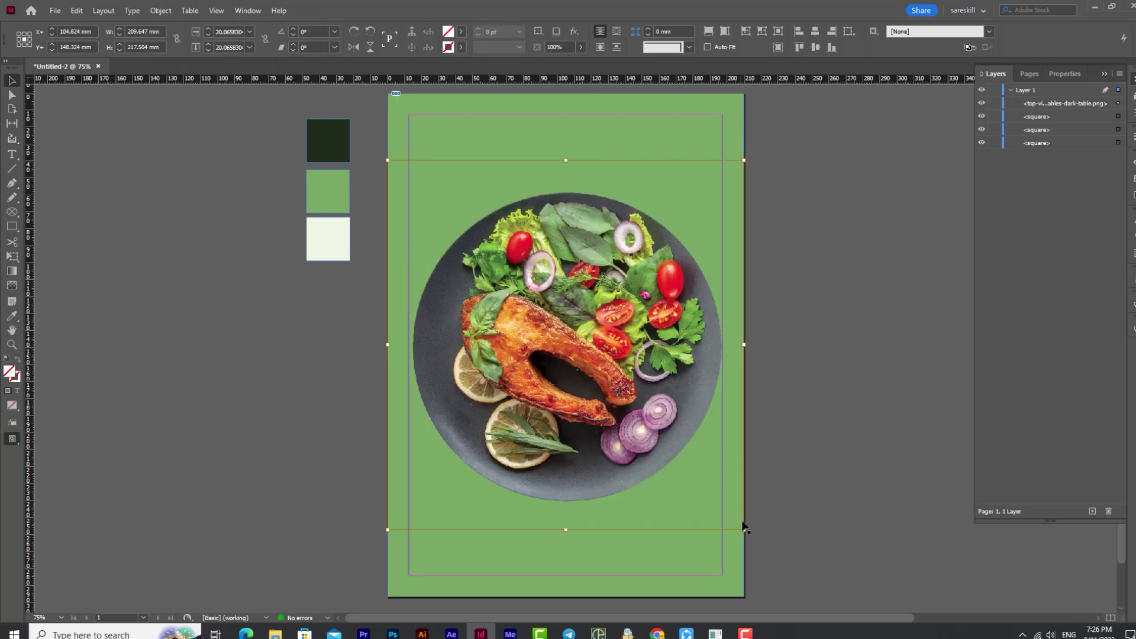
drag(744, 529, 694, 476)
drag(582, 413, 566, 377)
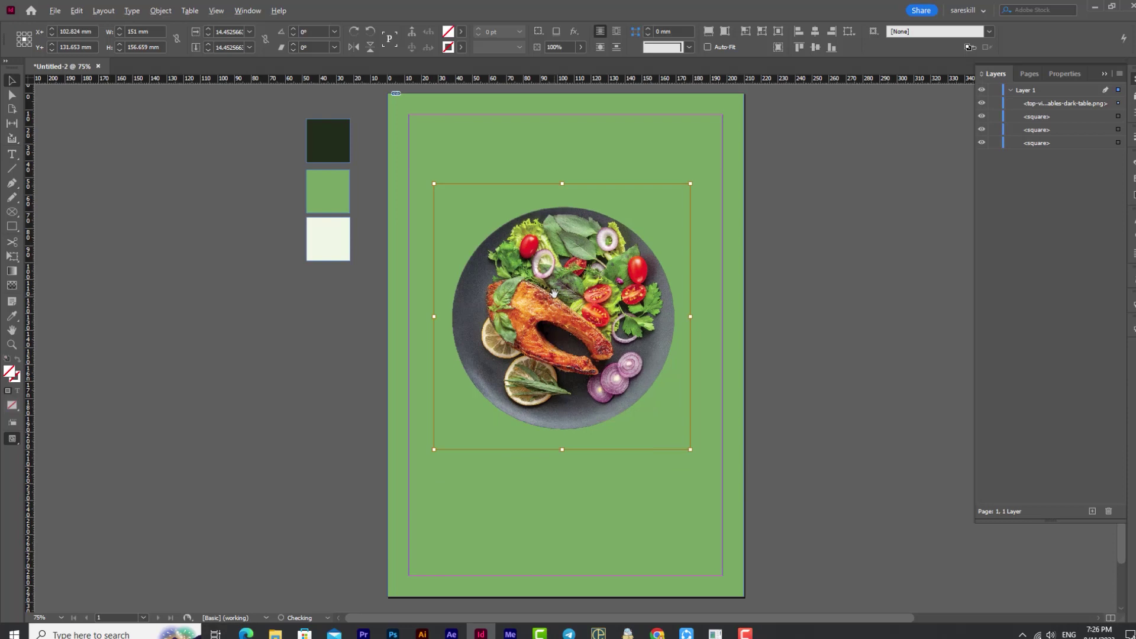
Set the display performance to High Quality Display and reduce the plate image to about 136 mm wide.
scroll(554, 293, up, 5)
click(216, 10)
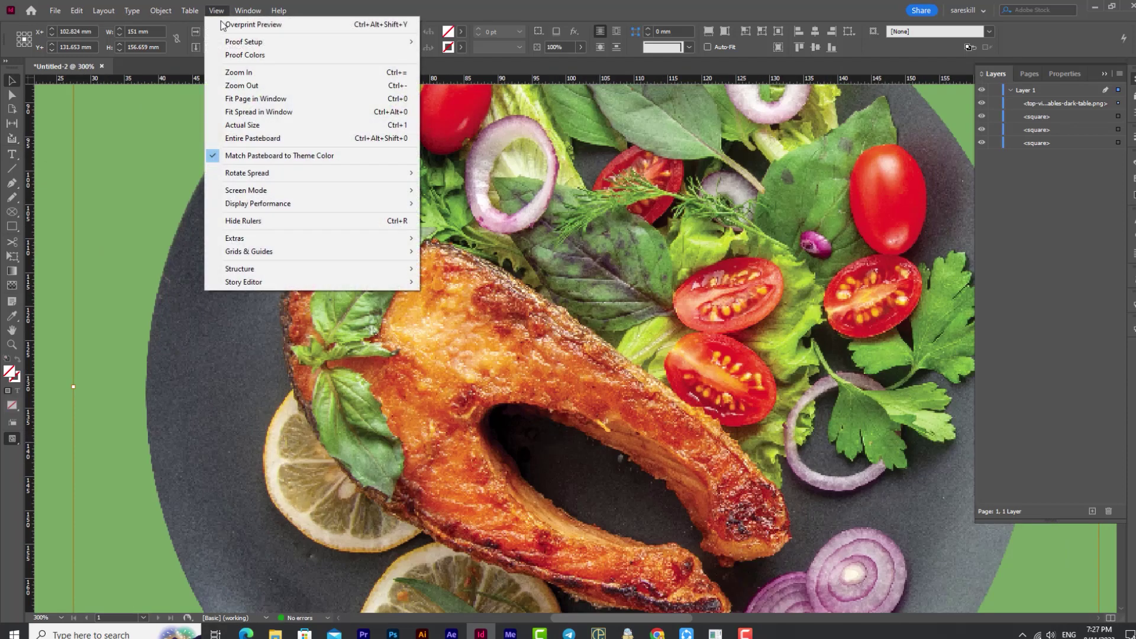
mouse_move(260, 203)
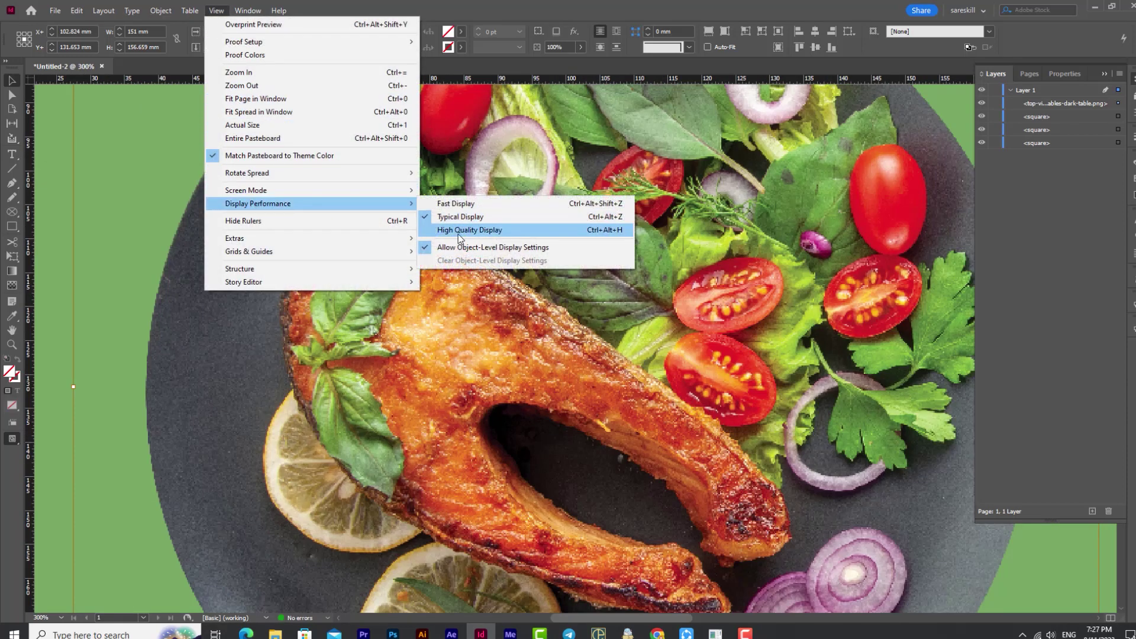
click(490, 231)
scroll(564, 346, down, 5)
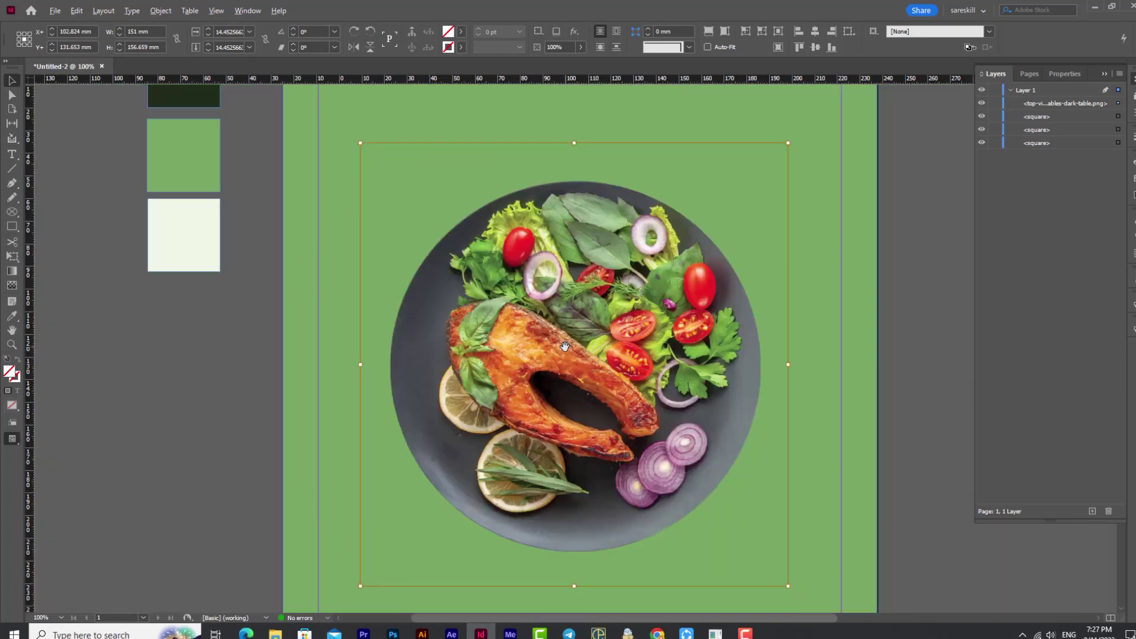
drag(694, 491, 681, 471)
scroll(606, 370, down, 2)
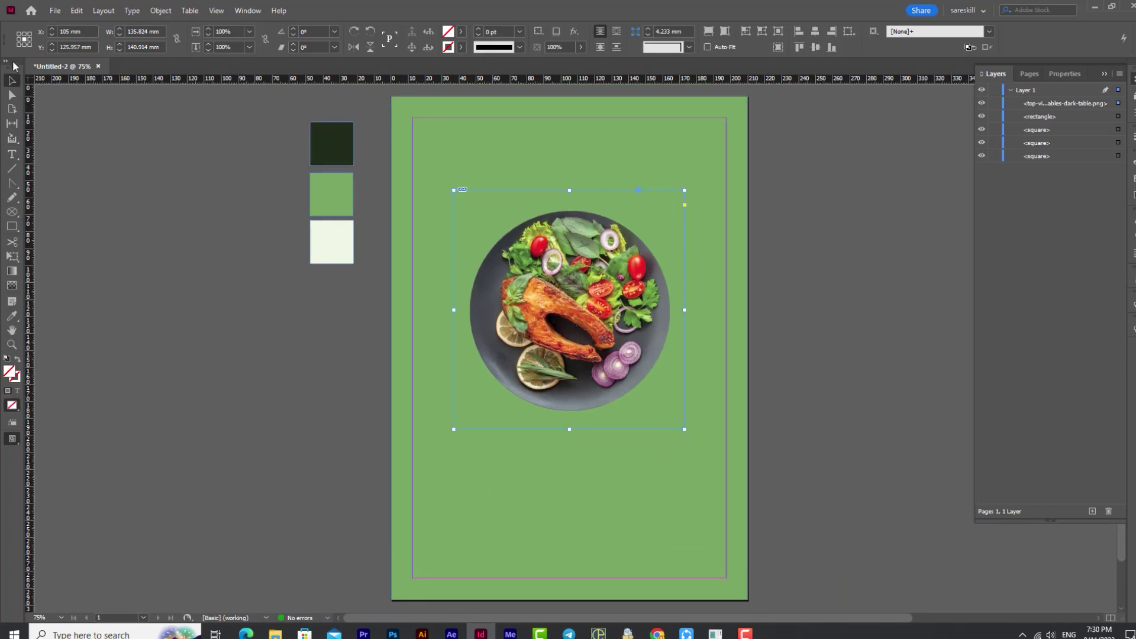
Draw an S-shaped wave with the Pen tool from the page's left edge across the plate to its right edge.
drag(12, 183, 59, 199)
click(59, 198)
click(392, 315)
drag(470, 297, 491, 306)
drag(647, 433, 740, 430)
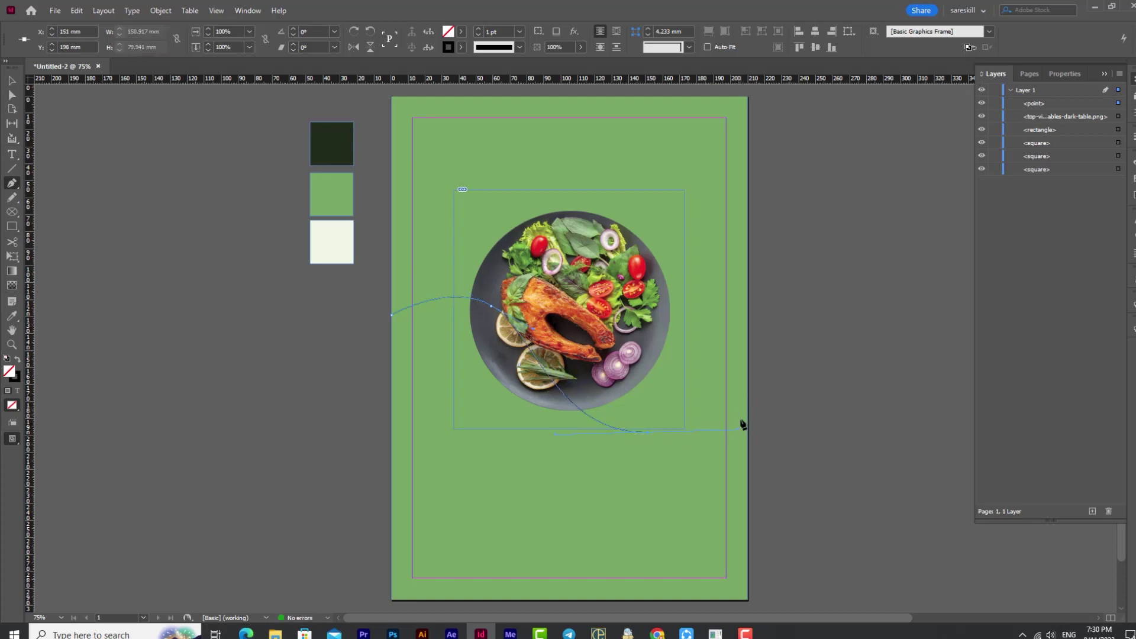
click(748, 387)
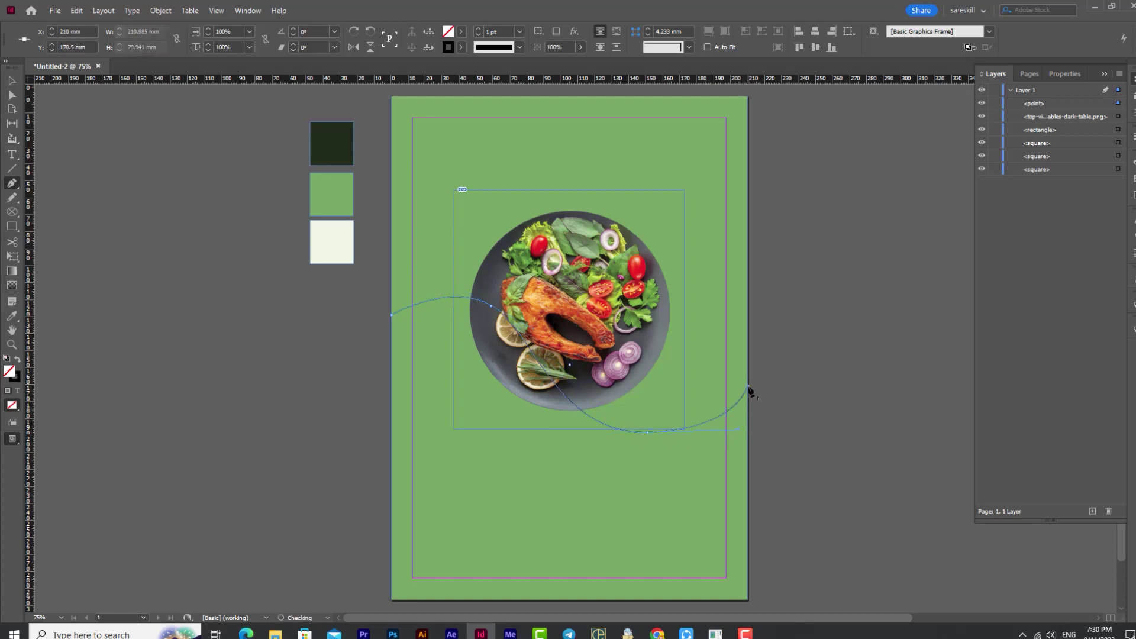
Continue the wave path through both lower page corners and close it at its starting anchor, correcting the misplaced closing point.
click(748, 600)
click(391, 601)
click(392, 315)
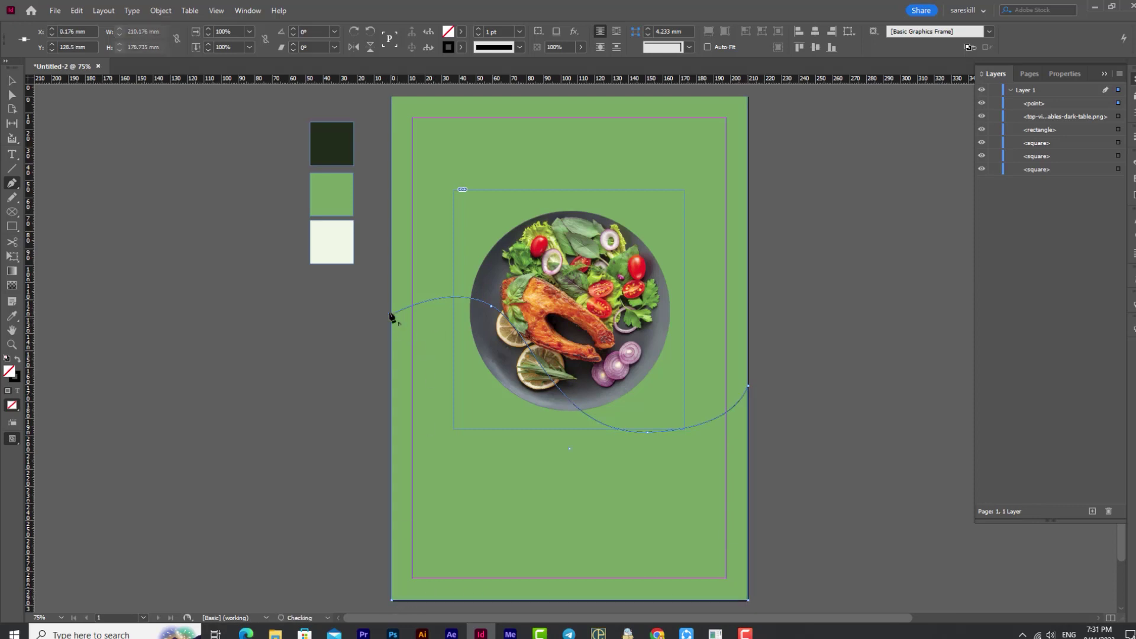
scroll(396, 320, up, 10)
click(400, 319)
scroll(401, 321, up, 4)
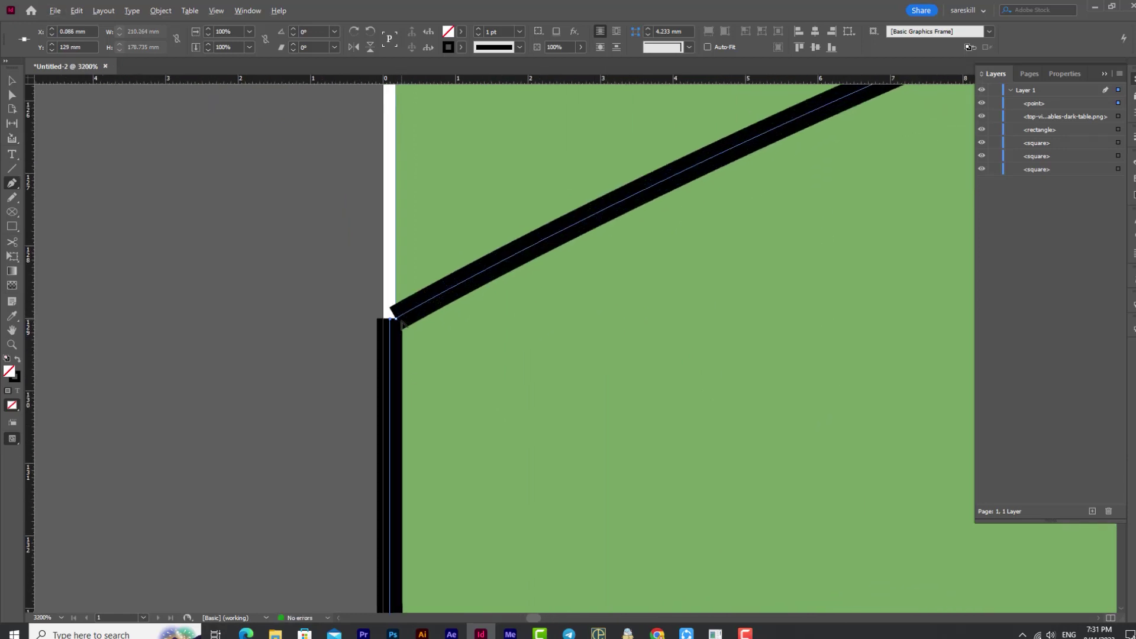
key(ctrl+z)
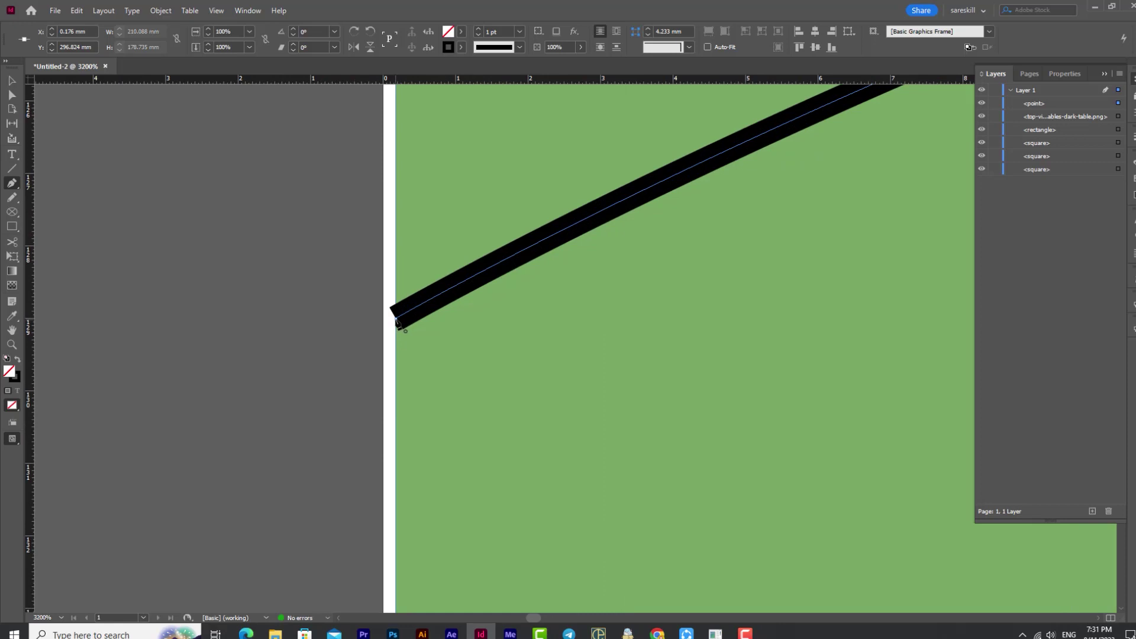
key(ctrl+shift+z)
Fill the wave shape with the dark green sampled from the palette square beside the page.
key(ctrl+1)
key(v)
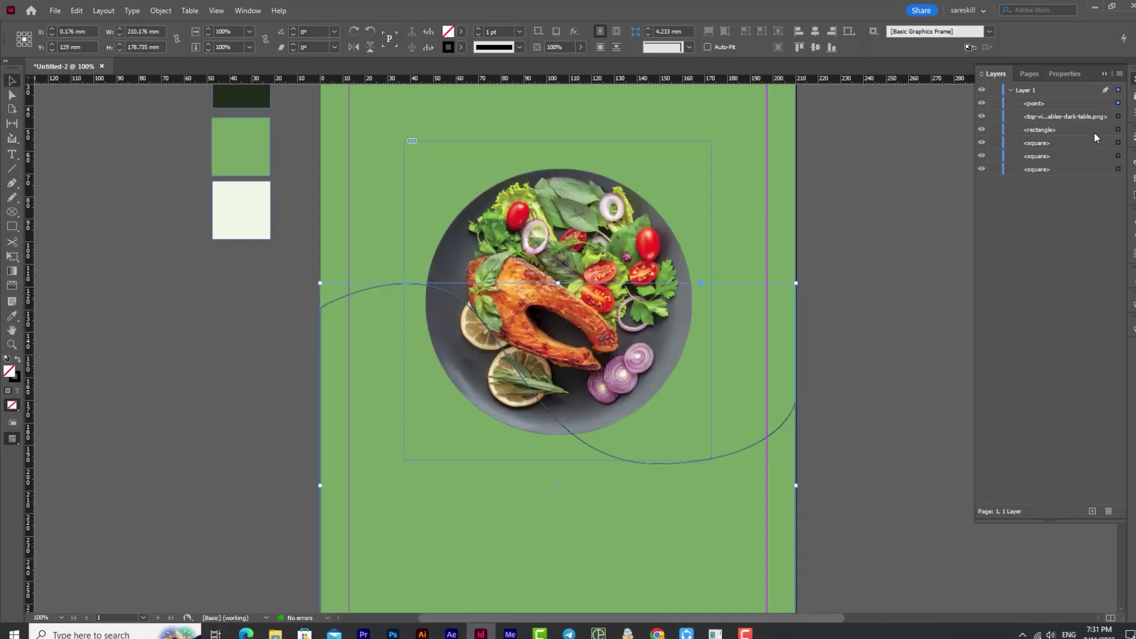
key(i)
click(253, 90)
key(v)
key(ctrl+minus)
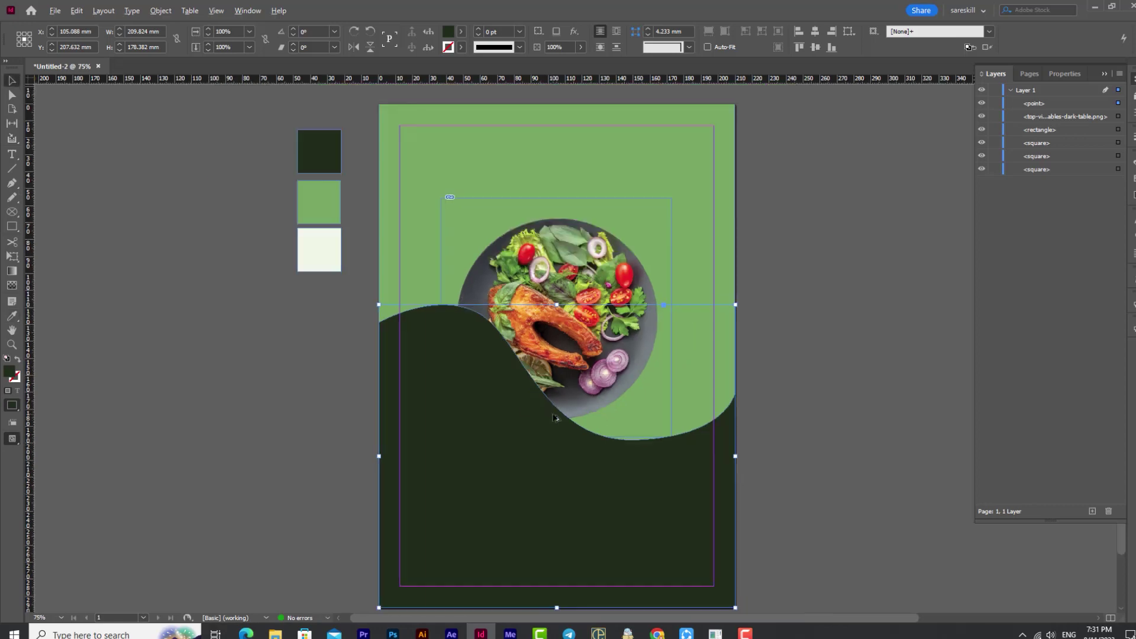
Move the plate image above the wave path in the stacking order and fill the wave with the palette's pale green.
click(621, 339)
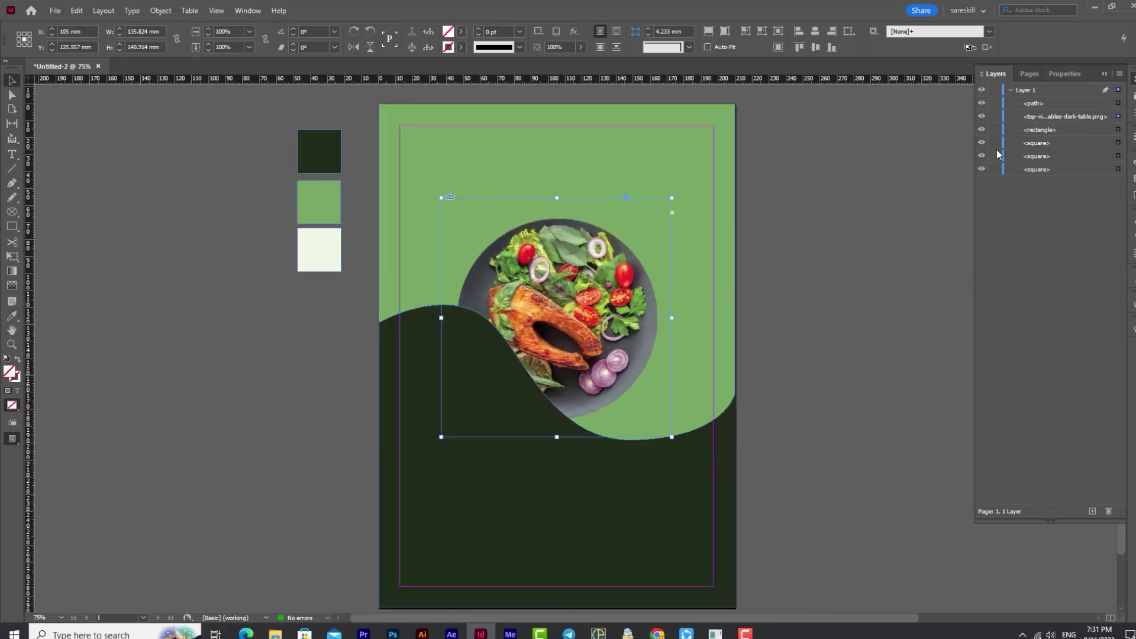
drag(1058, 118, 1060, 100)
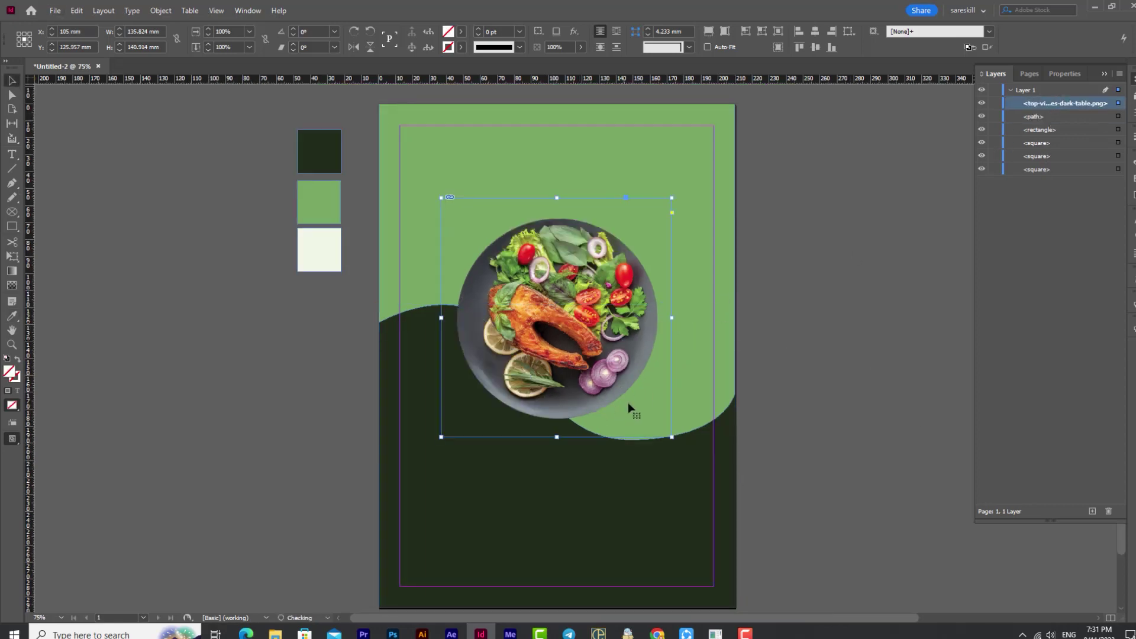
click(647, 560)
key(i)
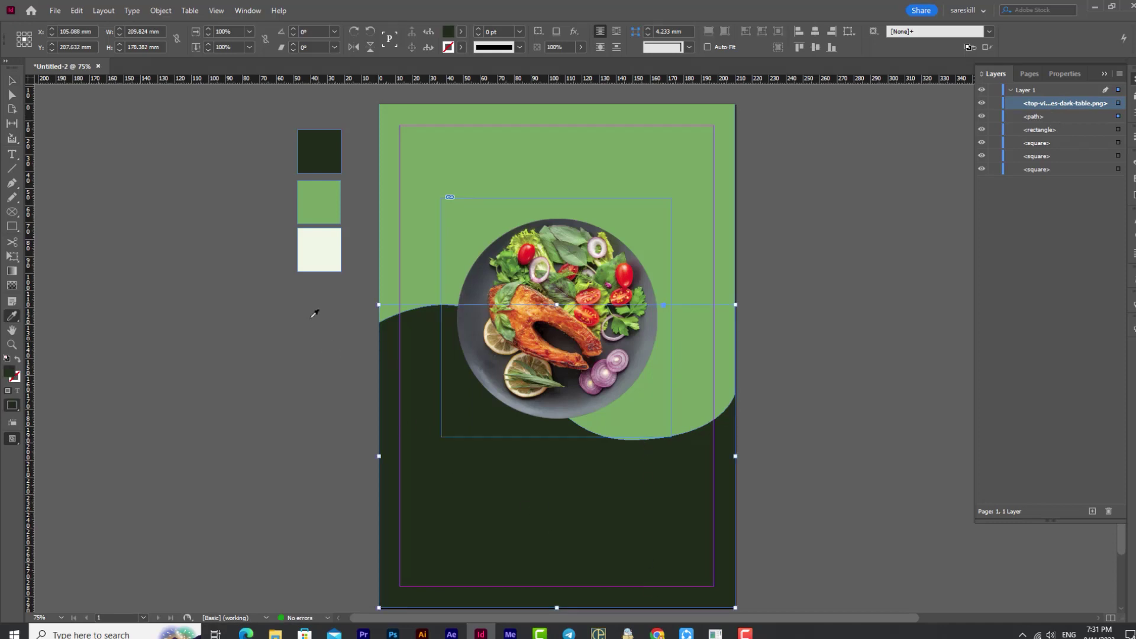
click(320, 261)
key(v)
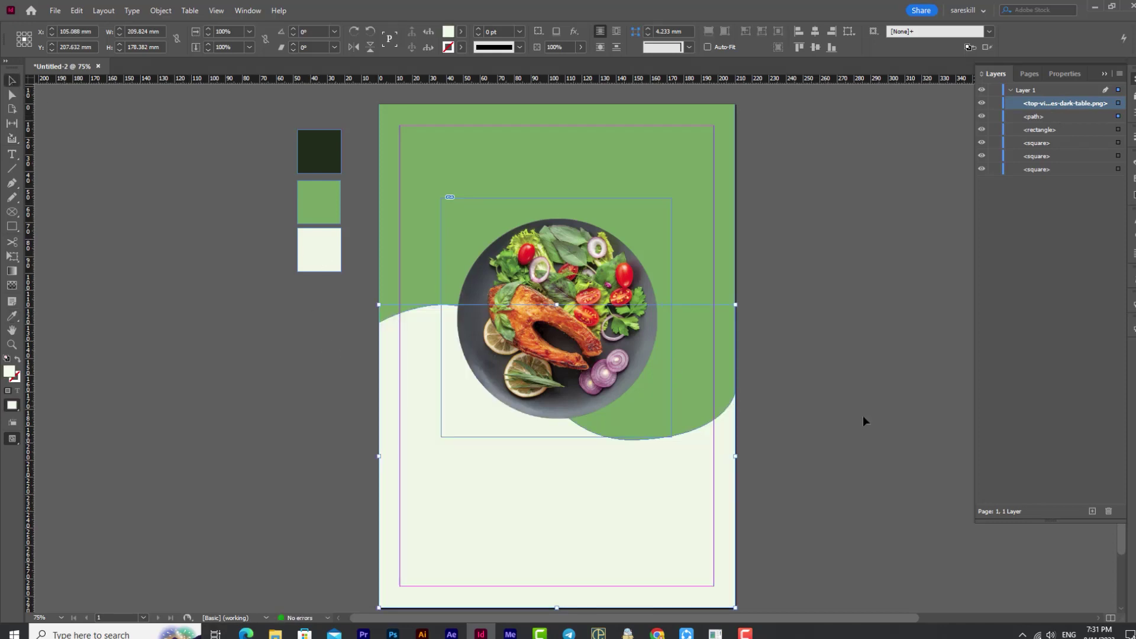
key(ctrl+shift+a)
Draw a circle about 130 mm in diameter around the plate with the Ellipse tool.
click(569, 495)
click(16, 226)
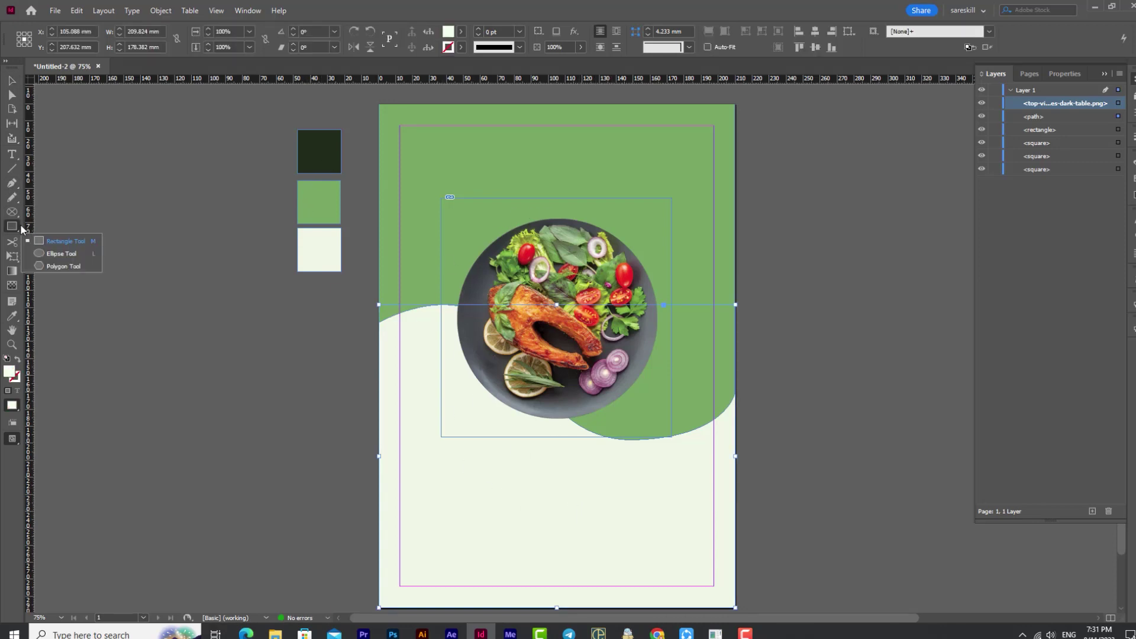
click(61, 253)
drag(444, 220, 664, 434)
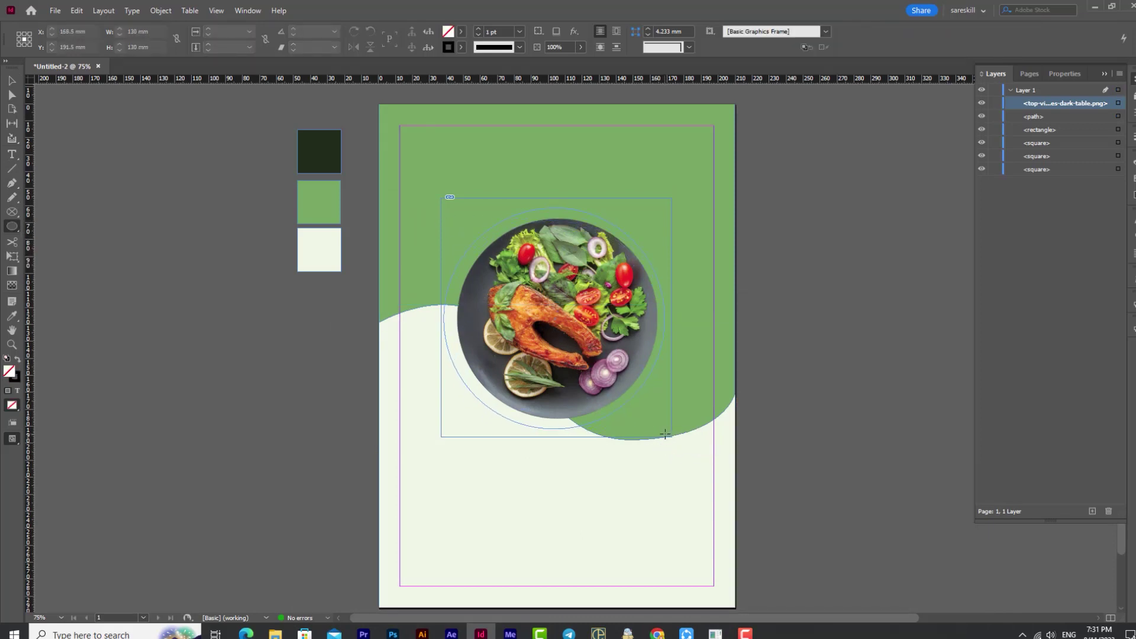
Set the new circle's stroke colour to Paper.
click(461, 48)
click(356, 110)
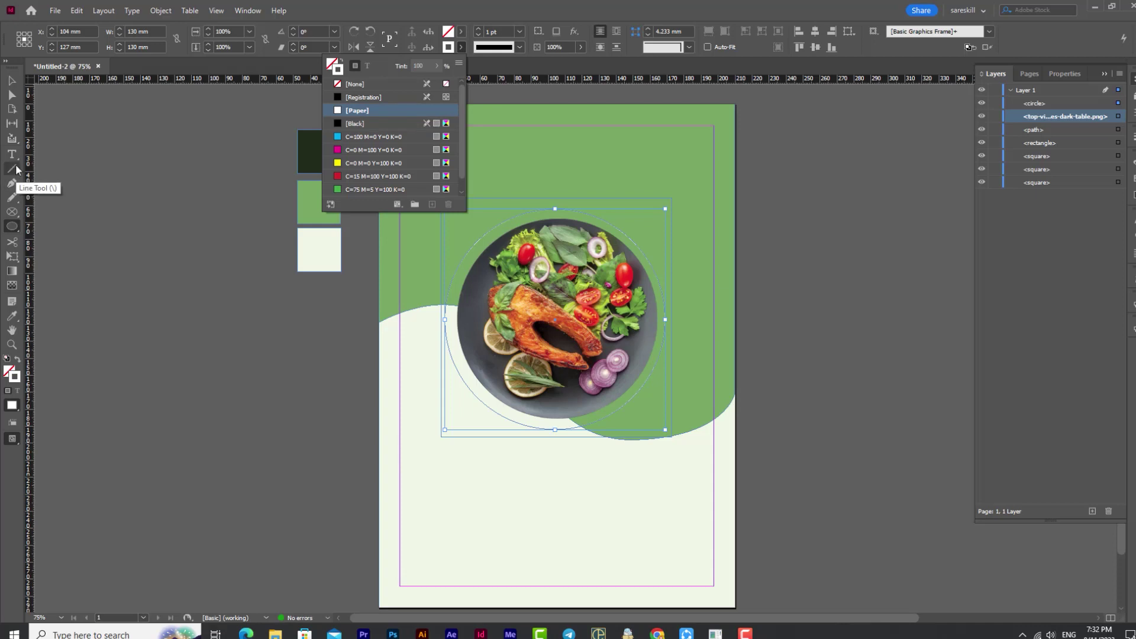
key(i)
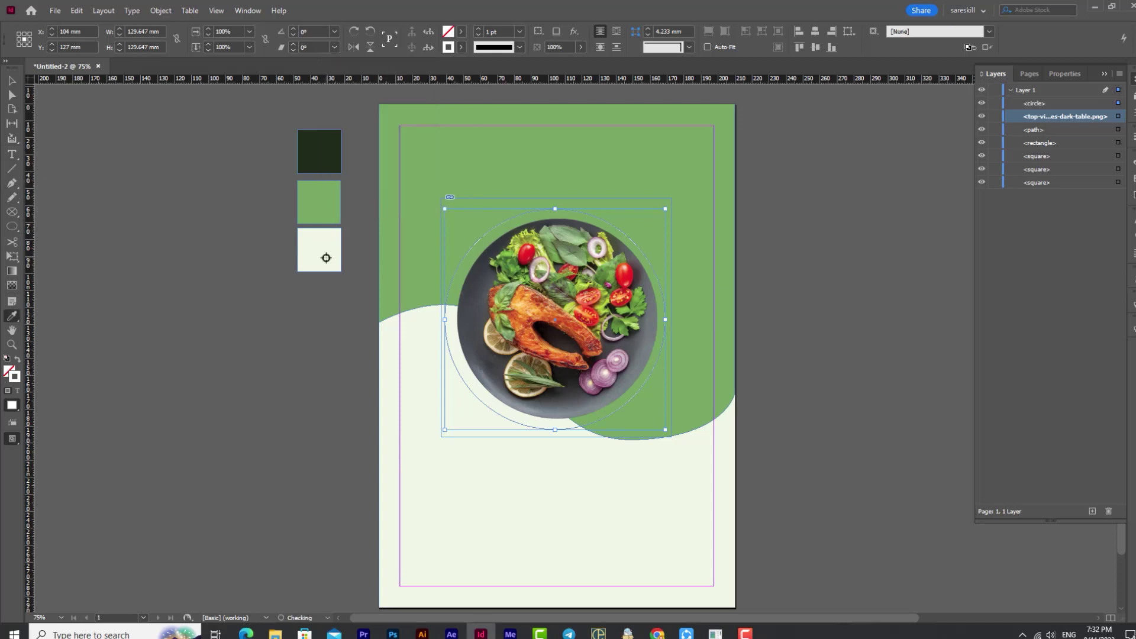
key(v)
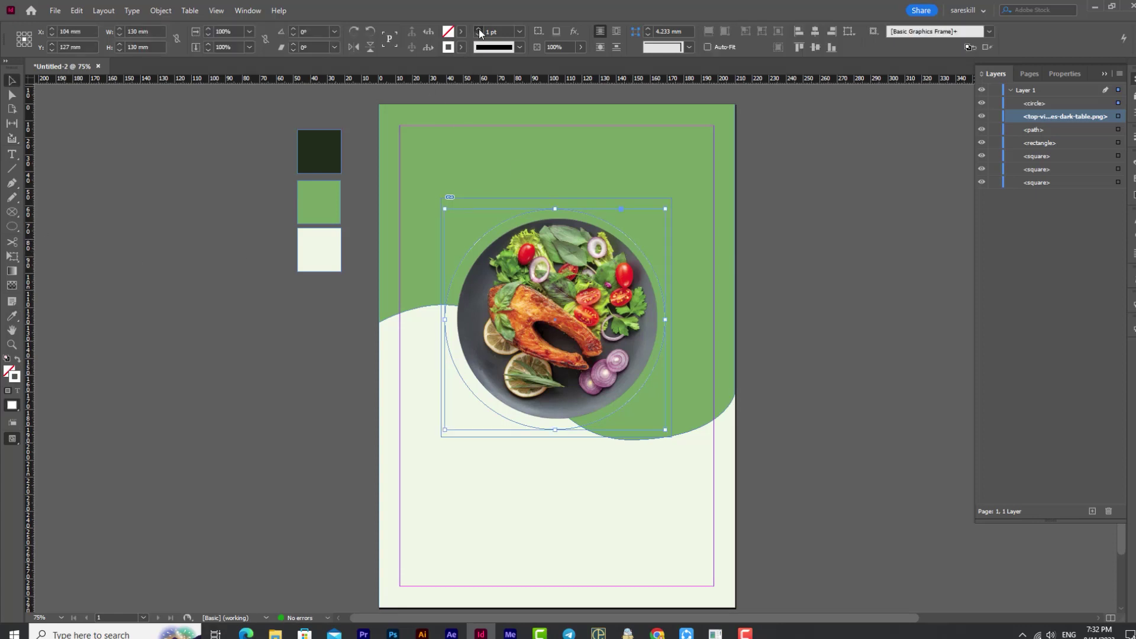
Set the circle's stroke weight to 2 pt and shift the circle so it is centred around the plate.
key(ctrl+shift+a)
key(ctrl+equal)
key(ctrl+equal)
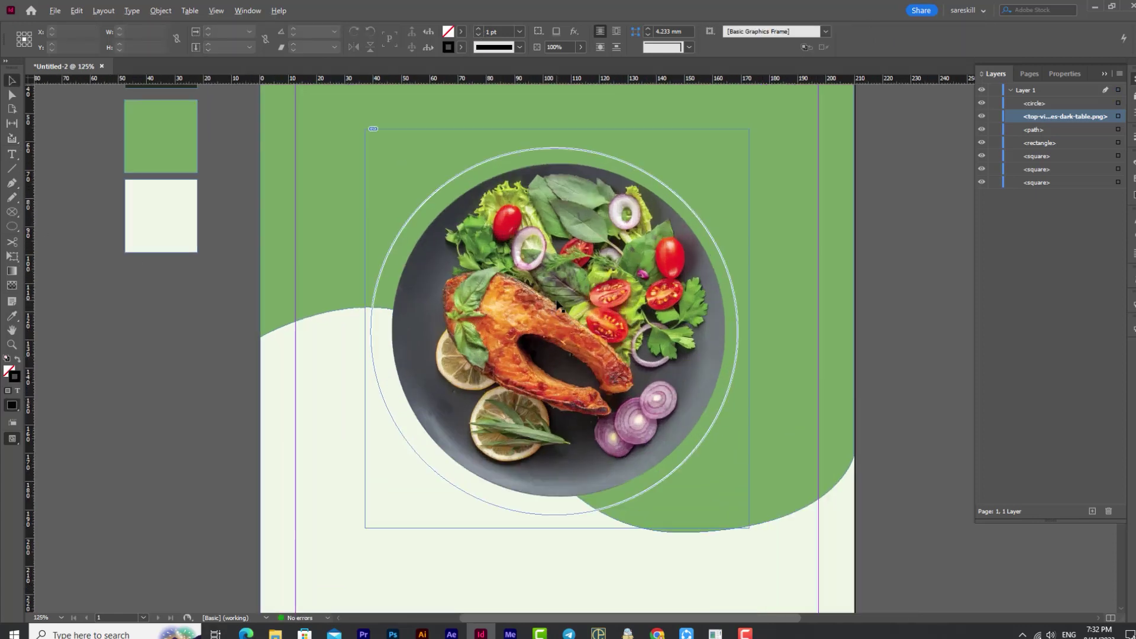
click(621, 164)
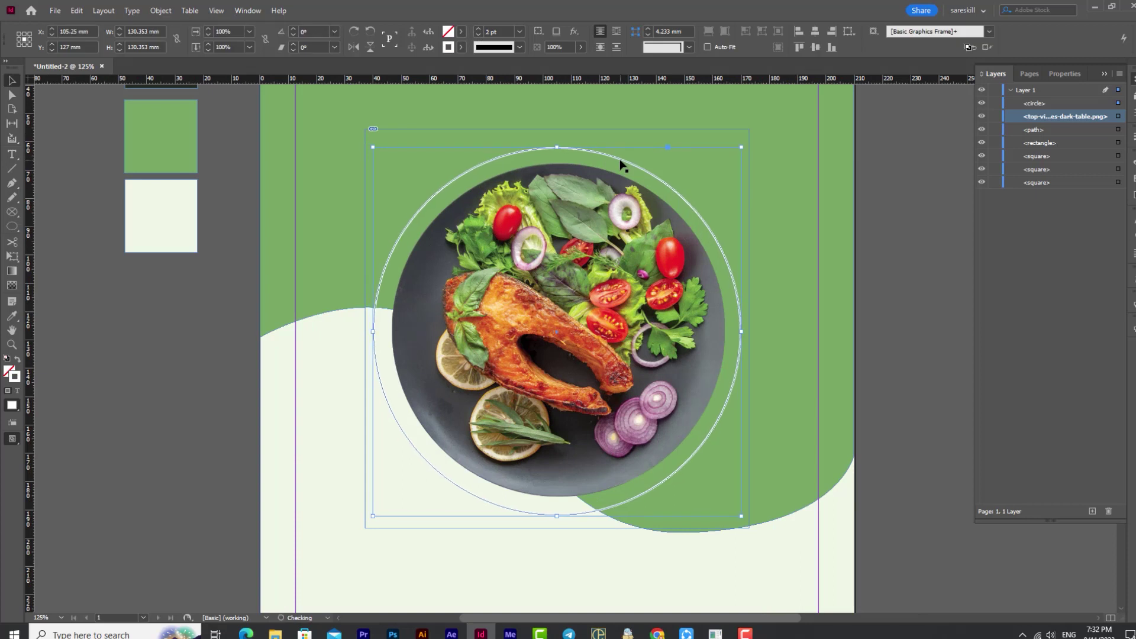
Create a text frame about 118 by 80 mm below the plate and paste the copied food category list into it.
key(ctrl+shift+a)
key(ctrl+minus)
key(ctrl+minus)
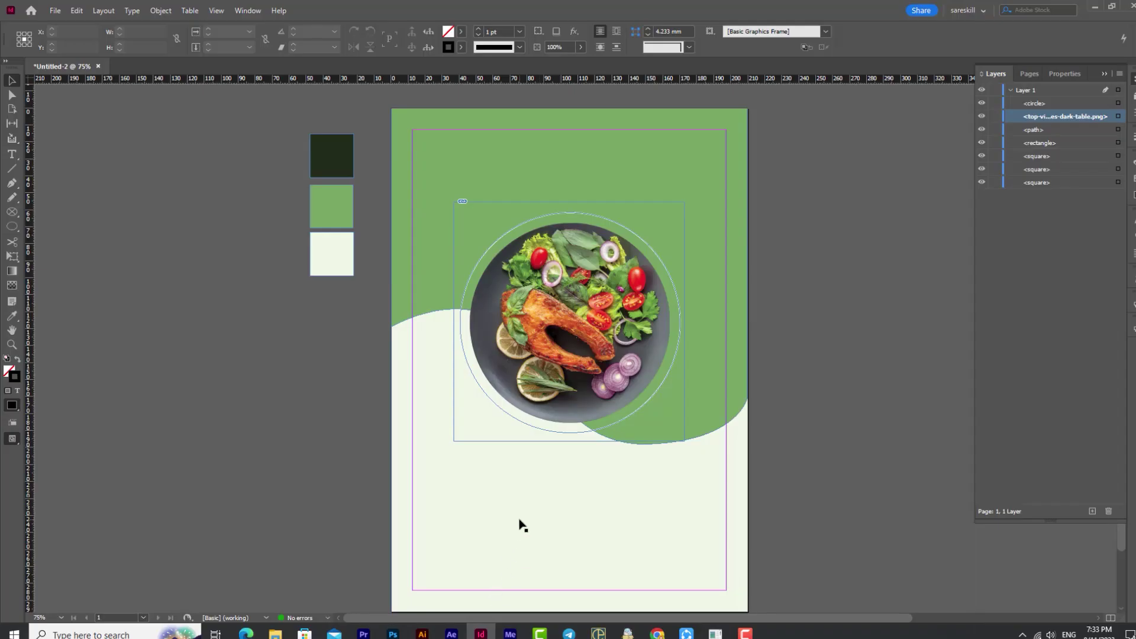
key(t)
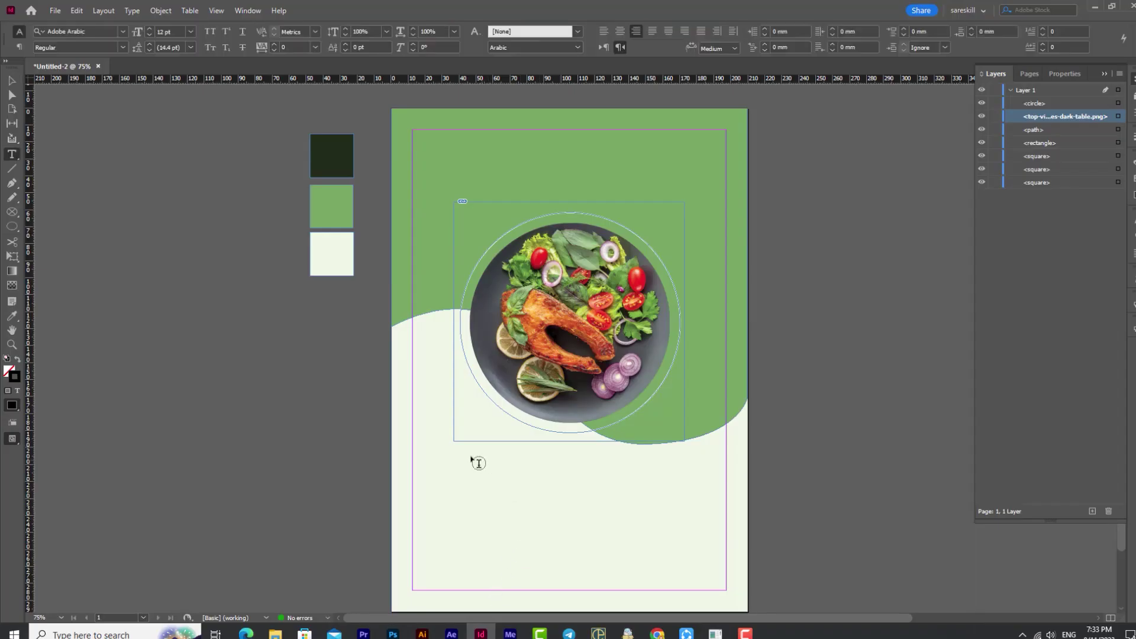
drag(463, 449, 659, 580)
key(ctrl+v)
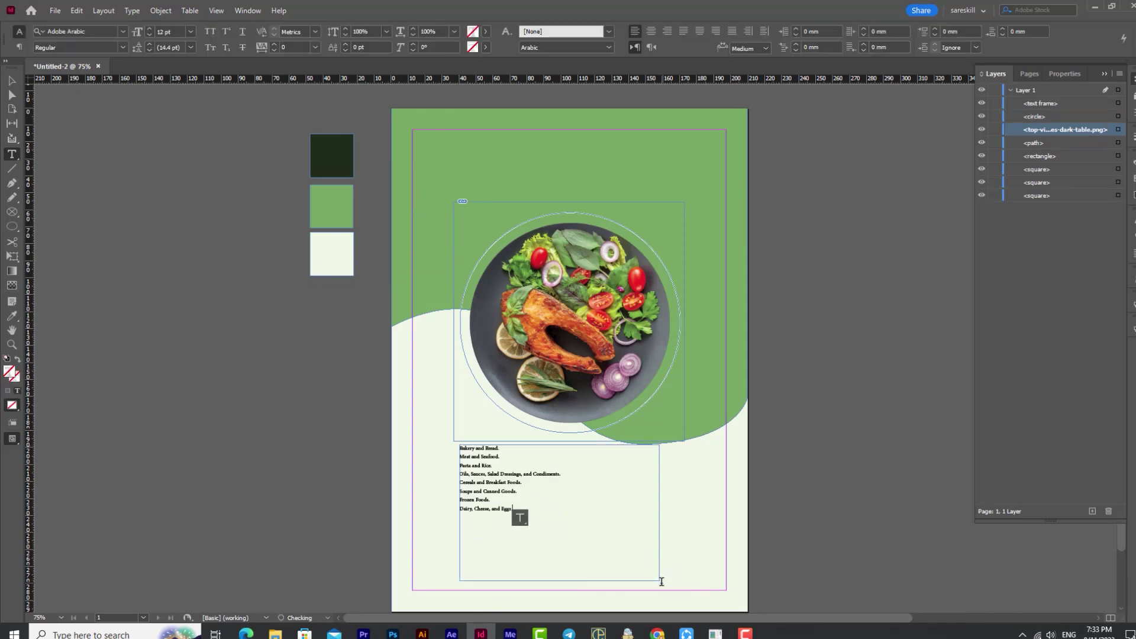
Set all of the food list's text to 23 pt and shift its frame slightly to the right.
key(ctrl+a)
click(149, 28)
click(150, 29)
click(150, 28)
click(149, 29)
click(150, 29)
click(150, 28)
click(150, 28)
click(150, 29)
click(149, 29)
click(149, 29)
click(151, 29)
key(Escape)
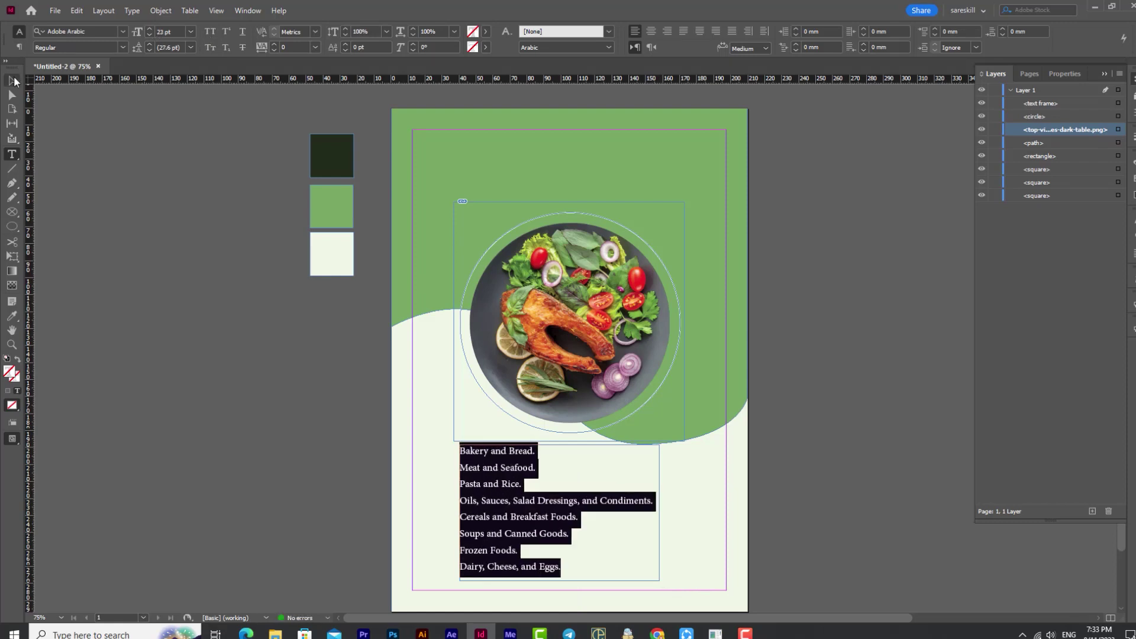
drag(494, 502, 500, 501)
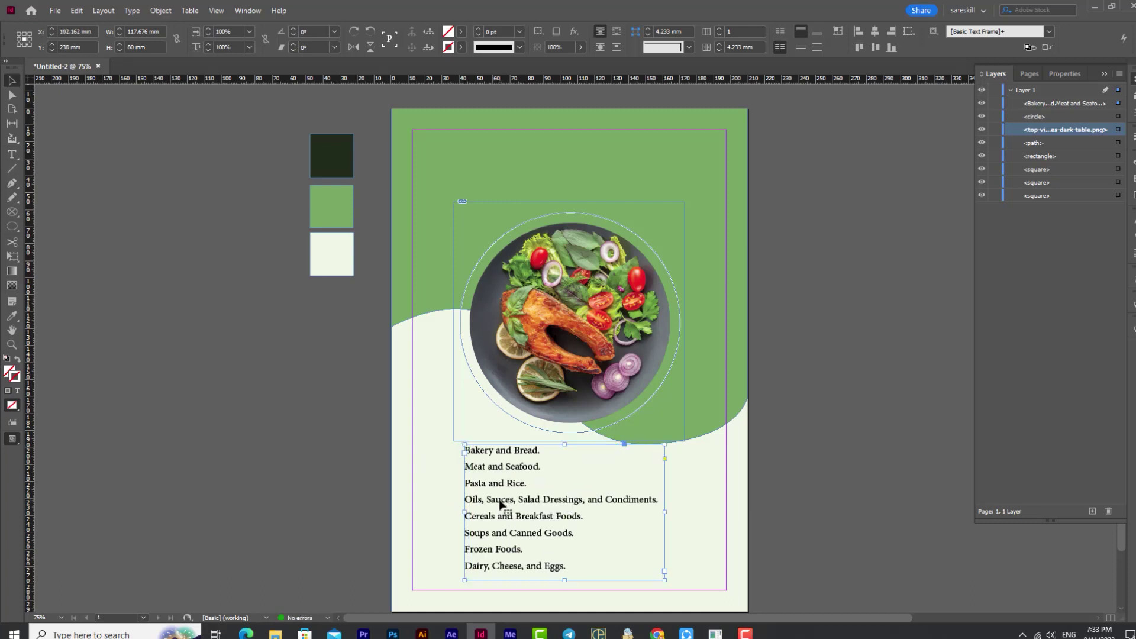
Reduce all of the food list's text to 20 pt.
double_click(499, 503)
key(ctrl+a)
key(ctrl+s)
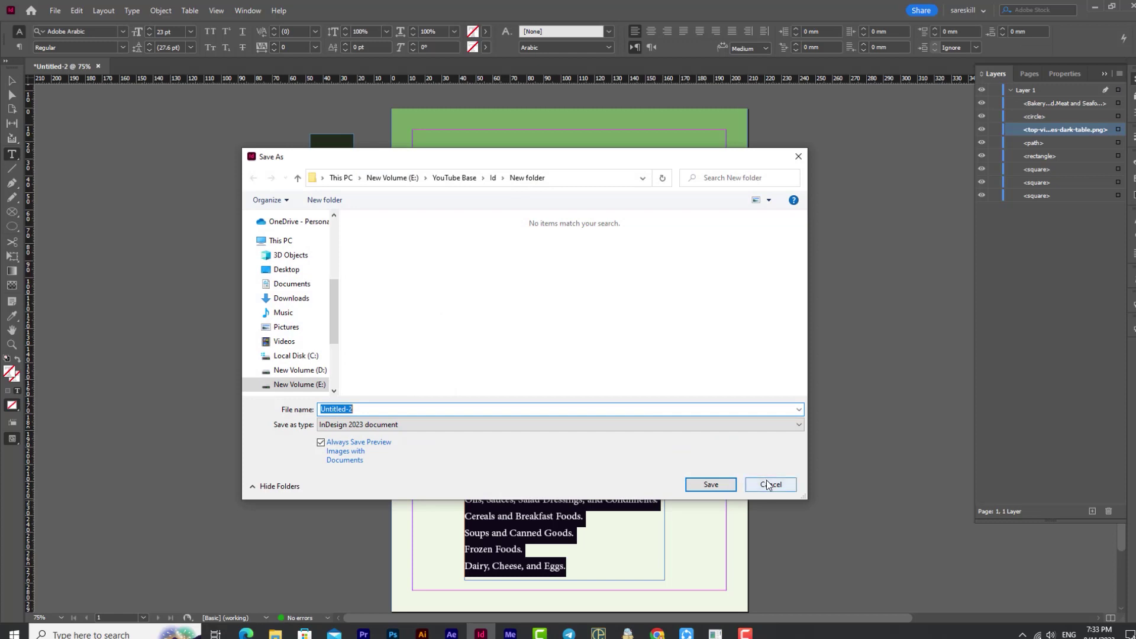
click(767, 485)
click(147, 34)
click(148, 34)
Shrink the food list's frame to about 104 by 75 mm and centre it horizontally beneath the plate.
click(11, 80)
drag(662, 512, 640, 513)
drag(553, 580, 557, 553)
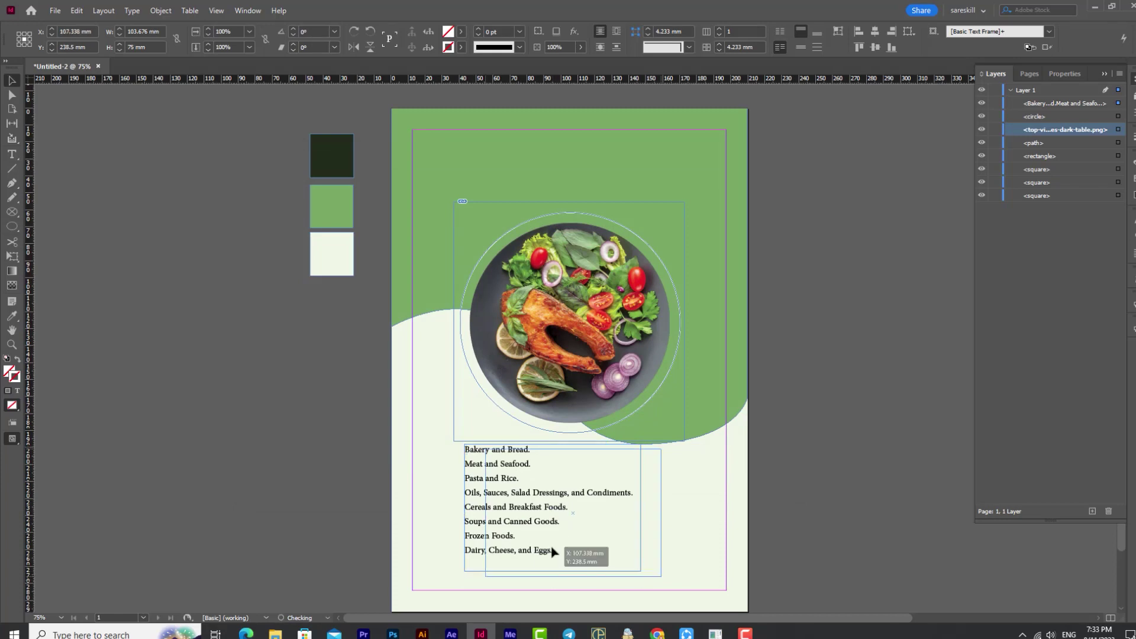
click(728, 499)
scroll(532, 503, down, 2)
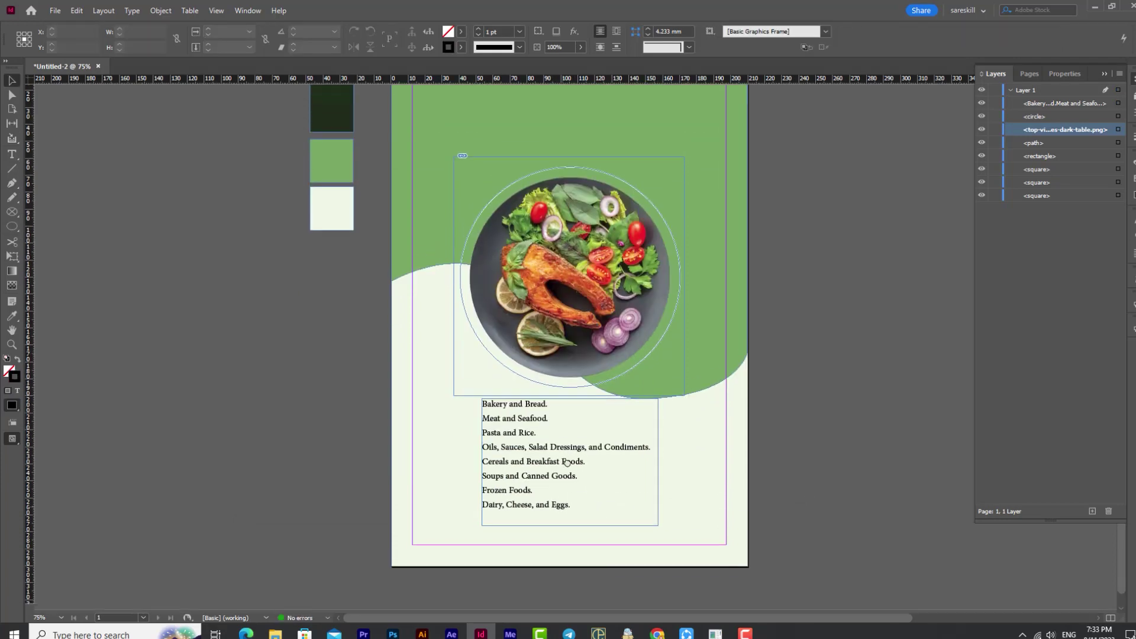
Colour all of the food list's text with the palette's darkest green using the Eyedropper tool.
double_click(556, 470)
key(ctrl+a)
key(ctrl+alt+q)
click(12, 316)
click(326, 106)
click(12, 80)
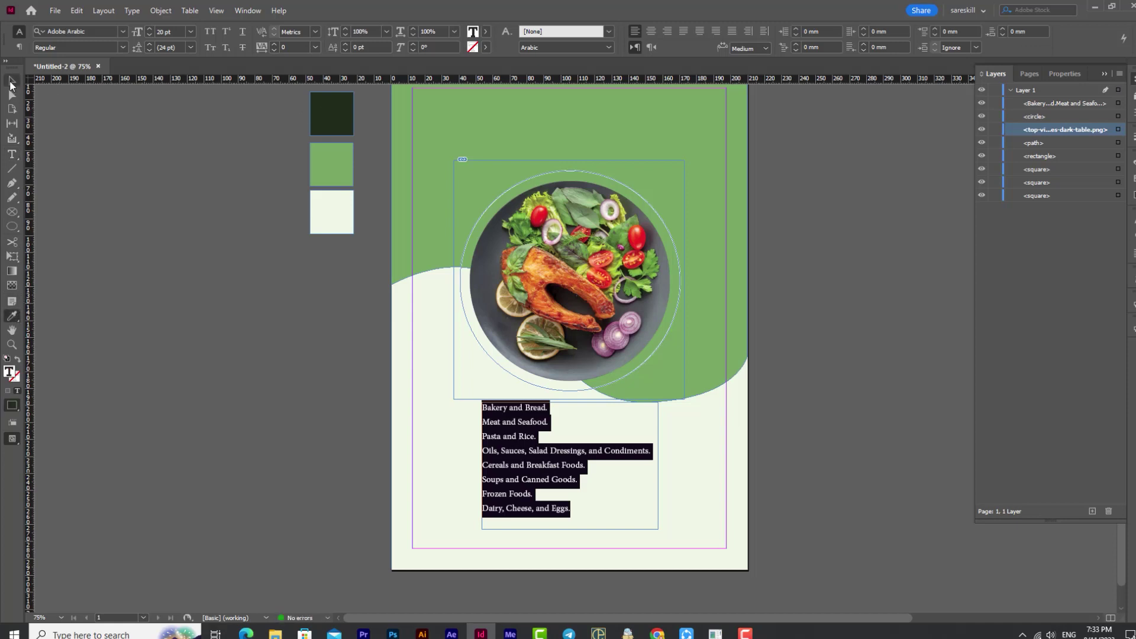
Select all of the text in the food list.
click(588, 464)
scroll(571, 443, up, 4)
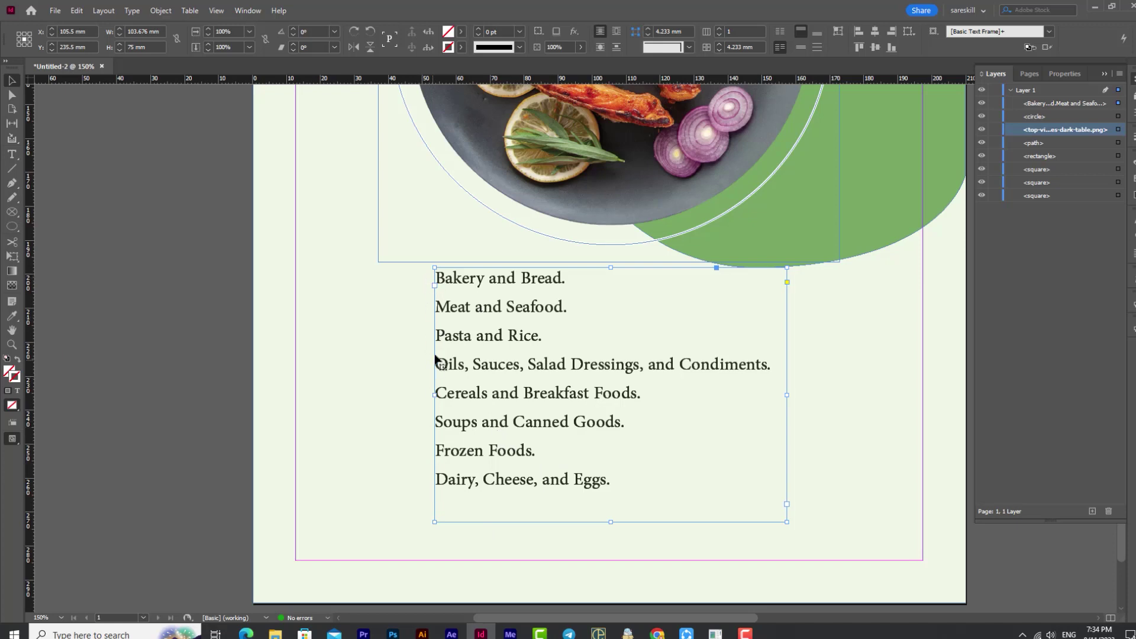
double_click(465, 364)
click(475, 364)
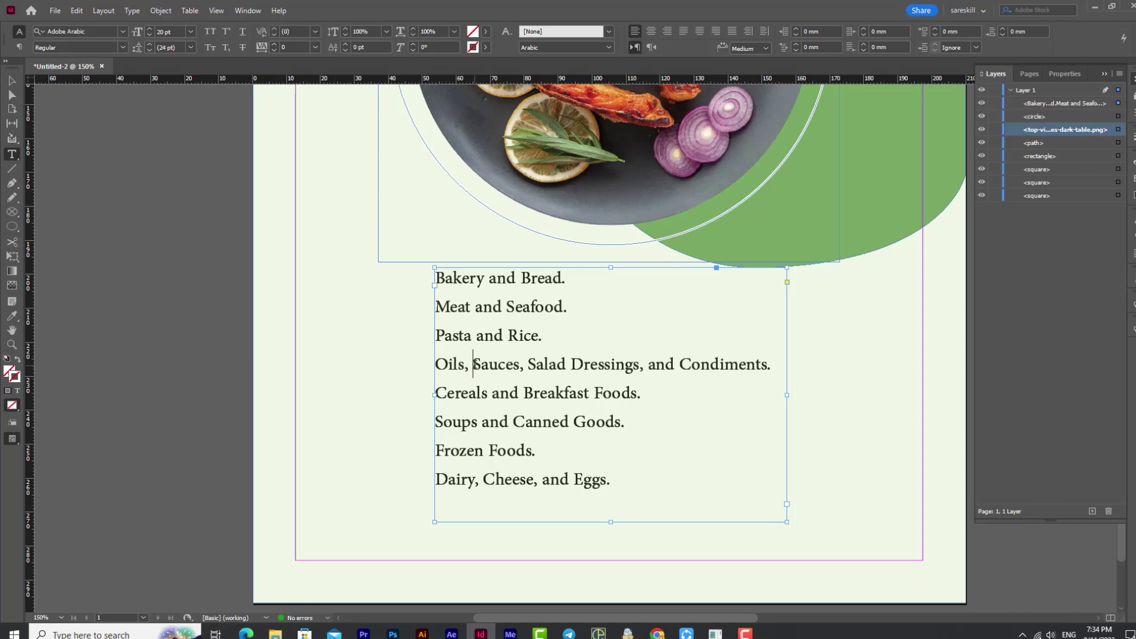
key(ctrl+a)
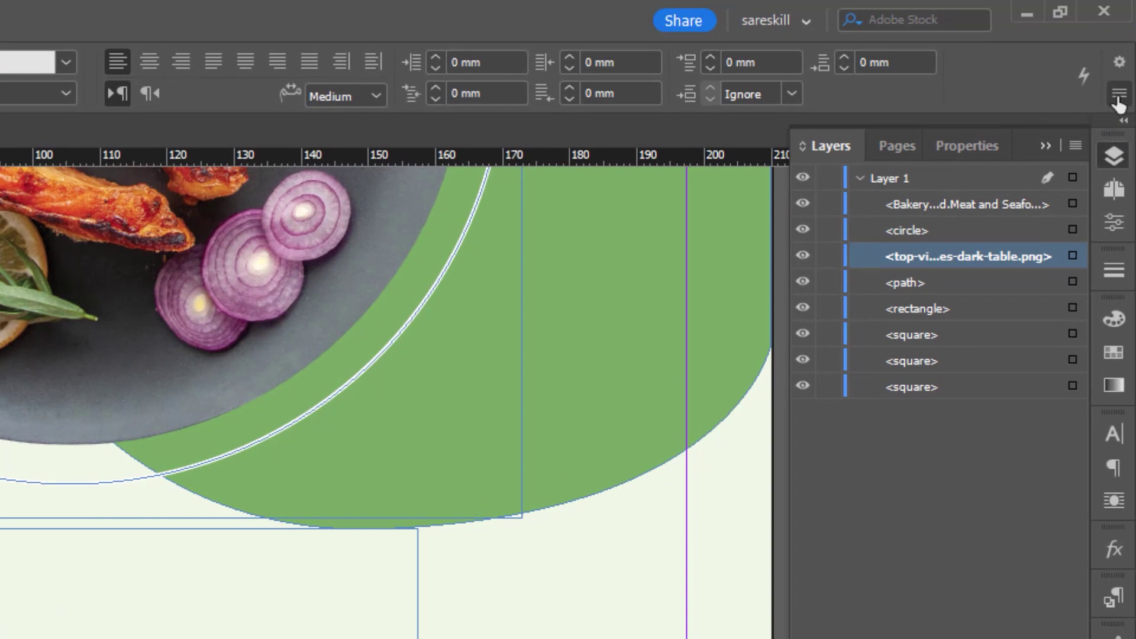
click(1117, 94)
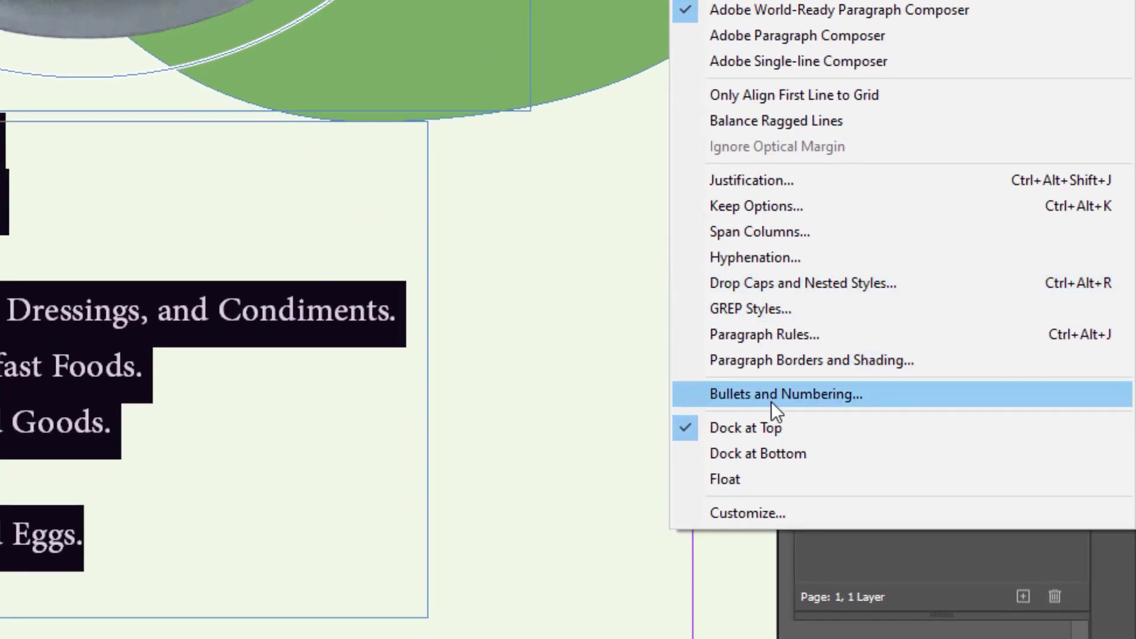
click(761, 397)
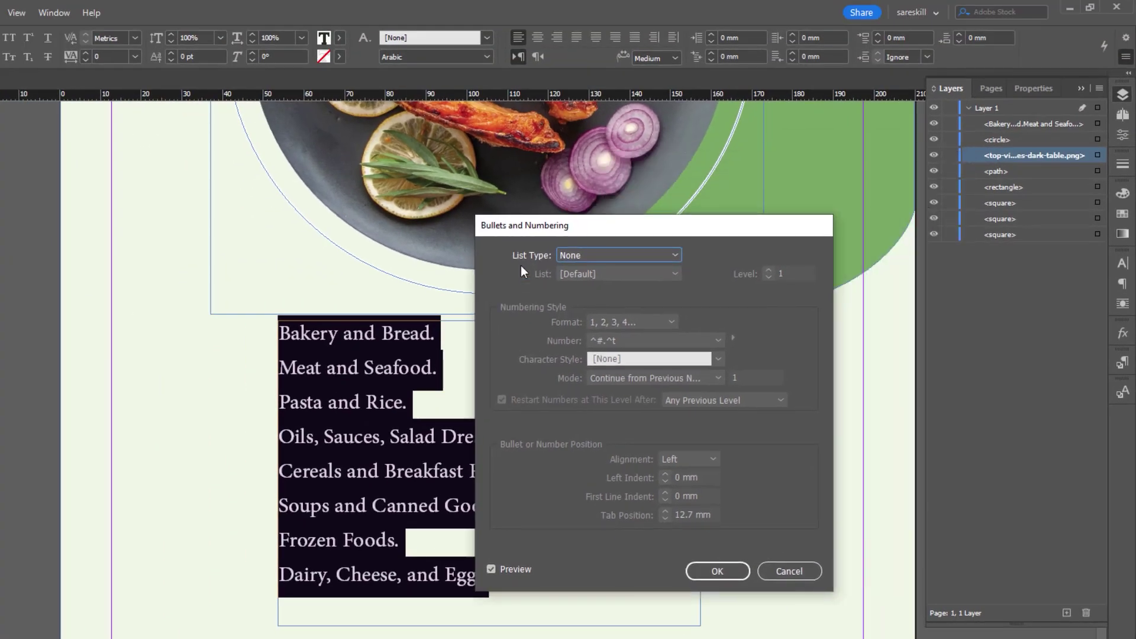
click(611, 260)
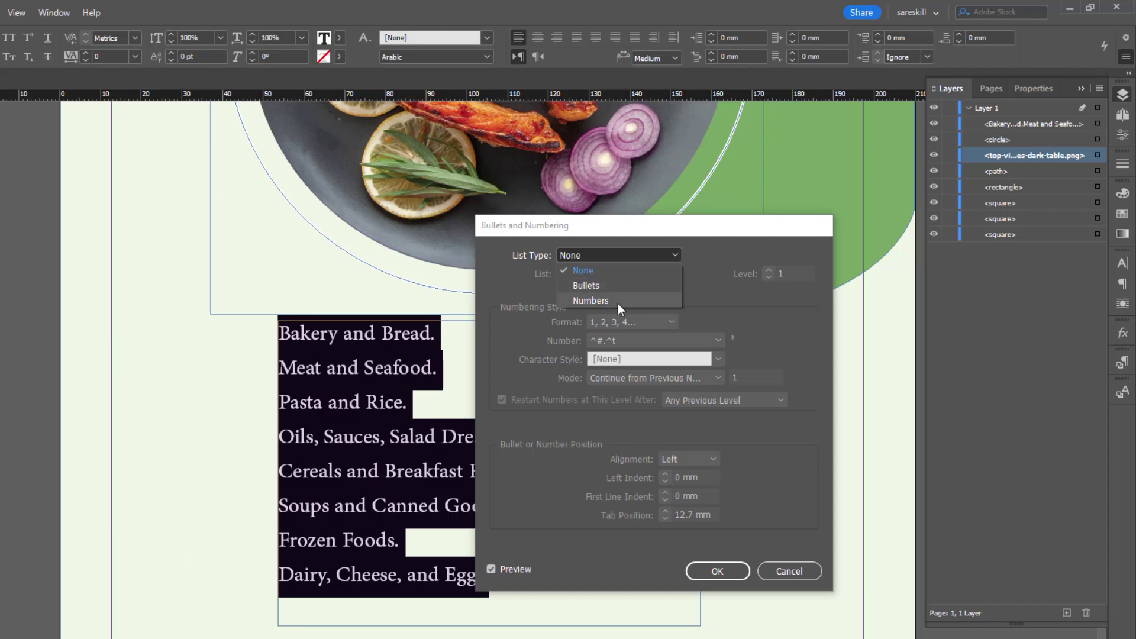
drag(587, 236, 714, 236)
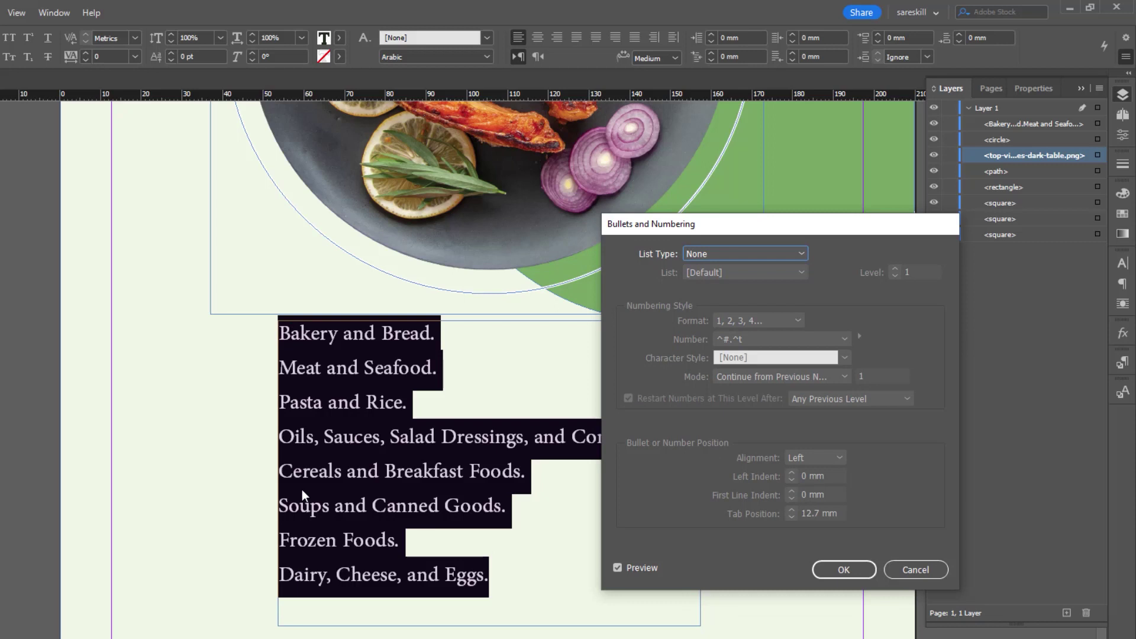
click(716, 254)
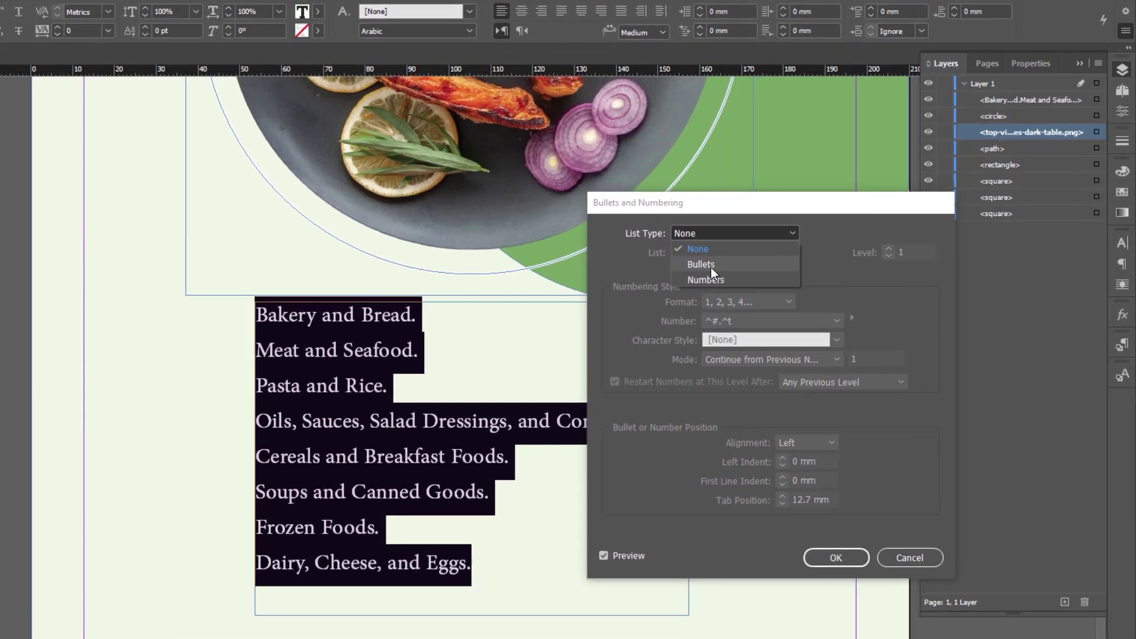
click(713, 280)
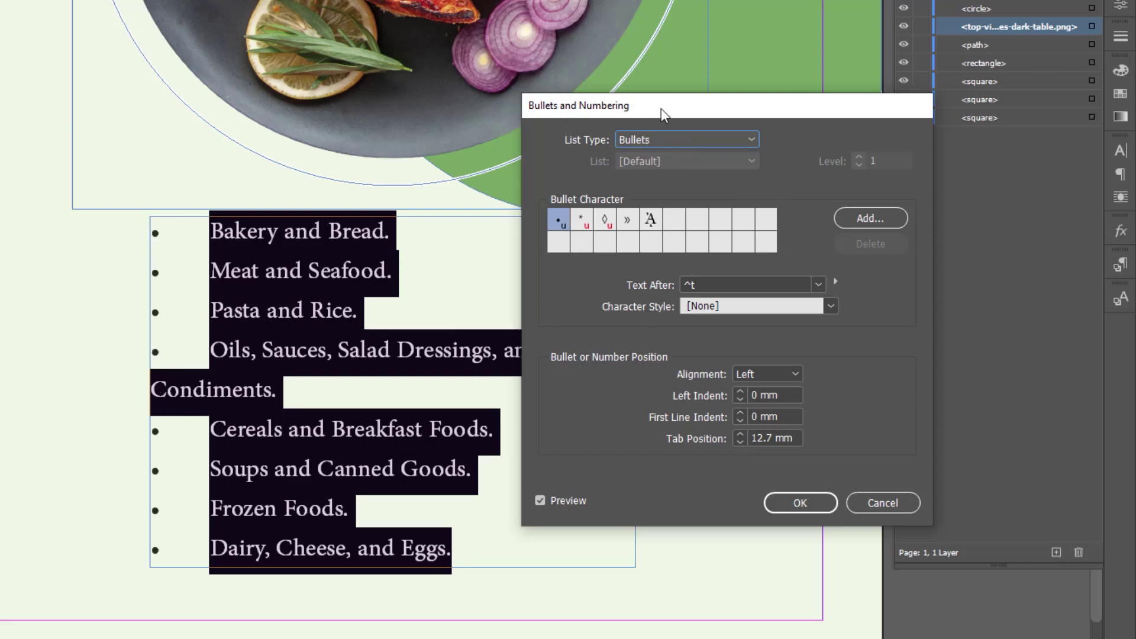
click(882, 502)
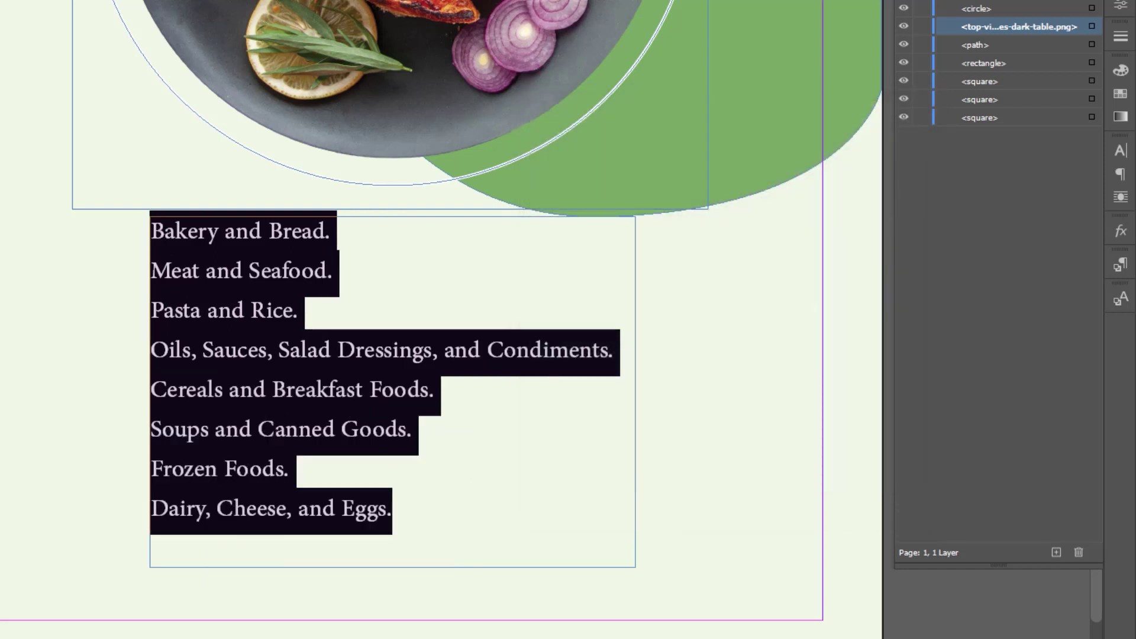
Reduce the selected list's text size slightly and set its list type to Bullets in the Bullets and Numbering options.
key(ctrl+shift+comma)
key(ctrl+shift+comma)
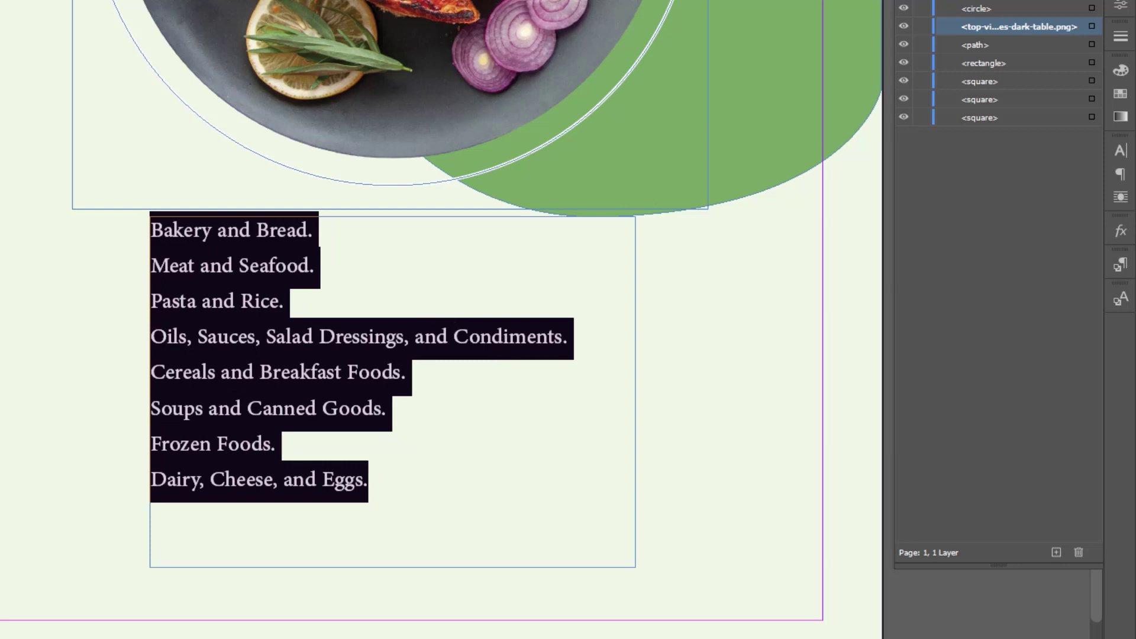
click(885, 407)
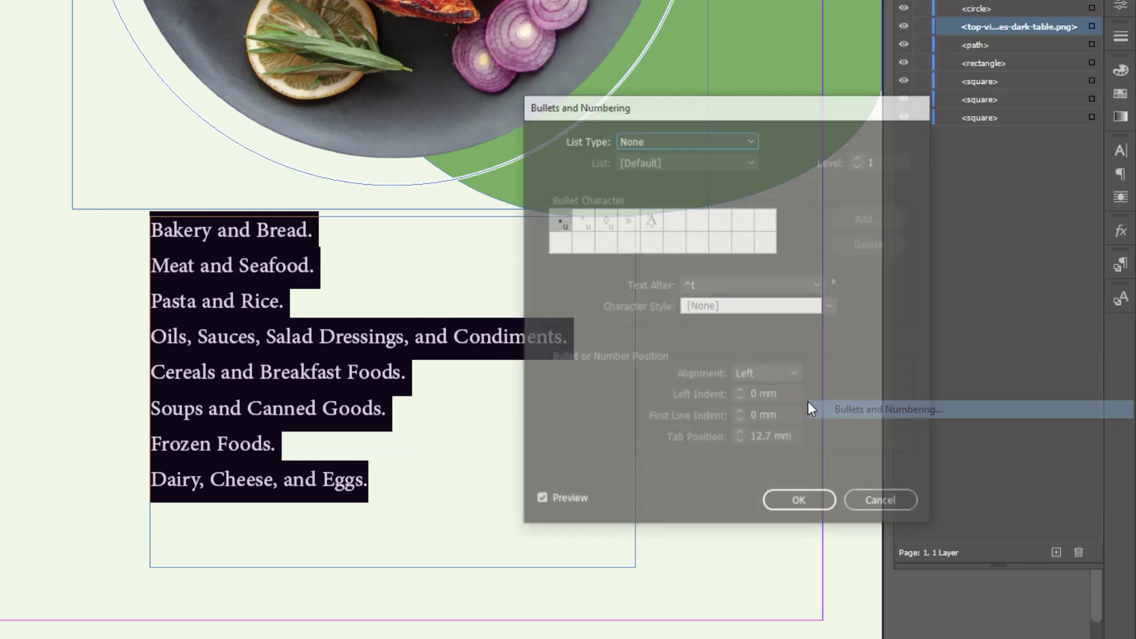
click(635, 144)
click(658, 172)
drag(642, 113, 584, 147)
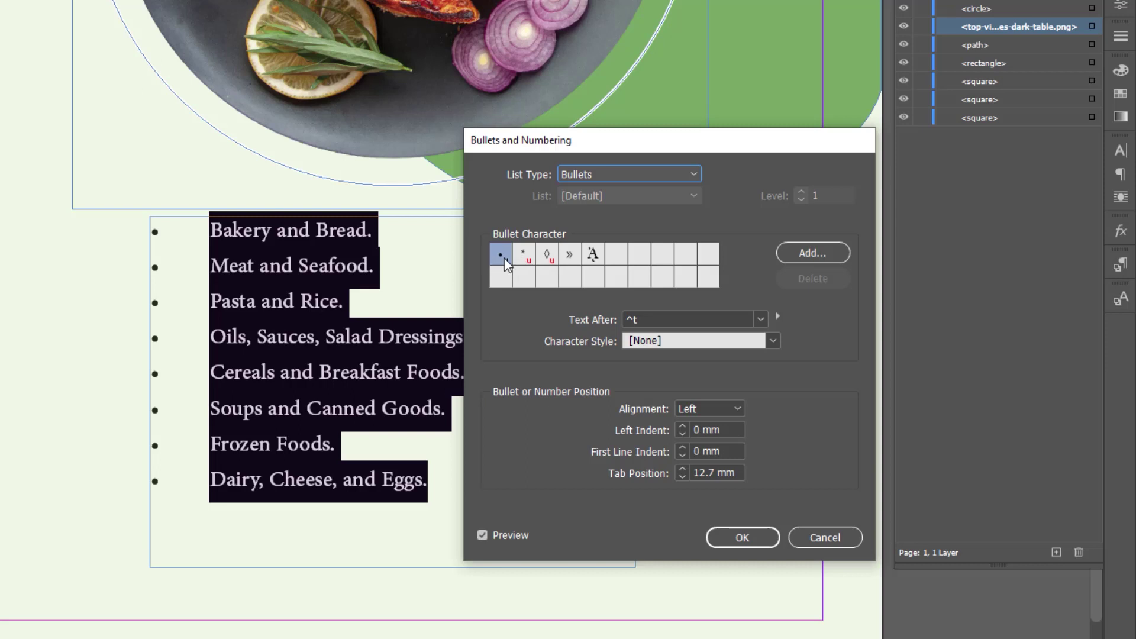
Preview the asterisk, lozenge and » bullet characters on the list and select the accented A as the bullet.
click(523, 258)
click(547, 256)
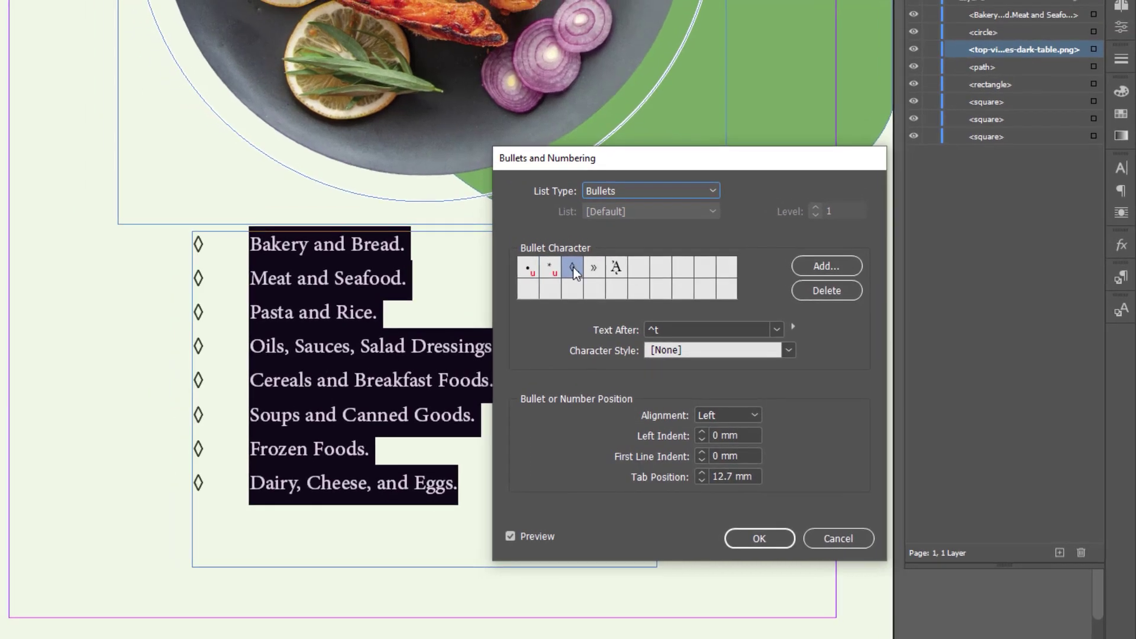
click(595, 269)
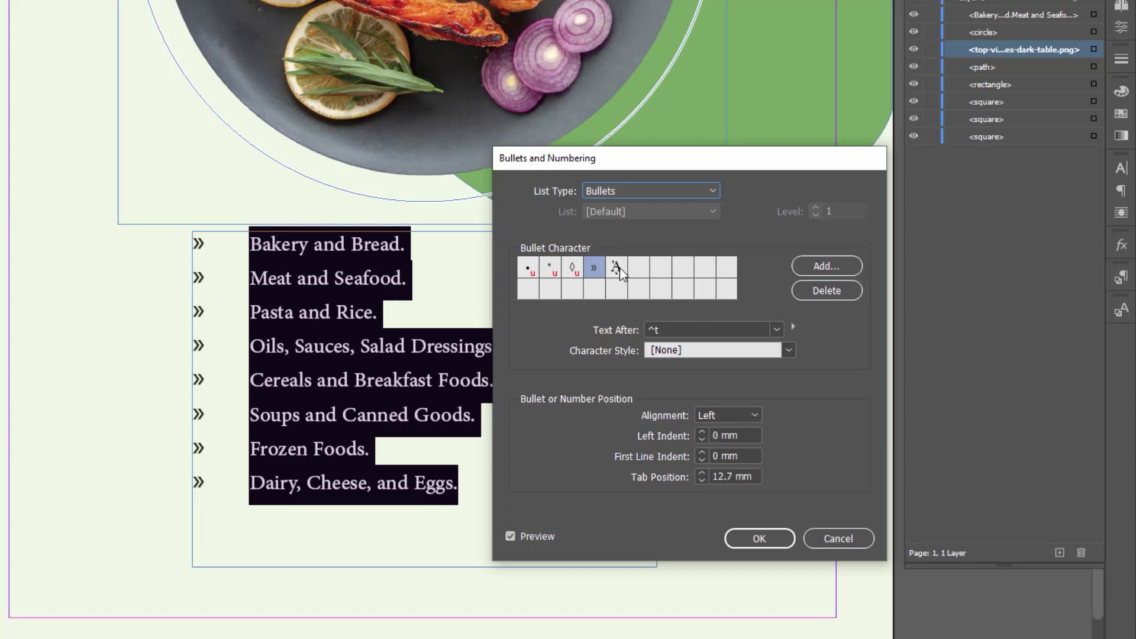
click(616, 267)
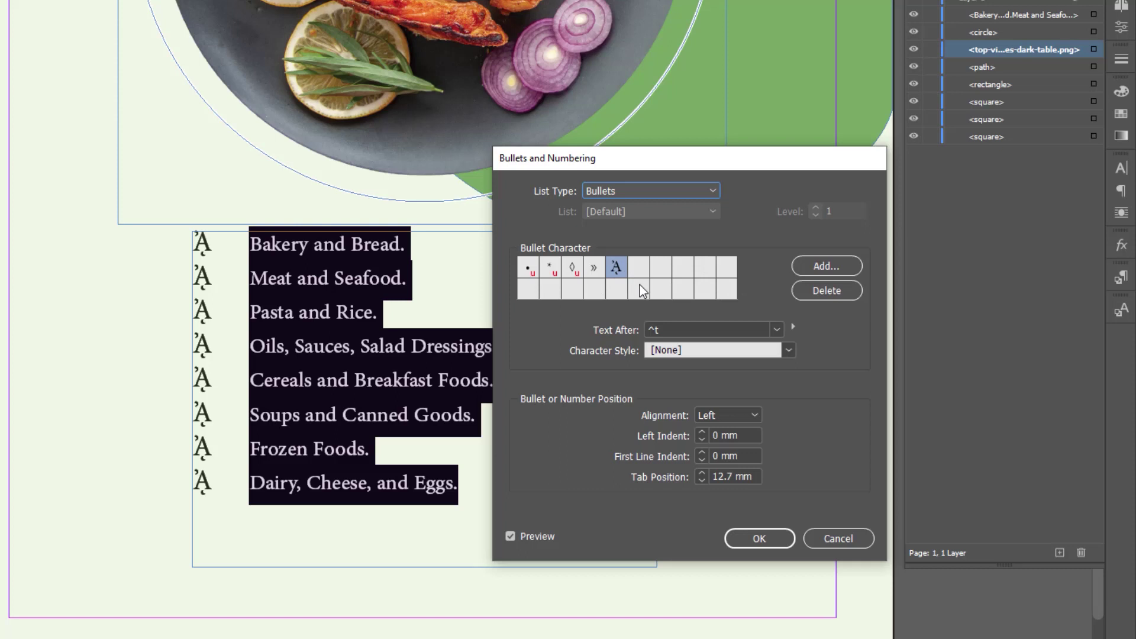
Open the Add Bullets glyph chooser and set its font family to Khmer UI after trying Mj_Wood.
click(833, 268)
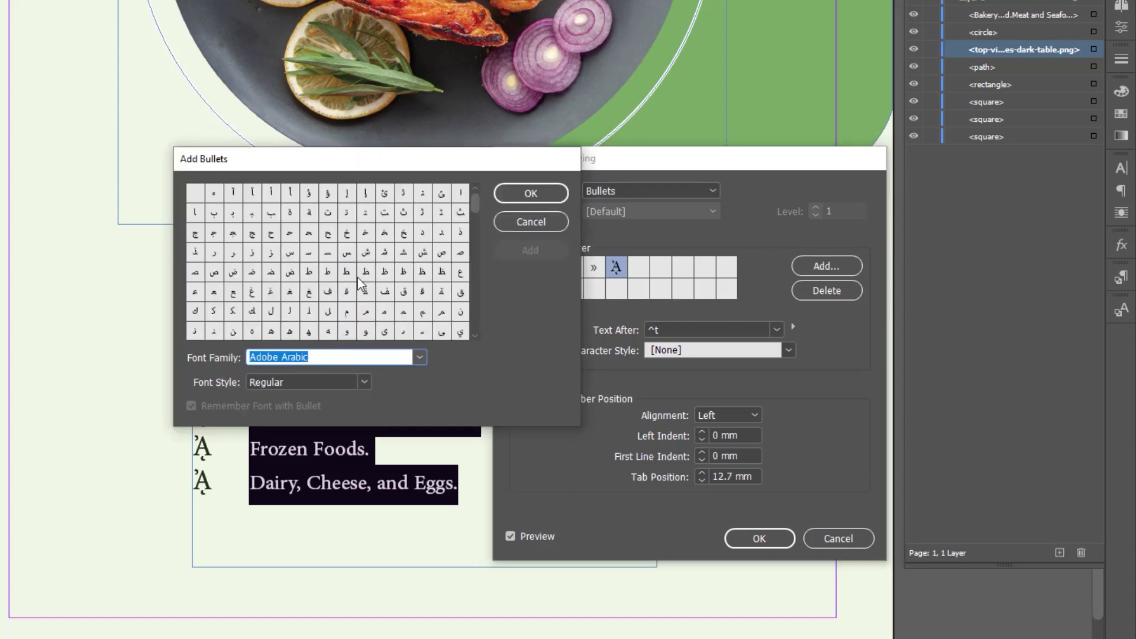
drag(474, 201, 477, 253)
click(416, 358)
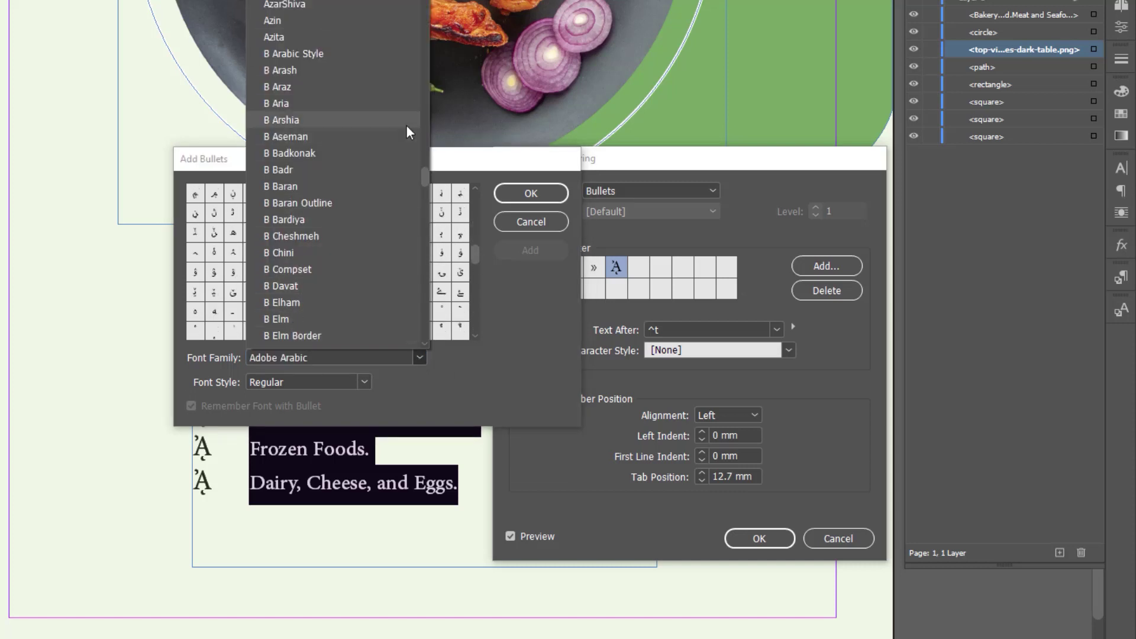
drag(425, 175, 425, 236)
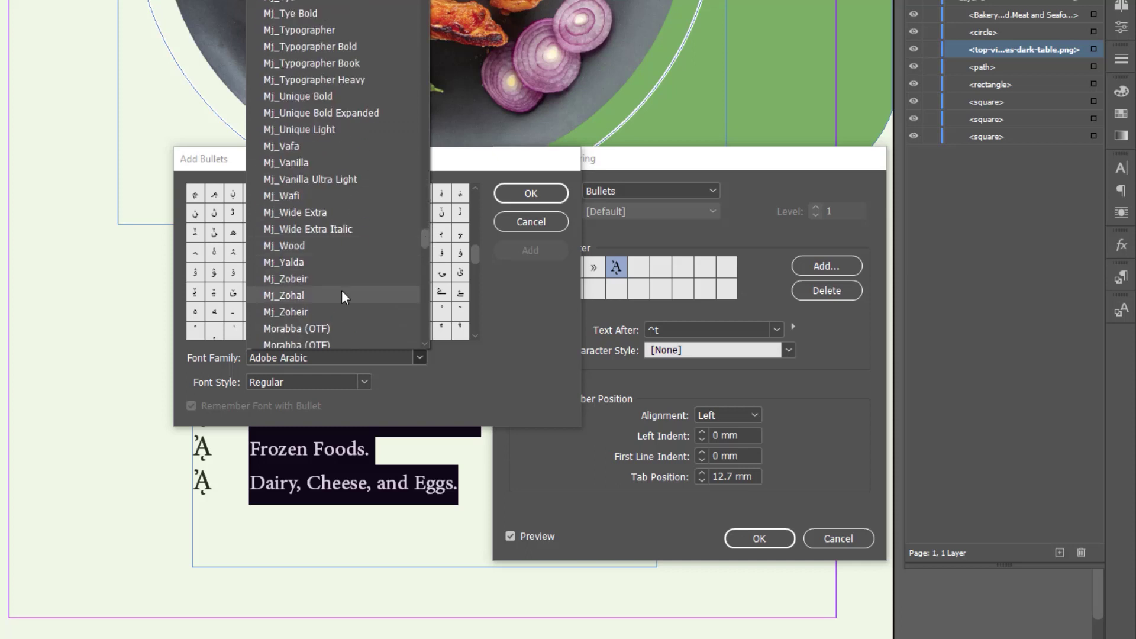
click(276, 247)
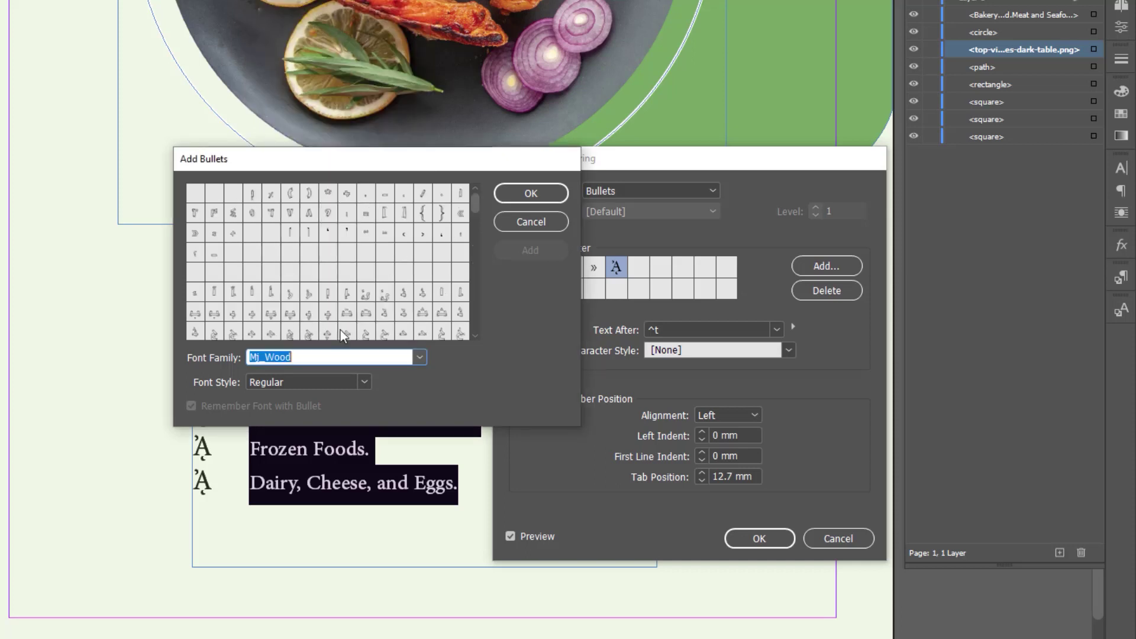
click(420, 357)
drag(428, 247, 426, 327)
click(321, 270)
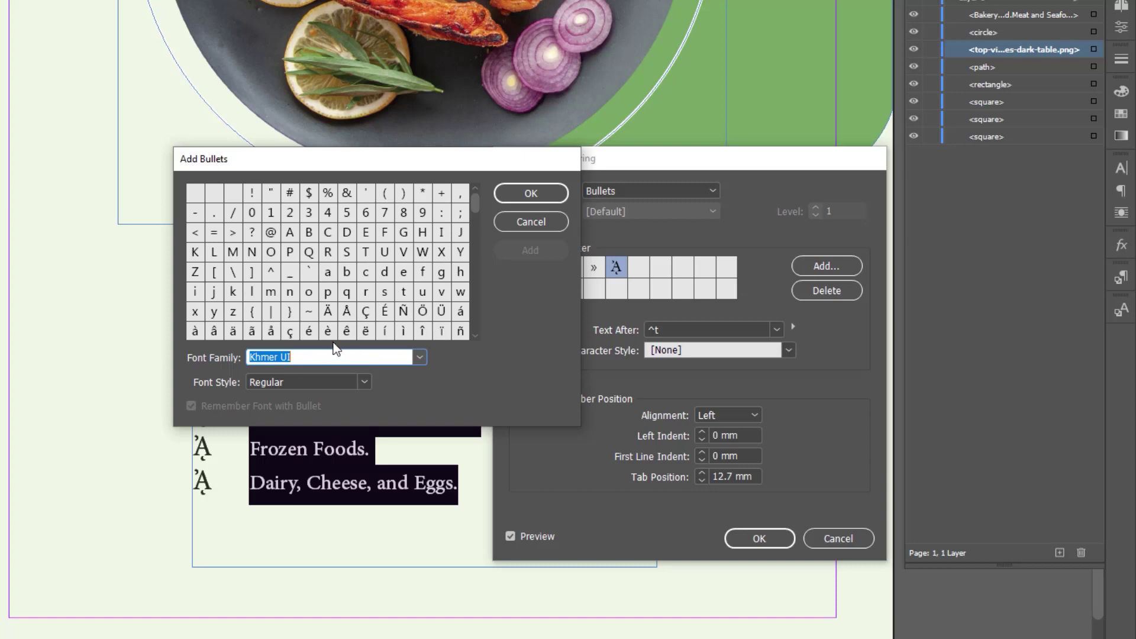
Add the letter ë in Khmer UI Bold to the bullet characters and apply it to the list.
click(366, 331)
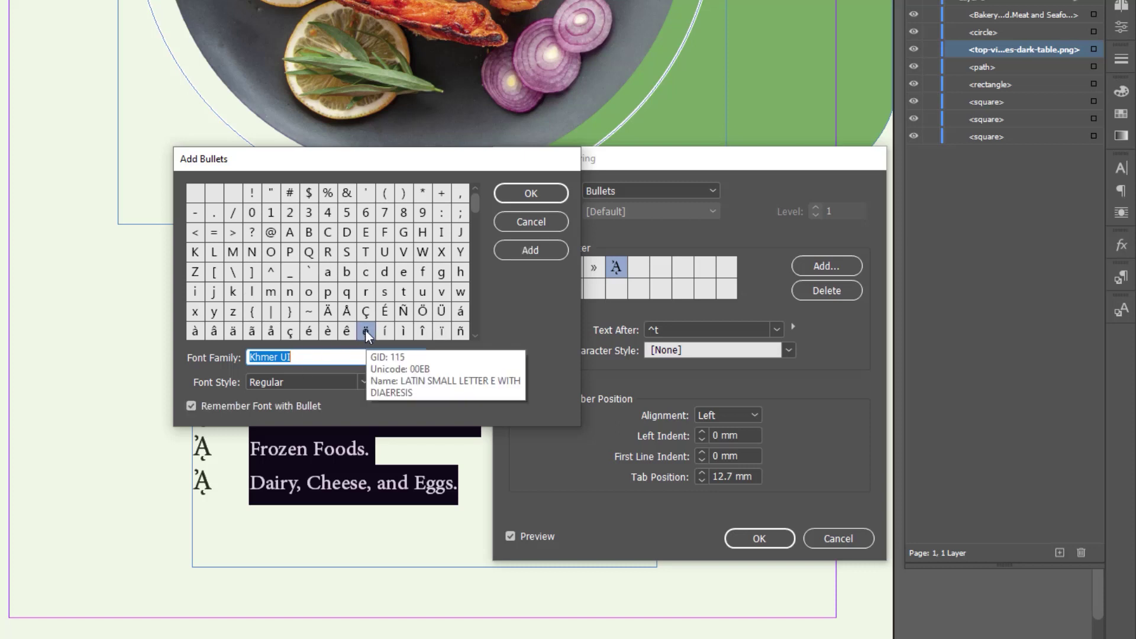
click(365, 382)
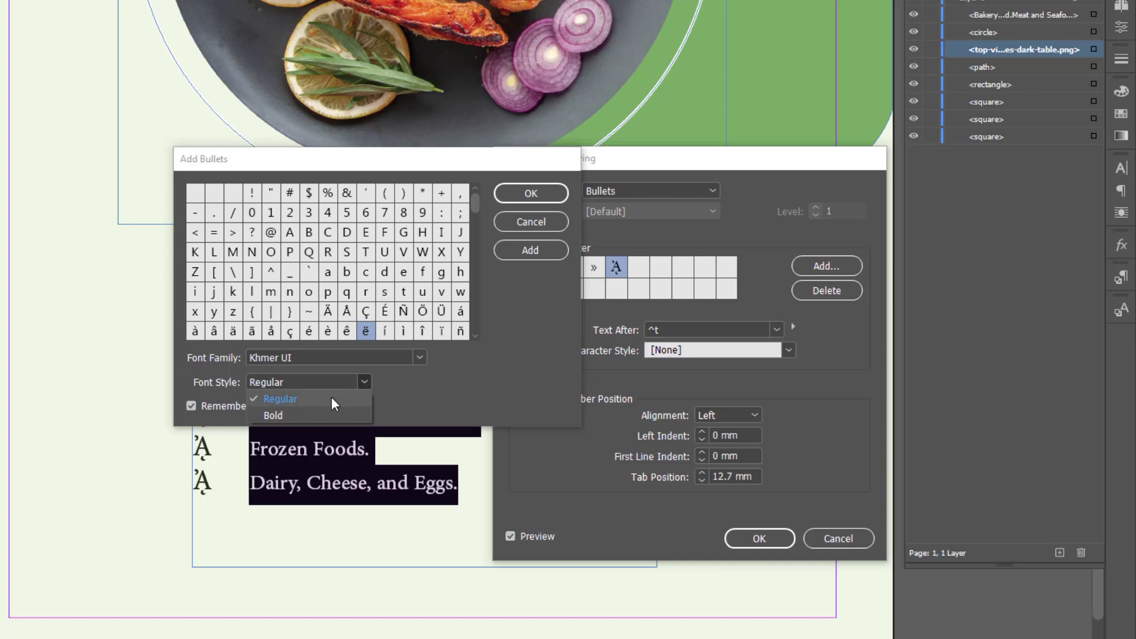
click(281, 415)
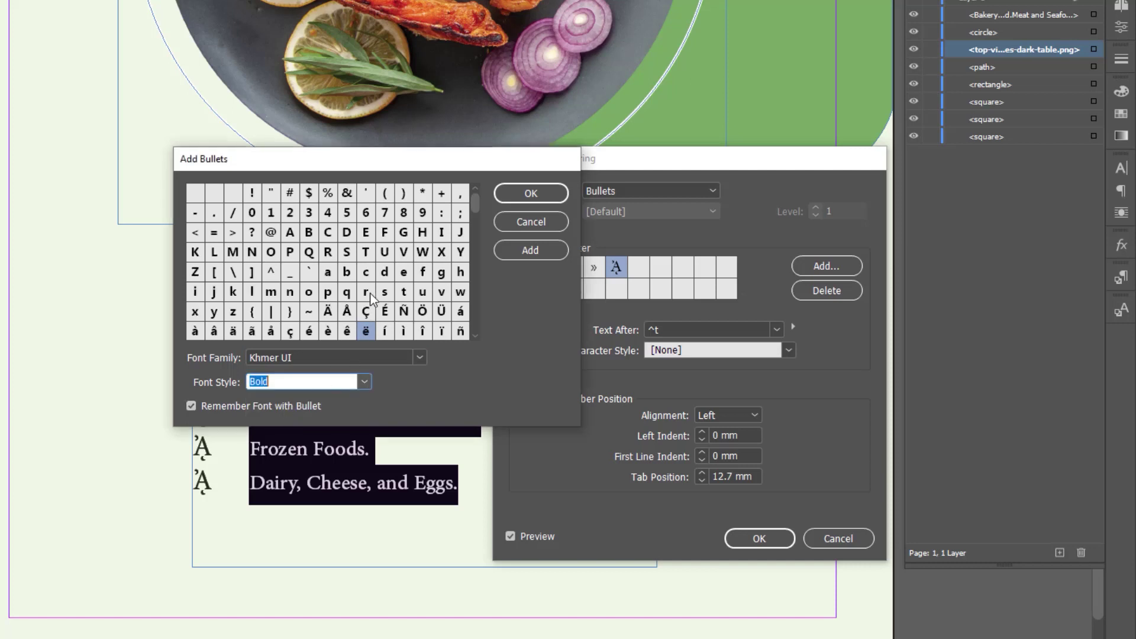
click(360, 383)
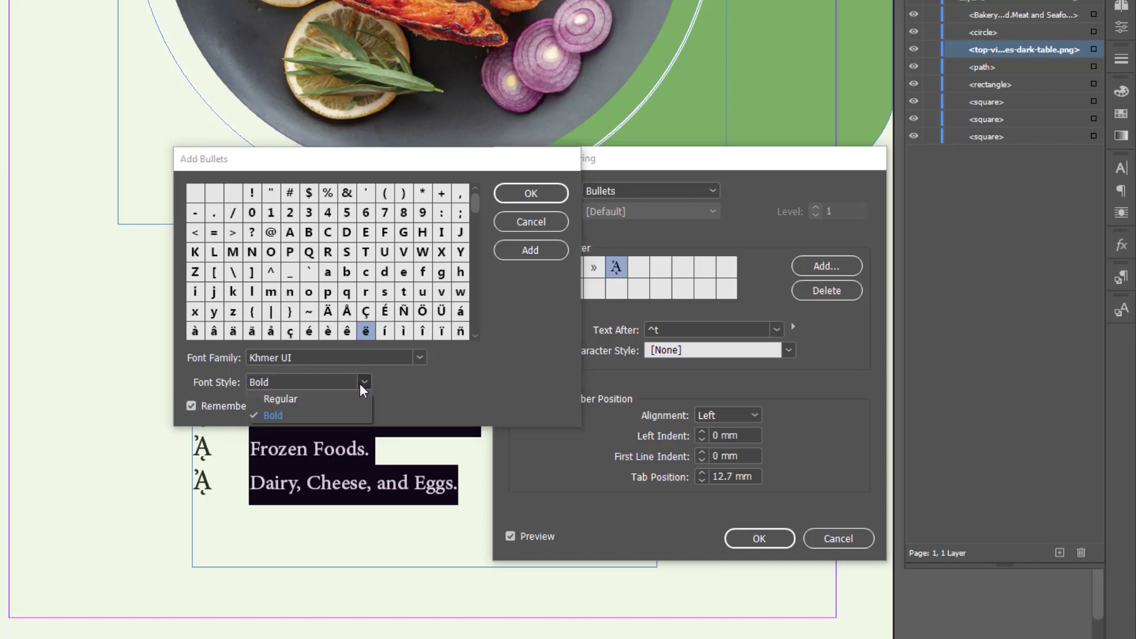
click(274, 417)
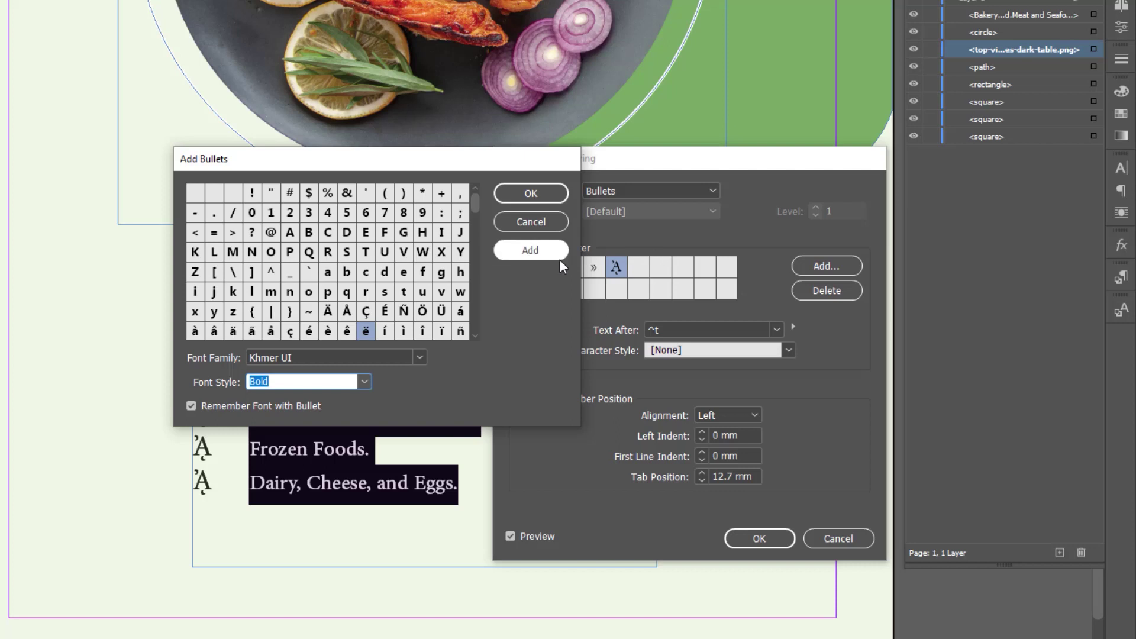
click(545, 253)
click(546, 195)
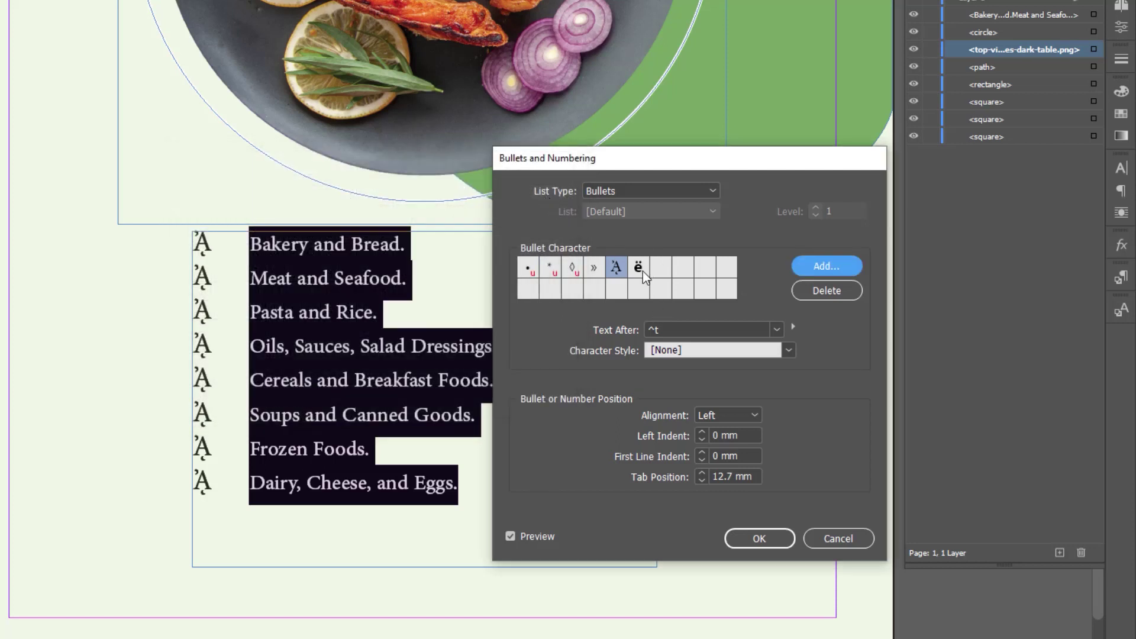
click(642, 271)
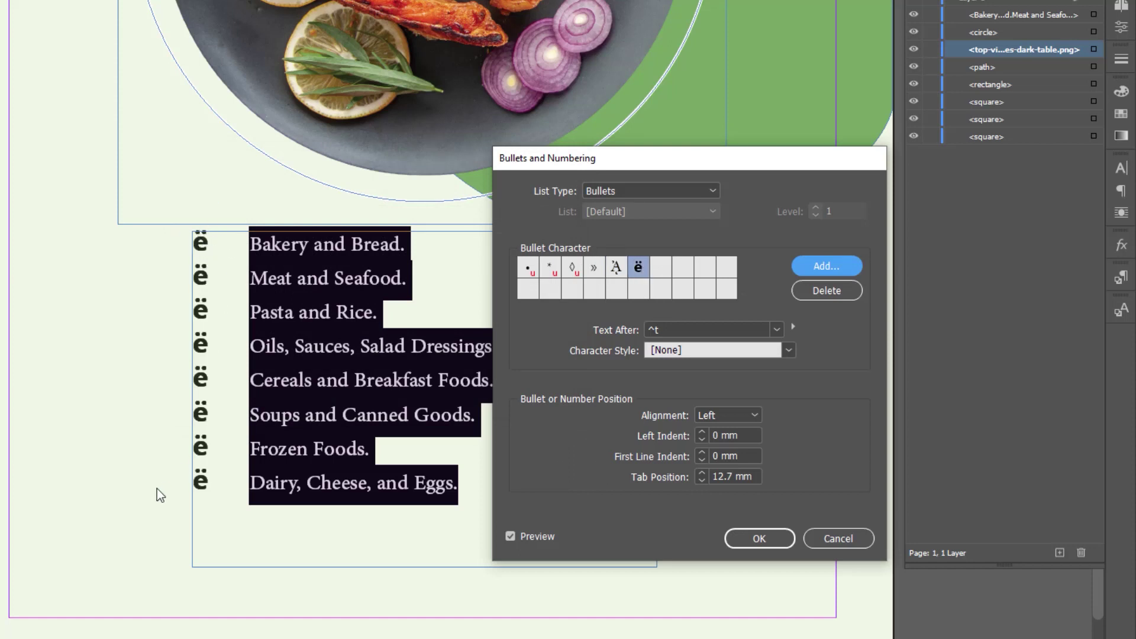
Switch the list to the round bullet character and set the text after it to ^|^>^=^t.
click(529, 271)
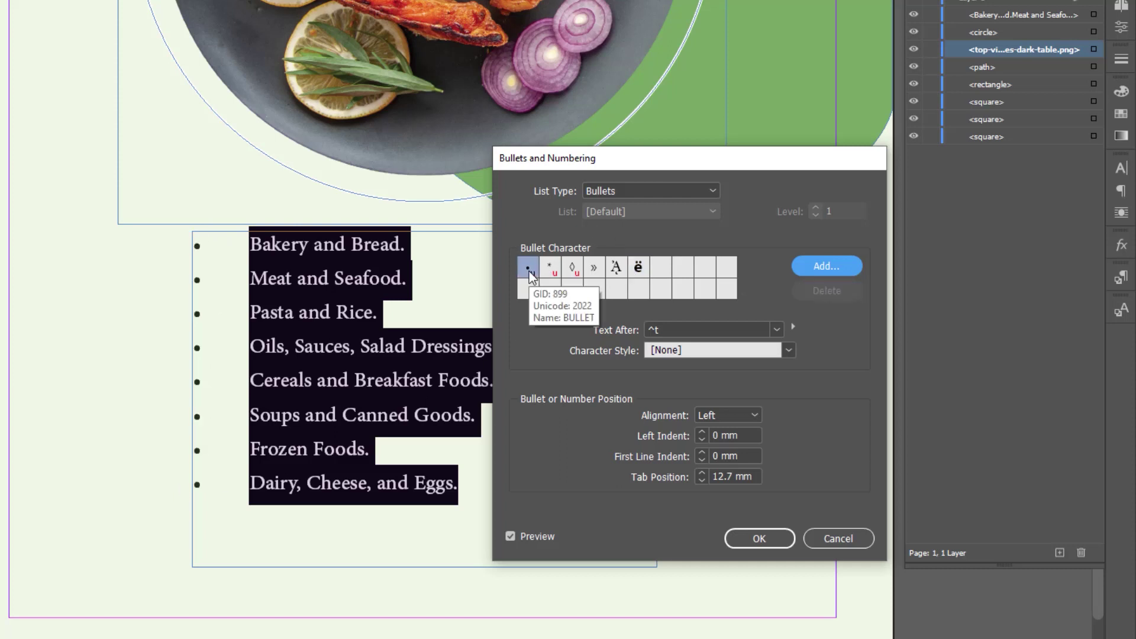
click(776, 329)
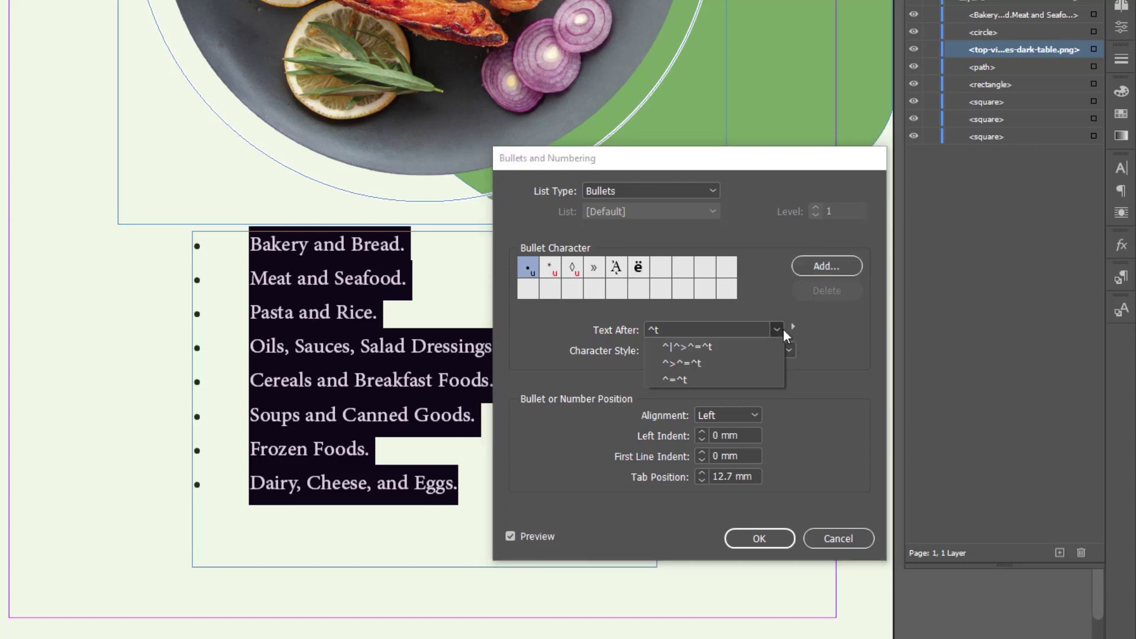
click(708, 348)
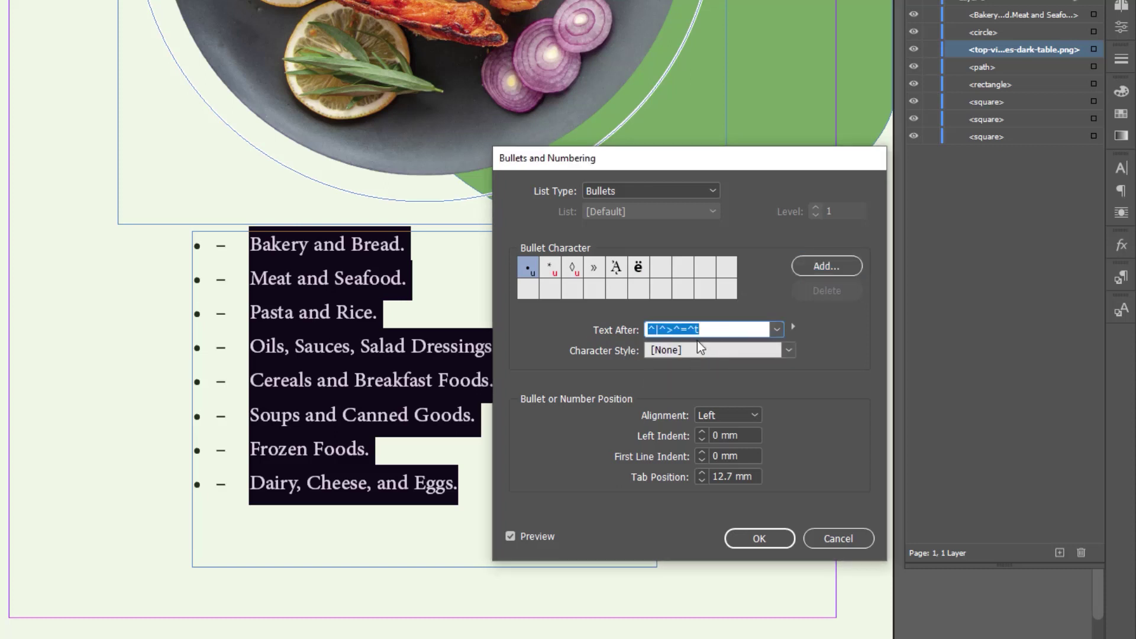
Try an em space, em dash, en dash and section symbol as the text after the bullets.
click(794, 324)
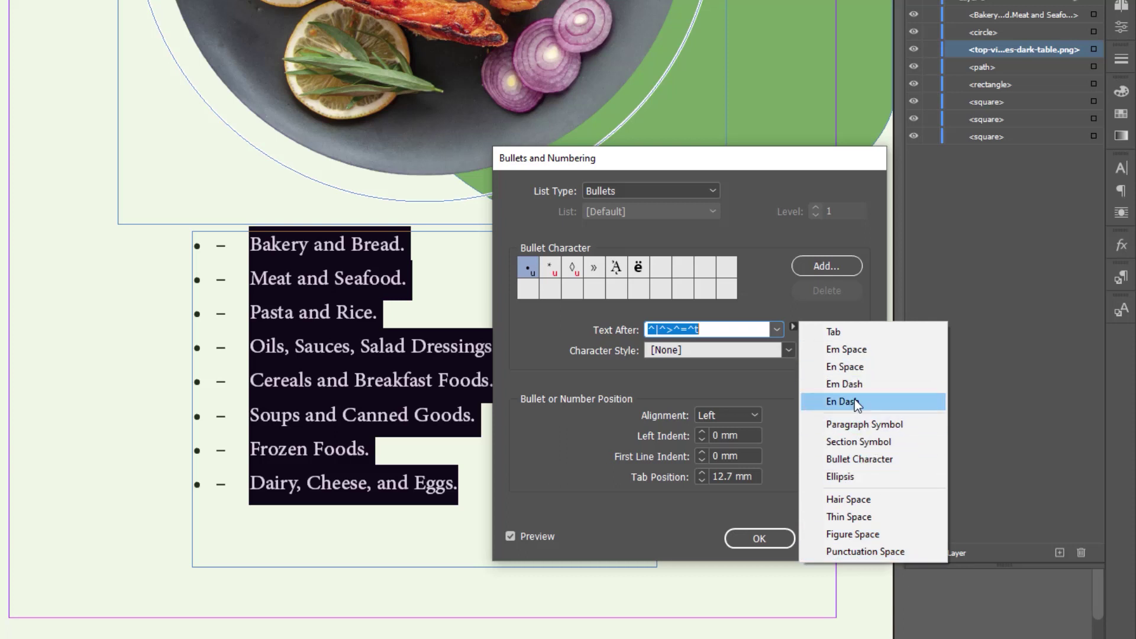
click(843, 349)
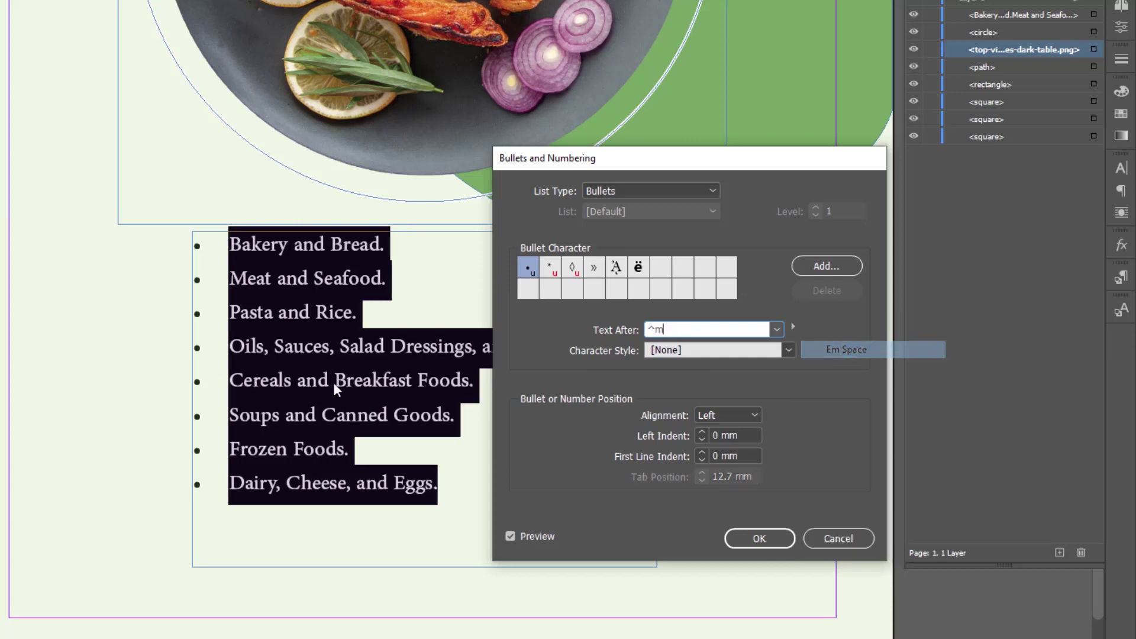
click(793, 327)
click(843, 394)
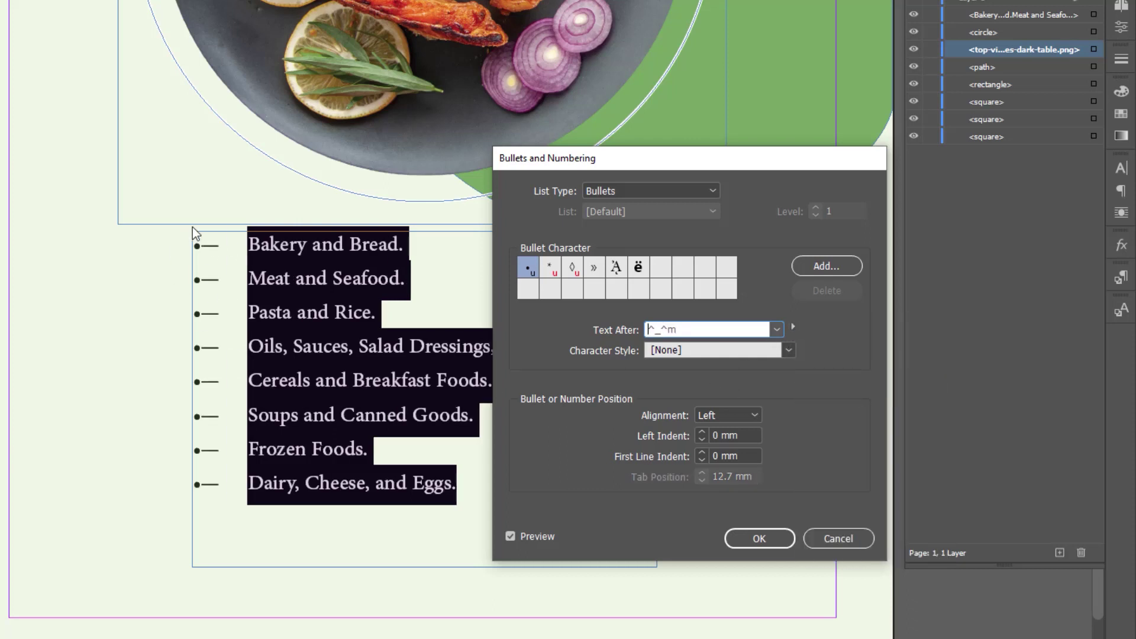
click(793, 327)
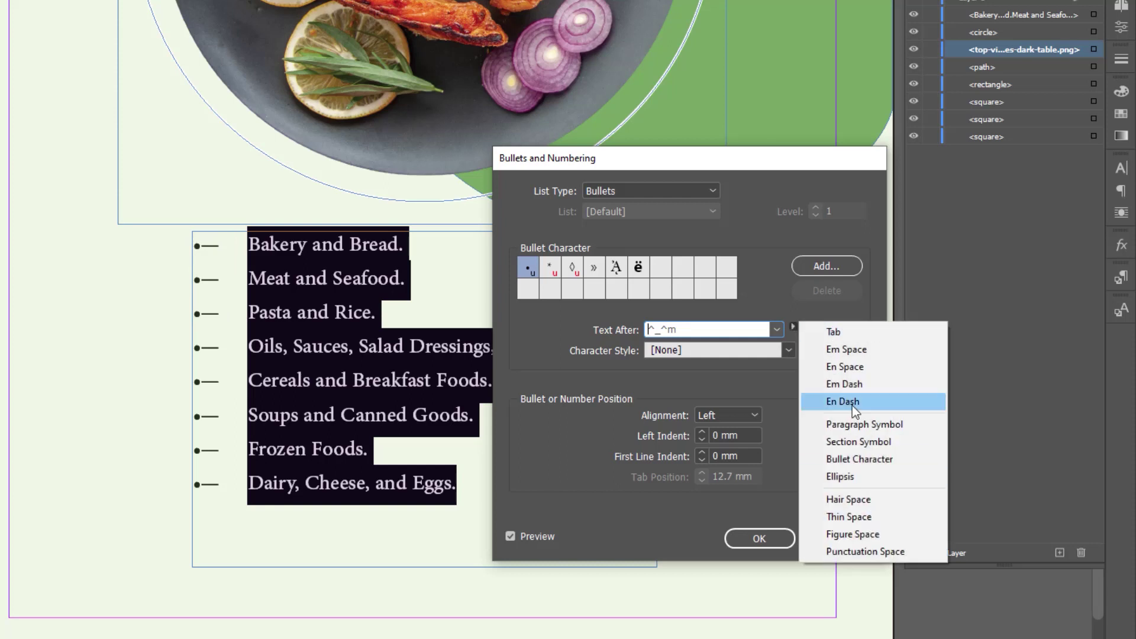
click(851, 405)
click(796, 325)
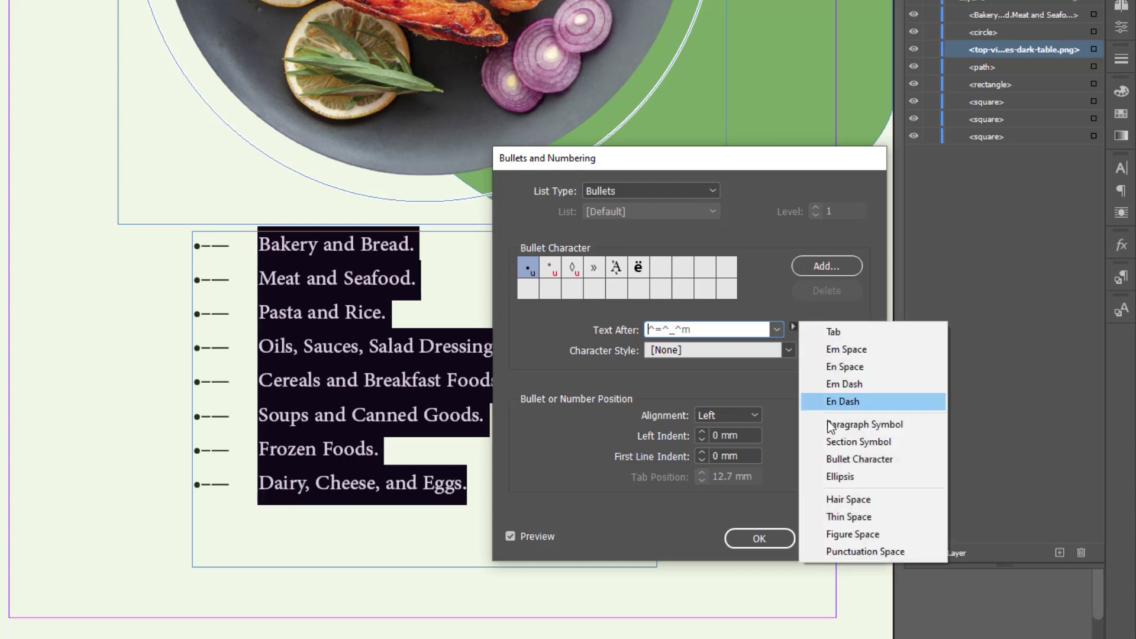
click(845, 449)
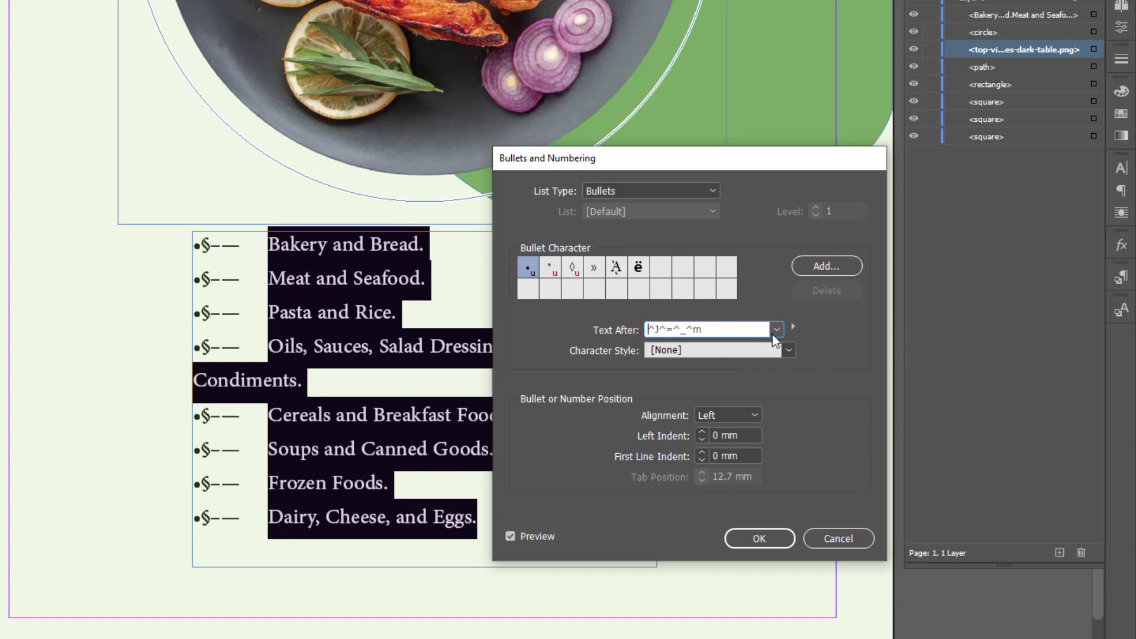
Clear all the text after the bullets.
drag(733, 329, 535, 343)
key(BackSpace)
click(714, 353)
click(678, 329)
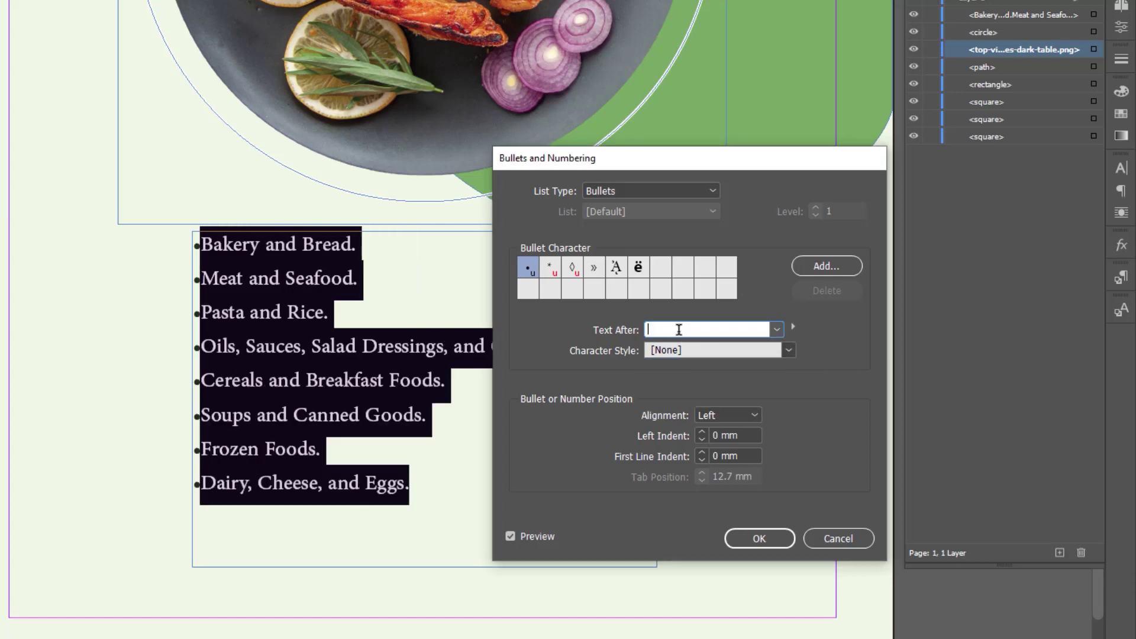
Create a new character style for the bullets with the magenta character colour C=0 M=100 Y=0 K=0.
click(699, 351)
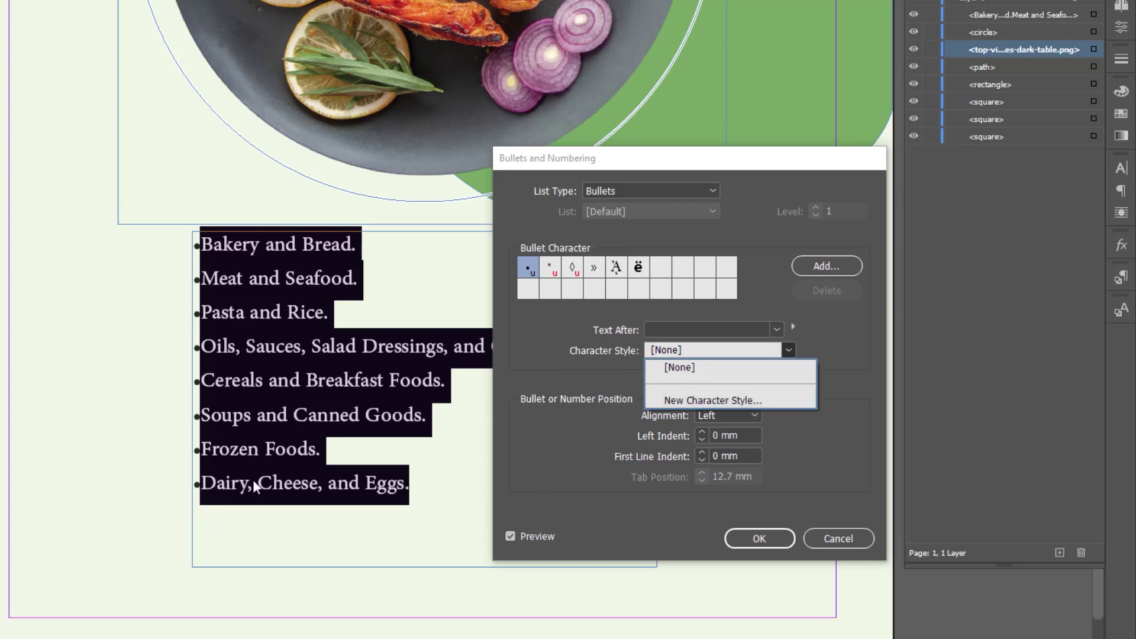
click(702, 399)
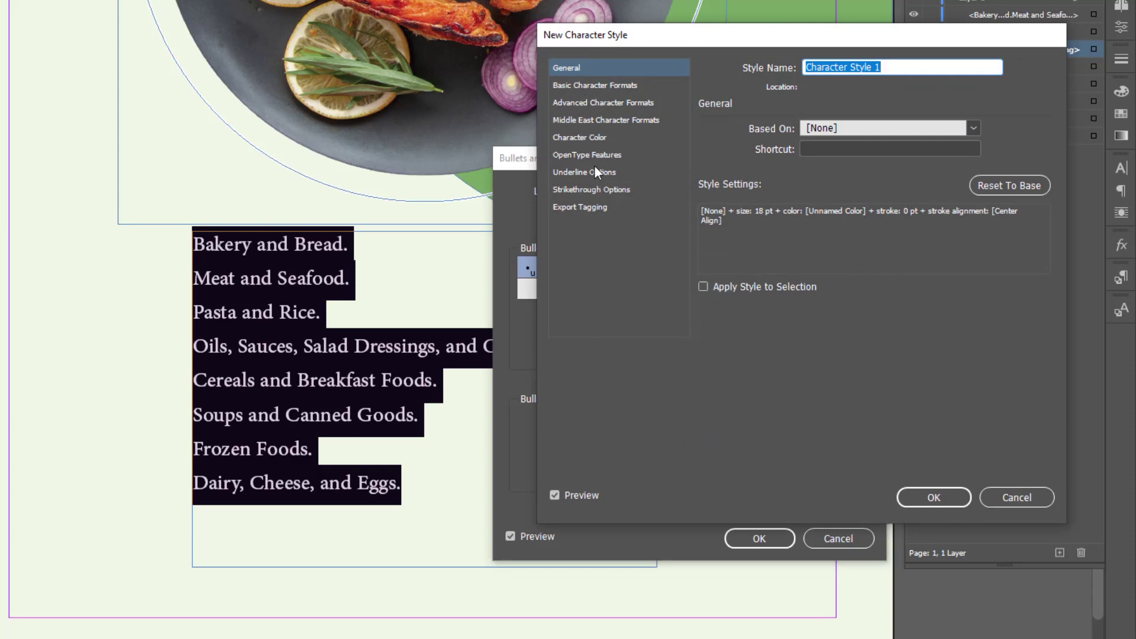
click(583, 137)
click(874, 173)
scroll(849, 150, up, 2)
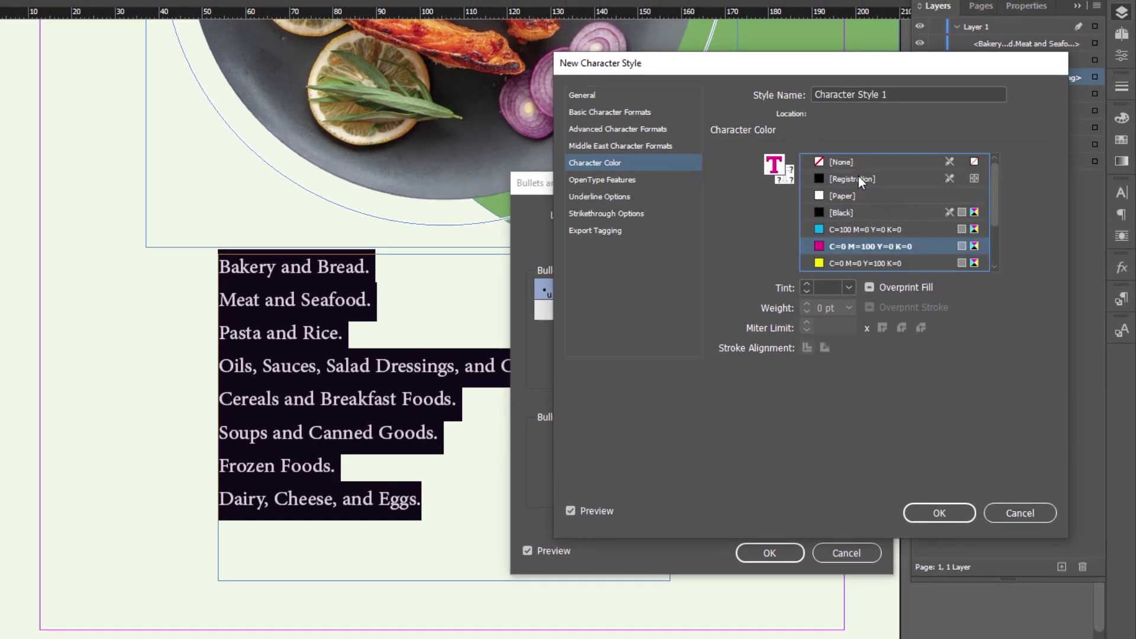
click(941, 512)
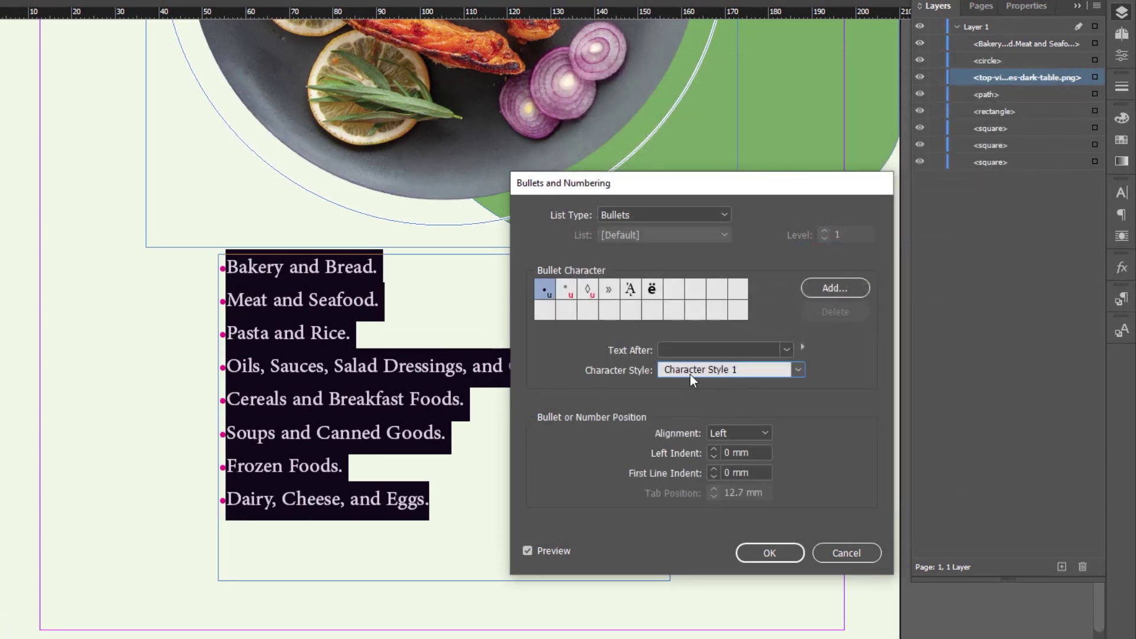
Set the bullets' character style back to [None] and move the dialog higher.
click(743, 371)
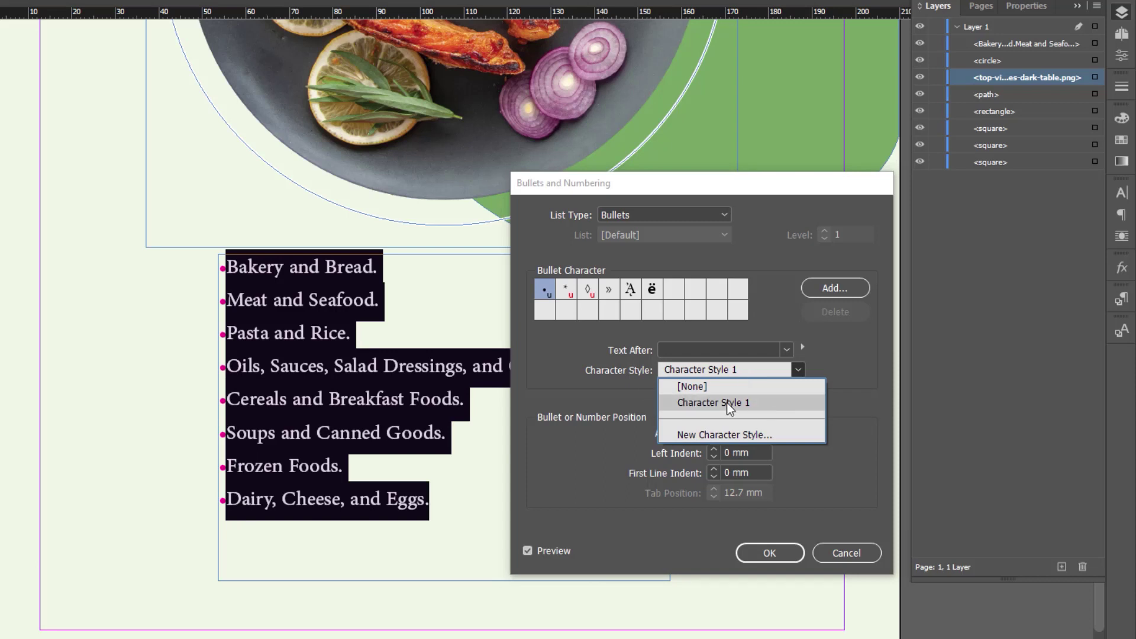
click(692, 387)
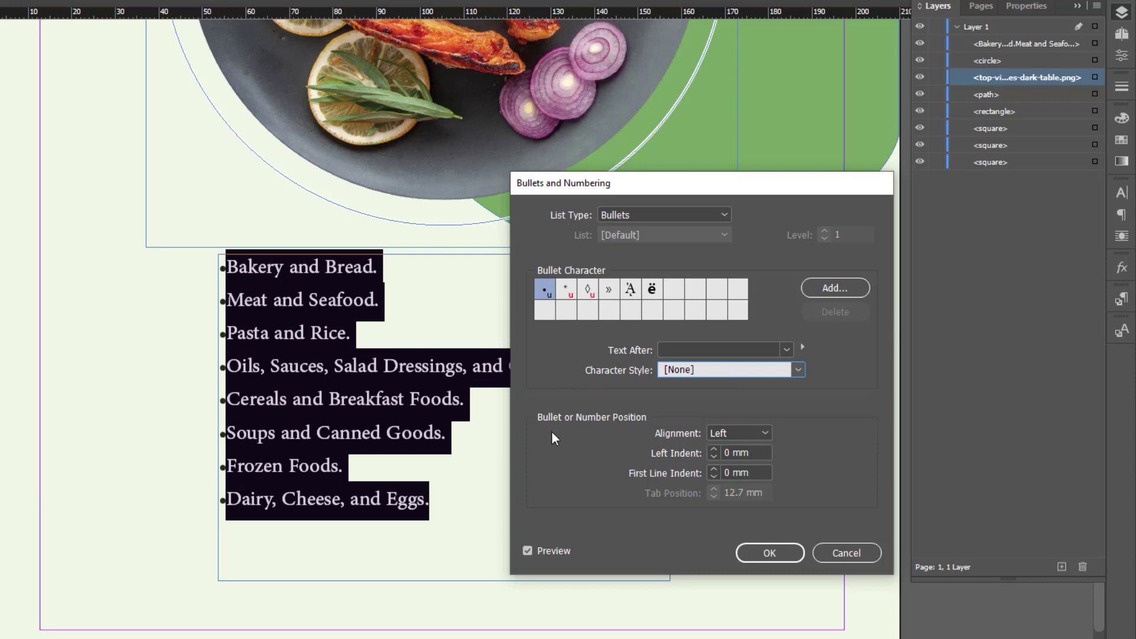
drag(708, 152, 713, 116)
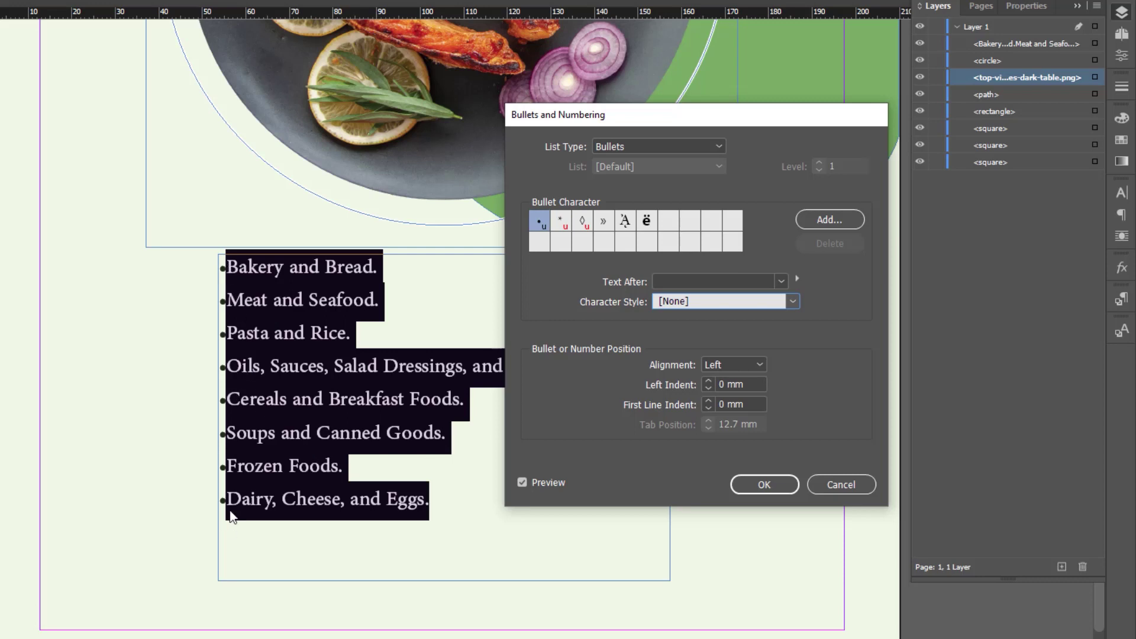
Preview the Right and Center bullet alignments on the list and return the alignment to Left.
click(748, 364)
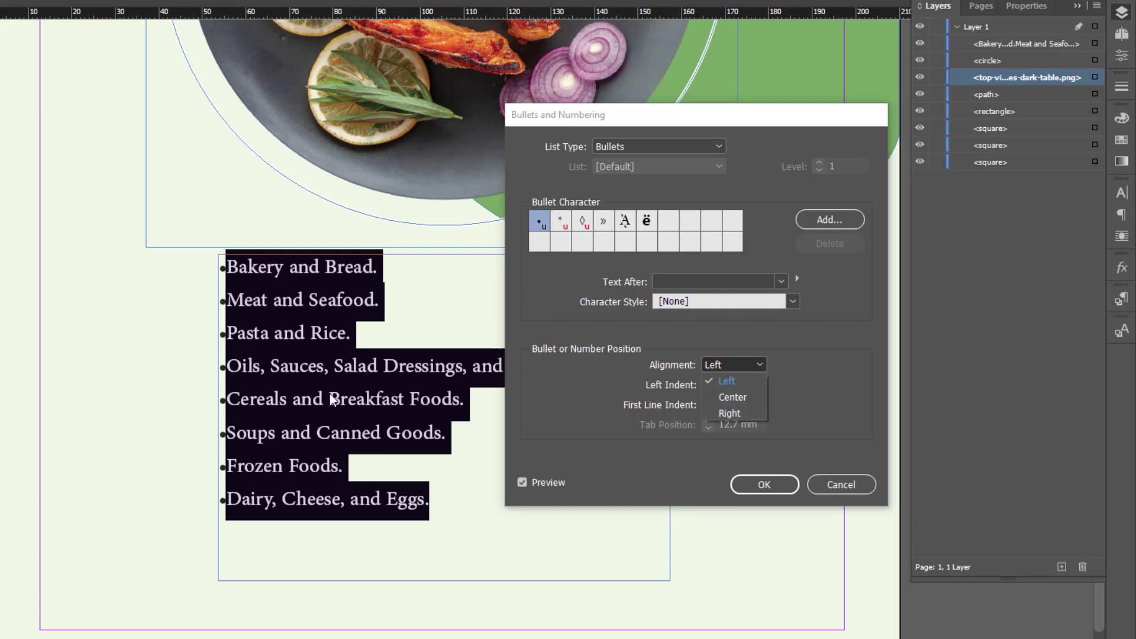
click(729, 414)
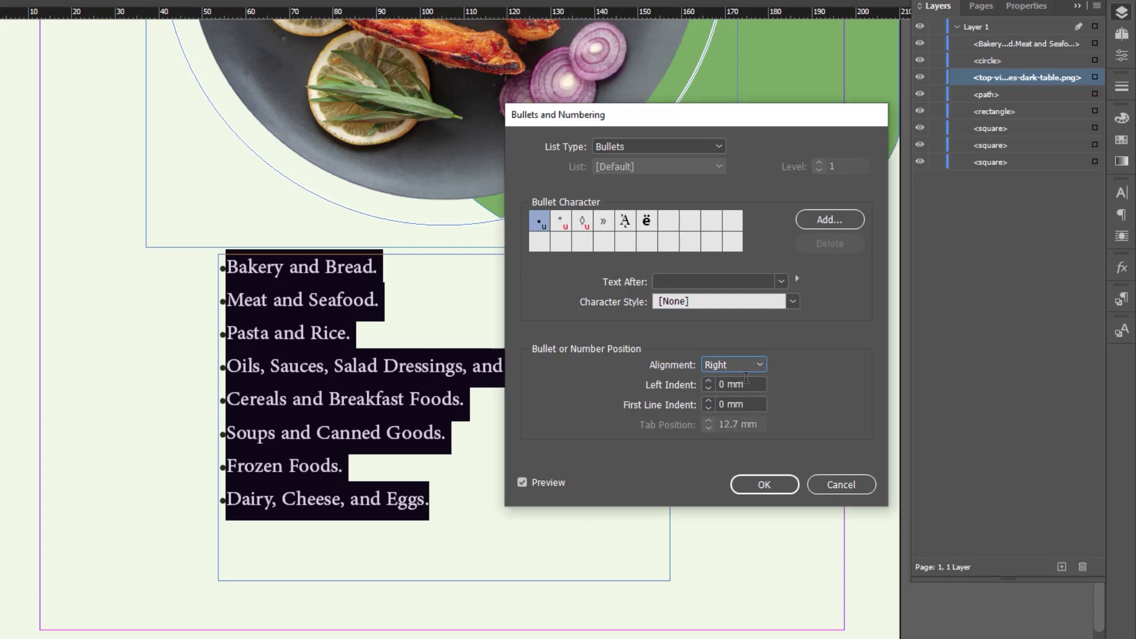
drag(717, 125, 910, 116)
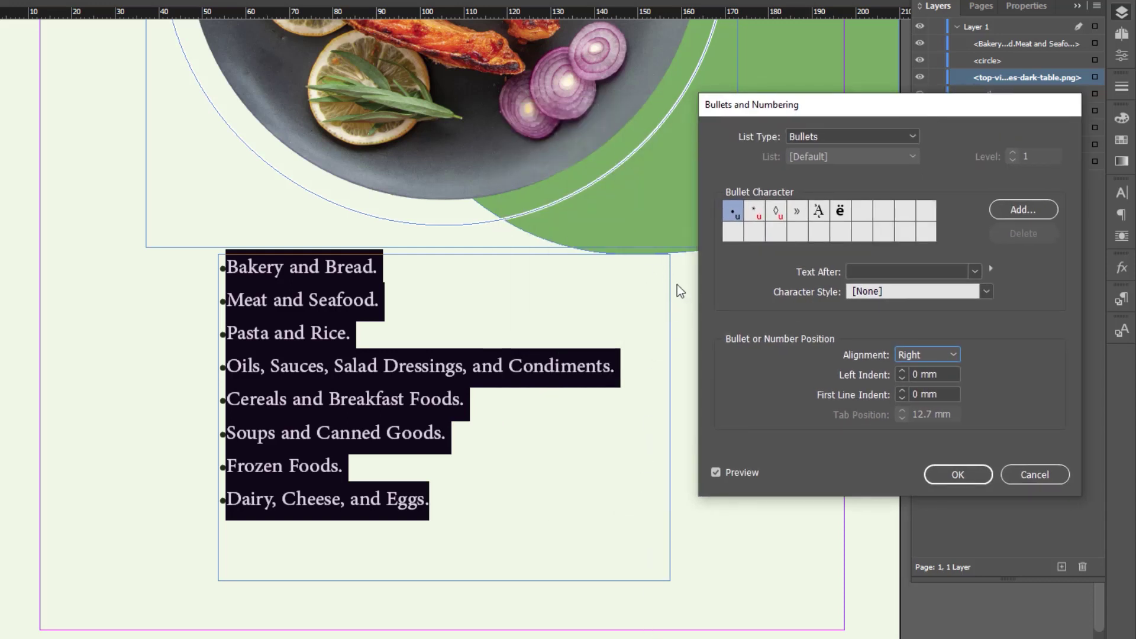
drag(834, 110, 623, 117)
click(716, 362)
click(718, 394)
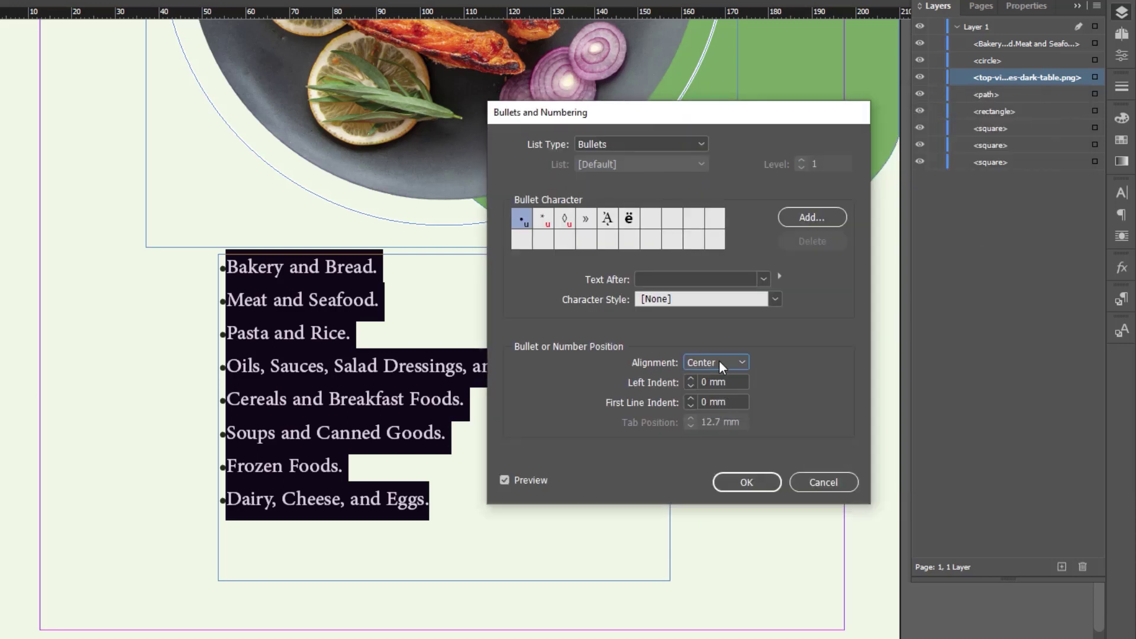
click(718, 360)
click(710, 379)
Preview increasing the list's left indent to 7 mm and reset it to 0.
click(691, 380)
click(691, 379)
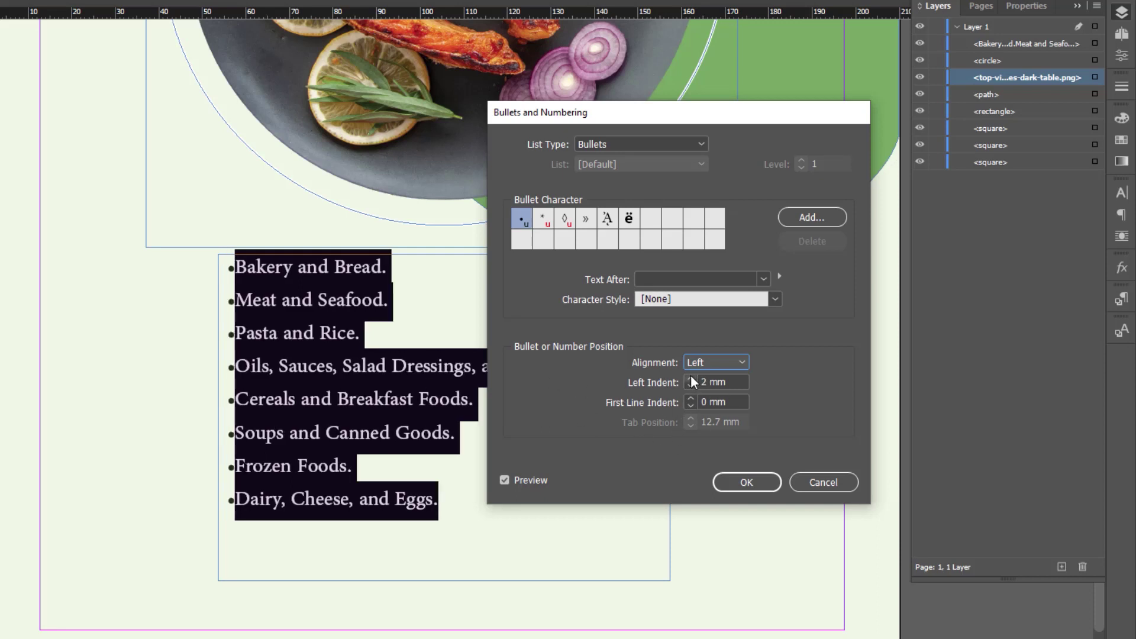
click(691, 379)
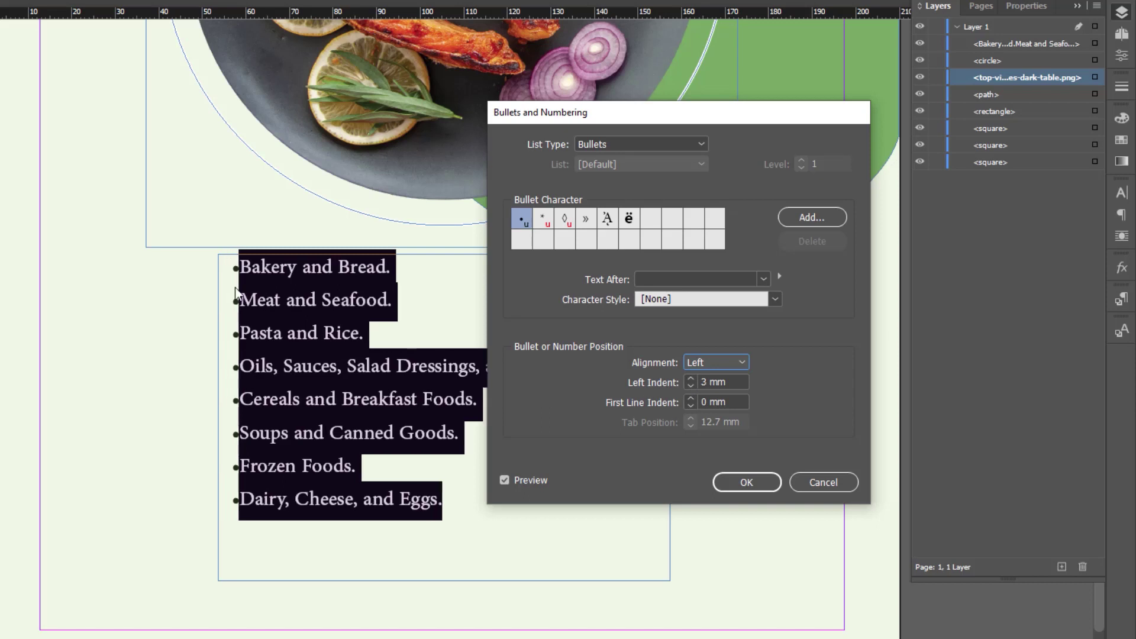
click(691, 379)
click(691, 379)
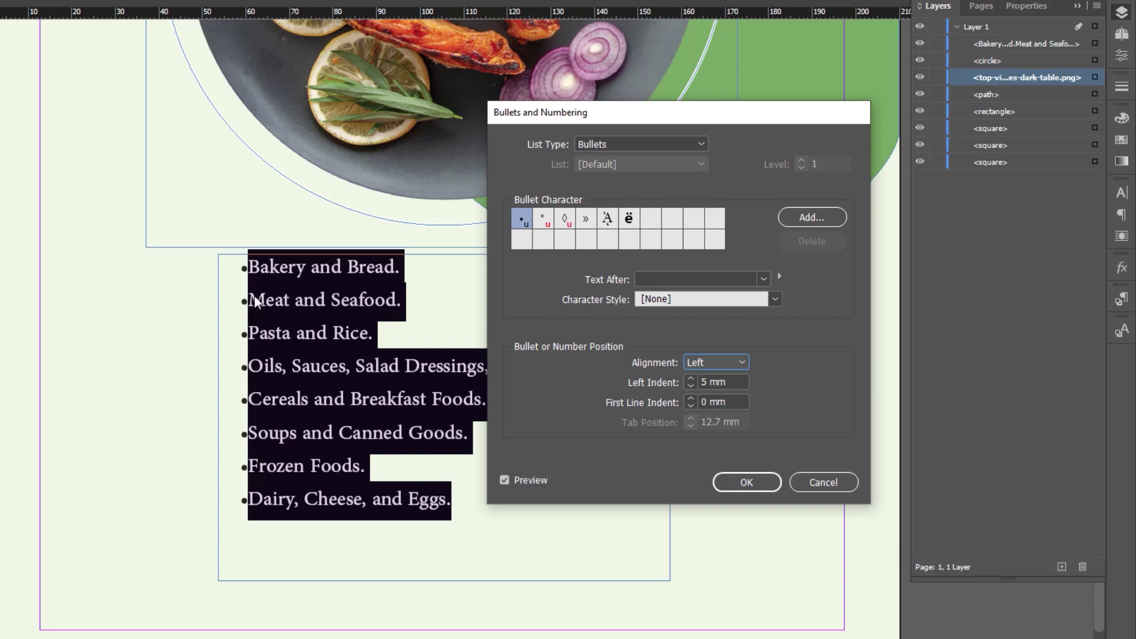
click(691, 379)
click(691, 379)
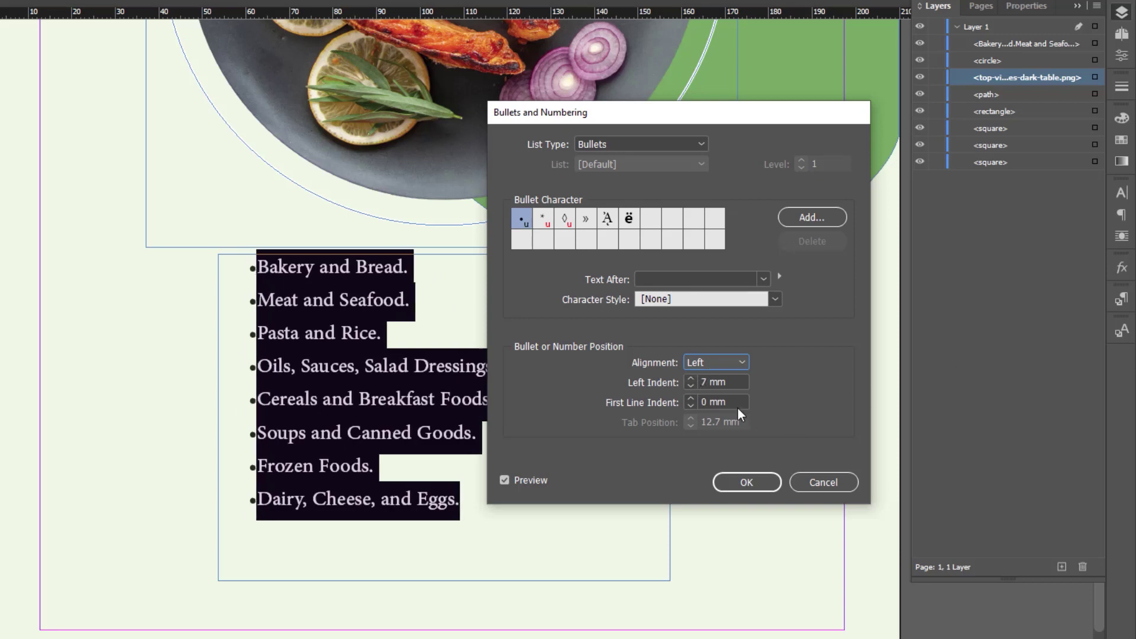
key(Tab)
text(0)
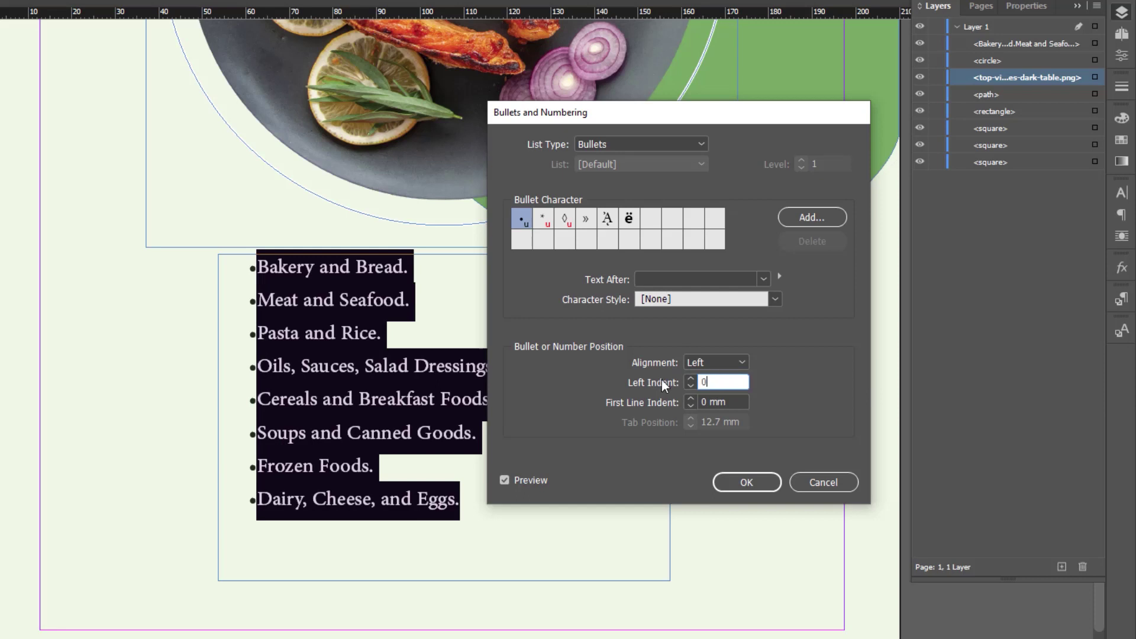
Preview increasing the list's first line indent to 4 mm and reset it to 0.
click(733, 399)
click(690, 399)
click(690, 399)
click(691, 399)
click(690, 399)
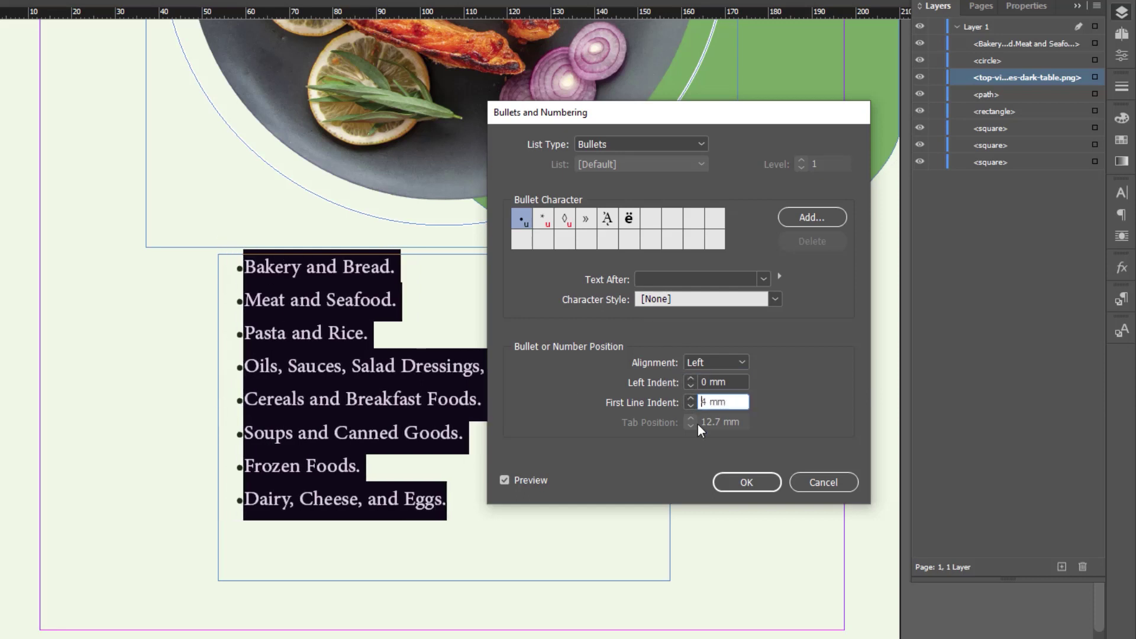
drag(733, 402, 653, 395)
text(0)
click(729, 382)
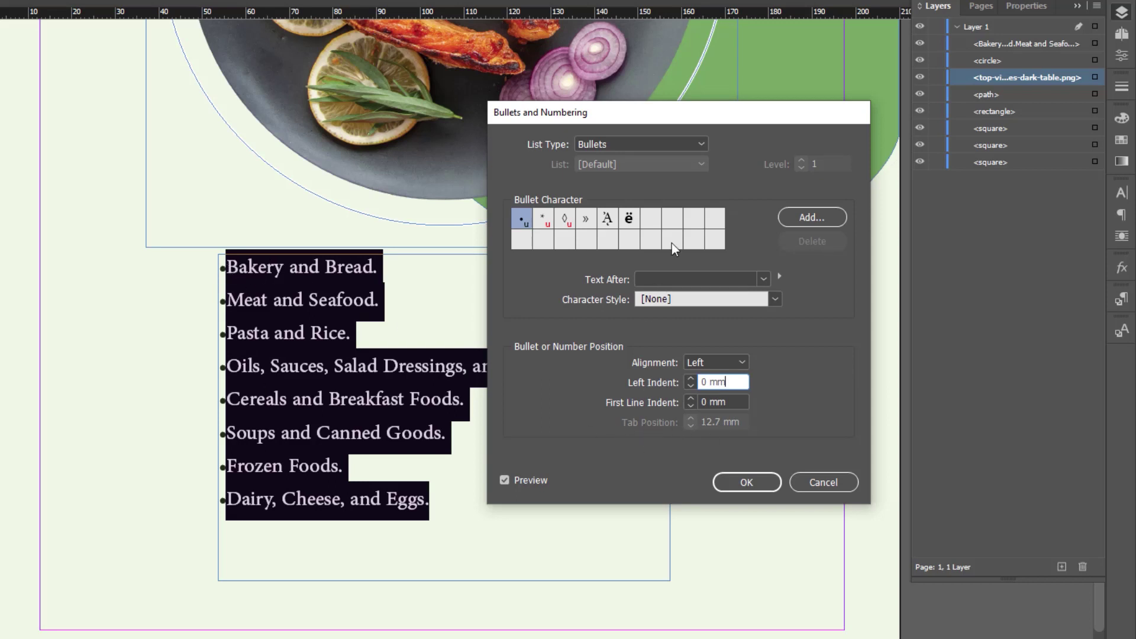
Move the Bullets and Numbering dialog lower and change the food list's type to Numbers.
drag(661, 113, 686, 171)
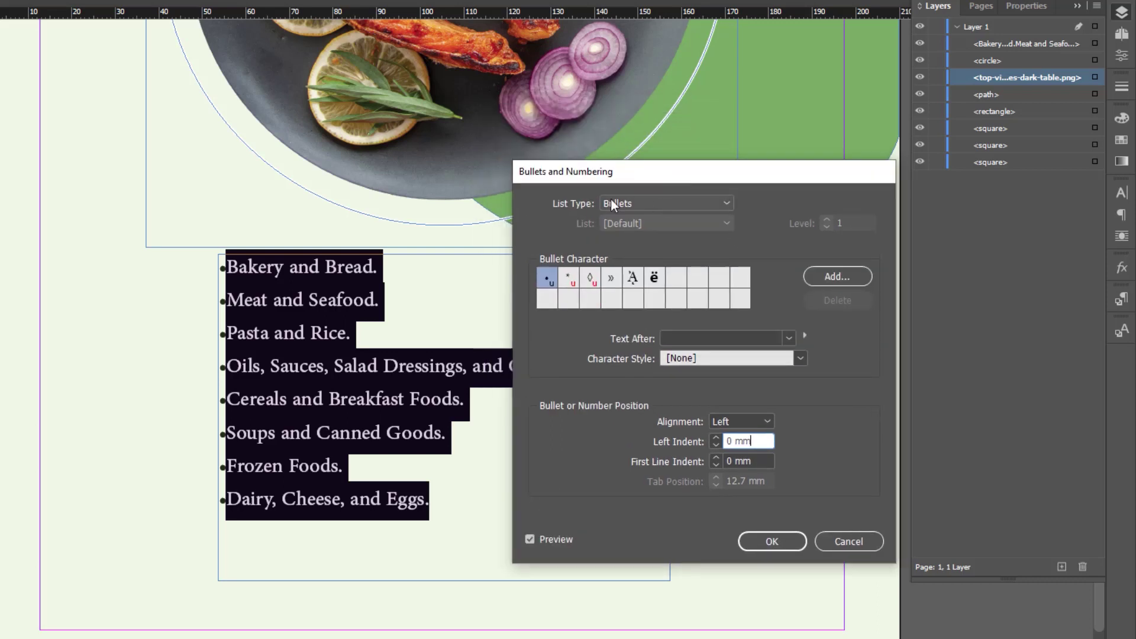
click(644, 207)
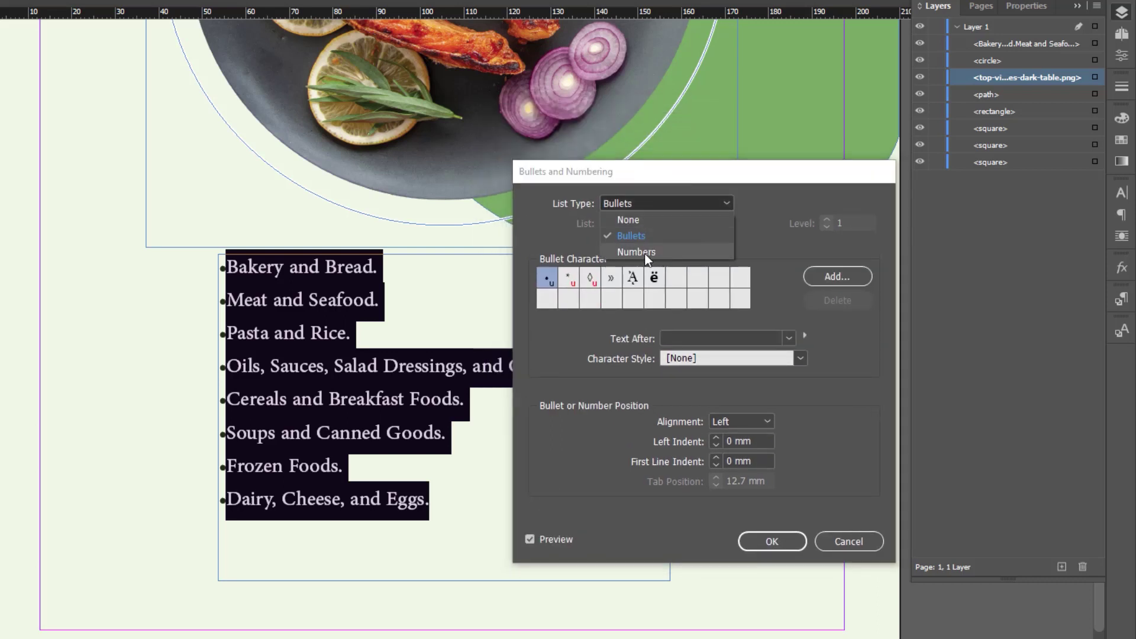
click(640, 236)
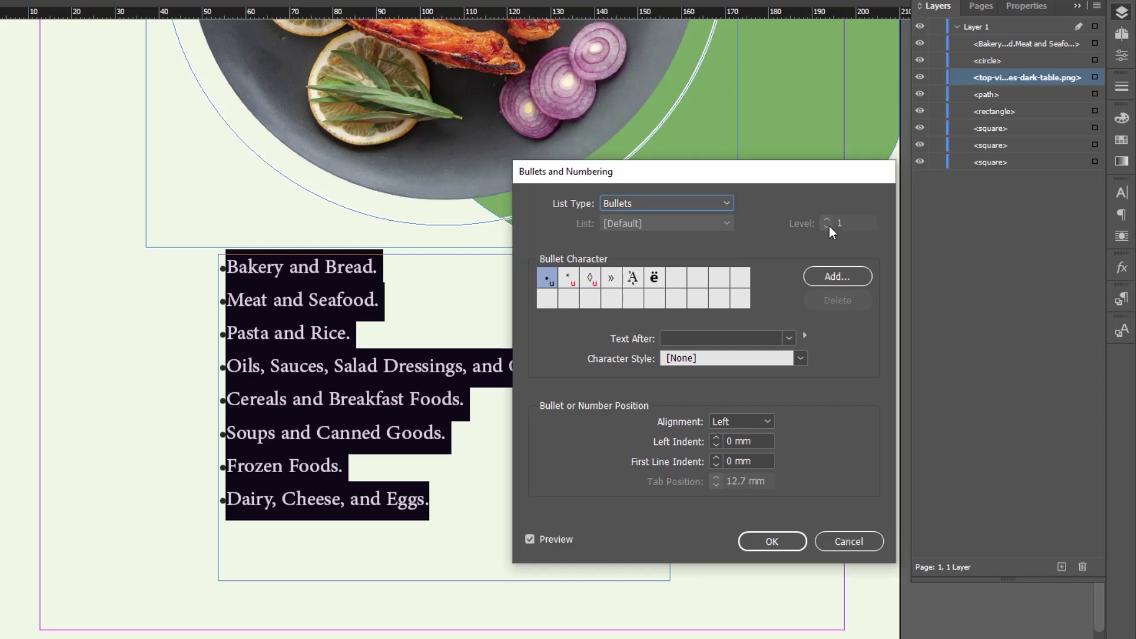
click(670, 204)
click(638, 253)
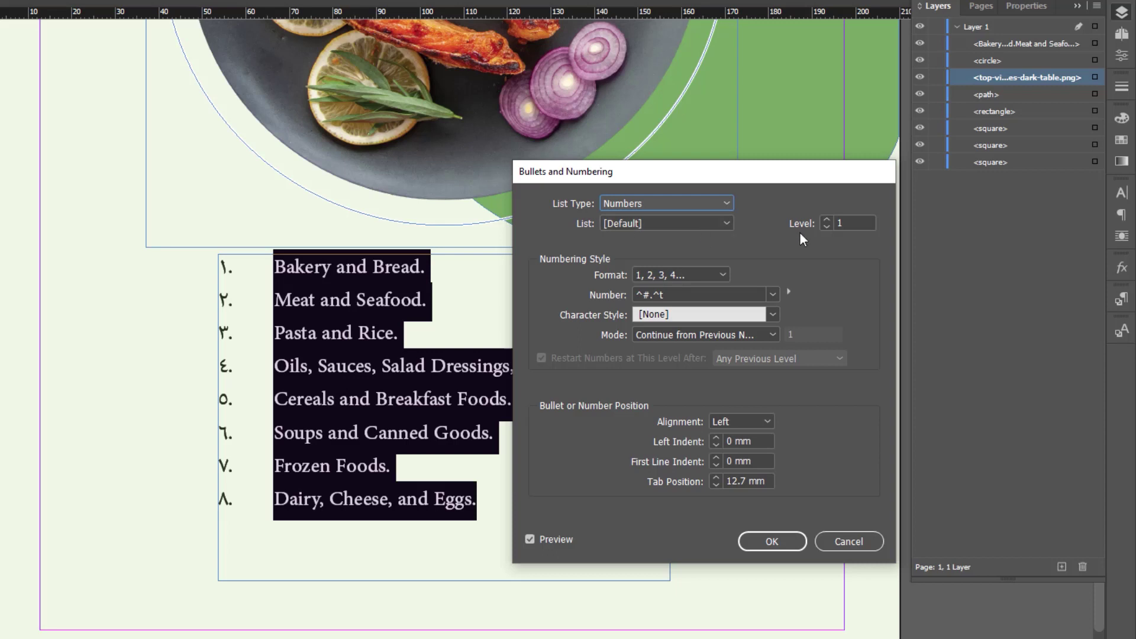
Create a new list named sareskill for the numbering, keeping its default options.
click(677, 225)
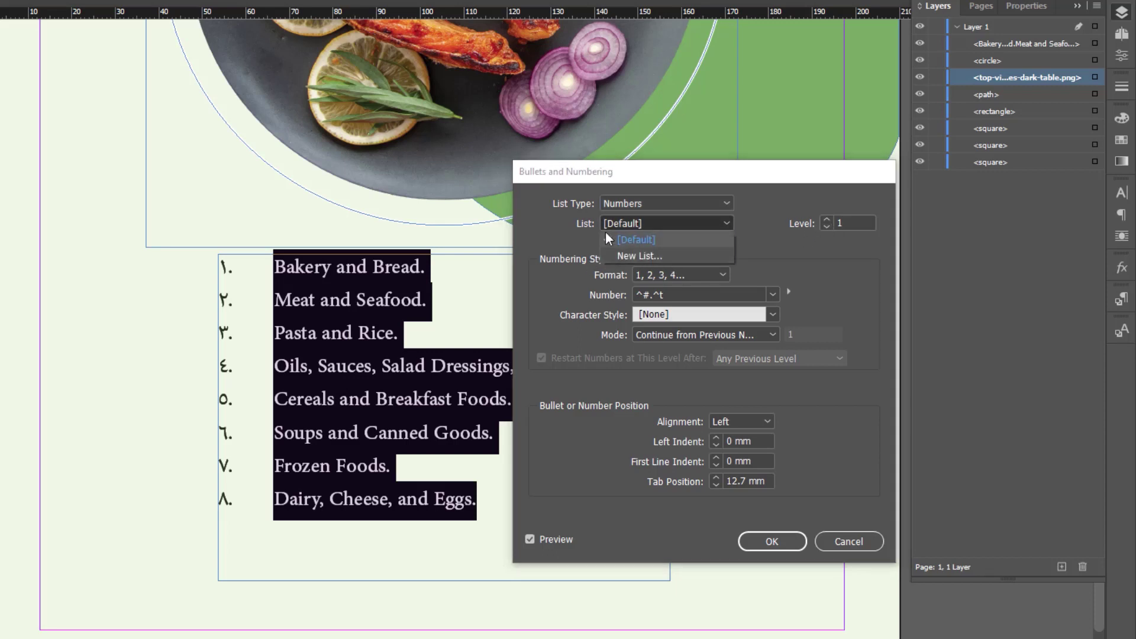
click(629, 258)
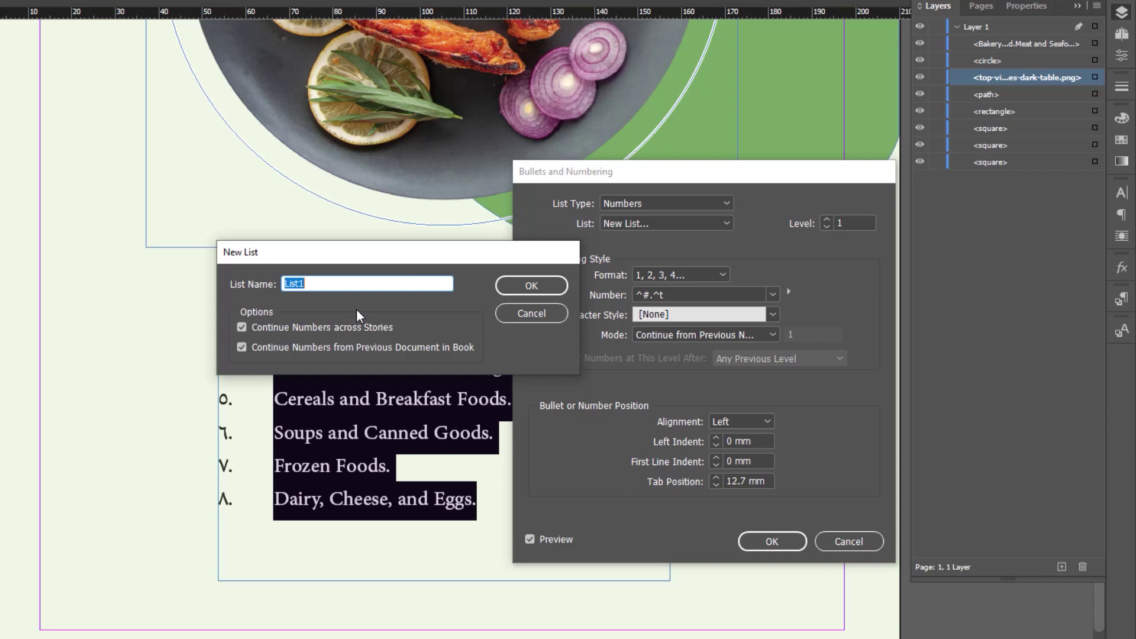
text(sareskill)
click(527, 286)
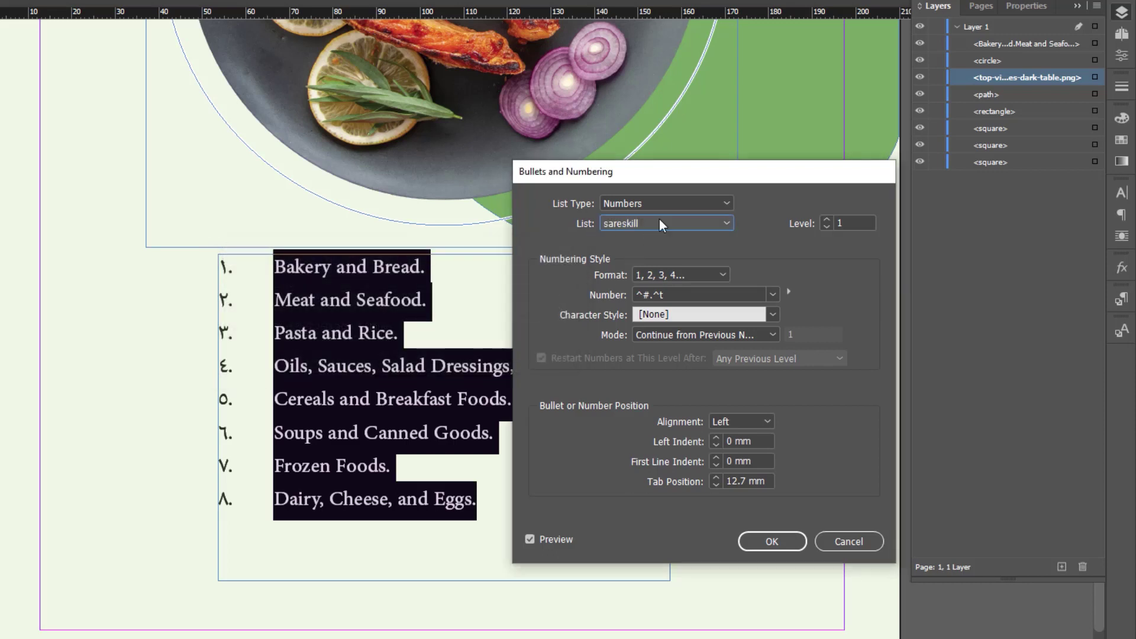
click(648, 225)
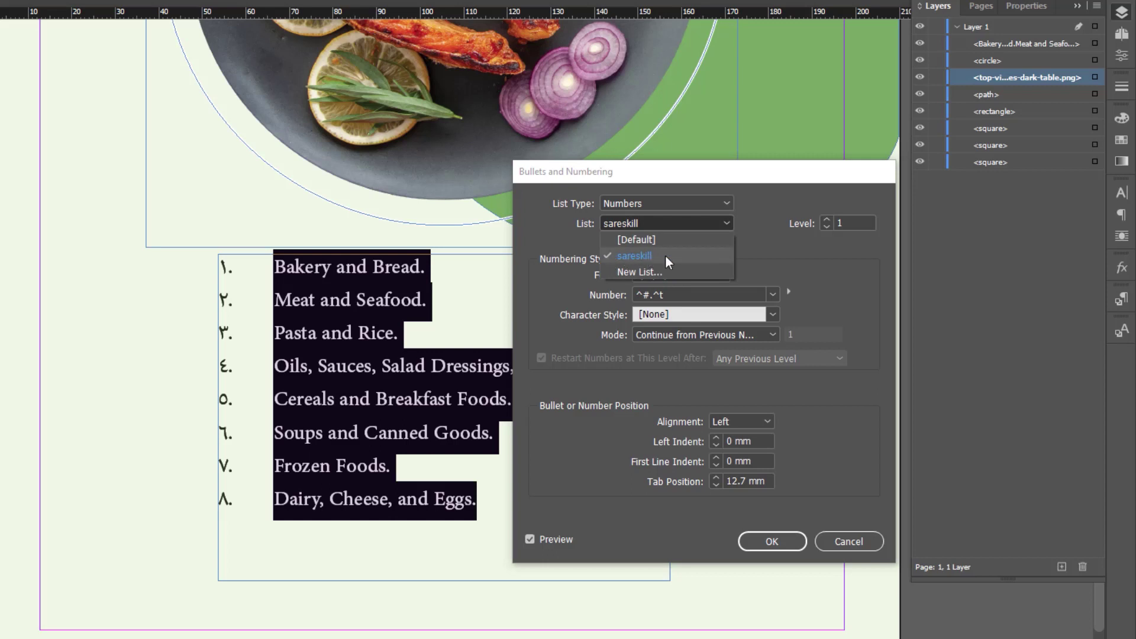
Try level 2 numbering, check the options for restarting numbers after a level, and return the level to 1.
click(826, 220)
click(826, 219)
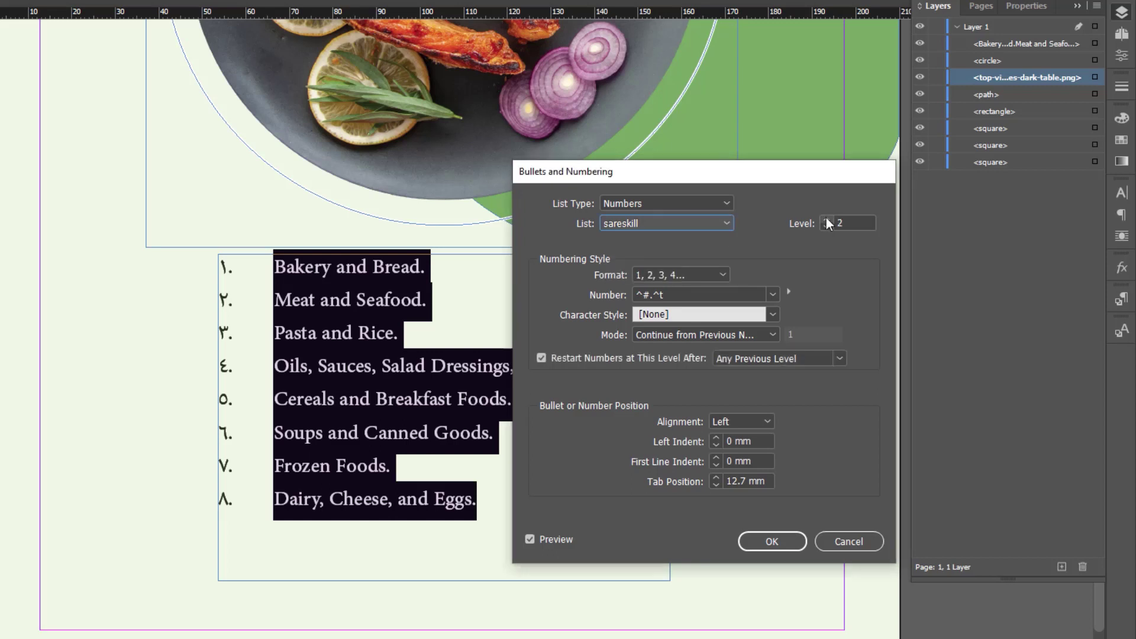
click(827, 226)
click(826, 219)
double_click(826, 226)
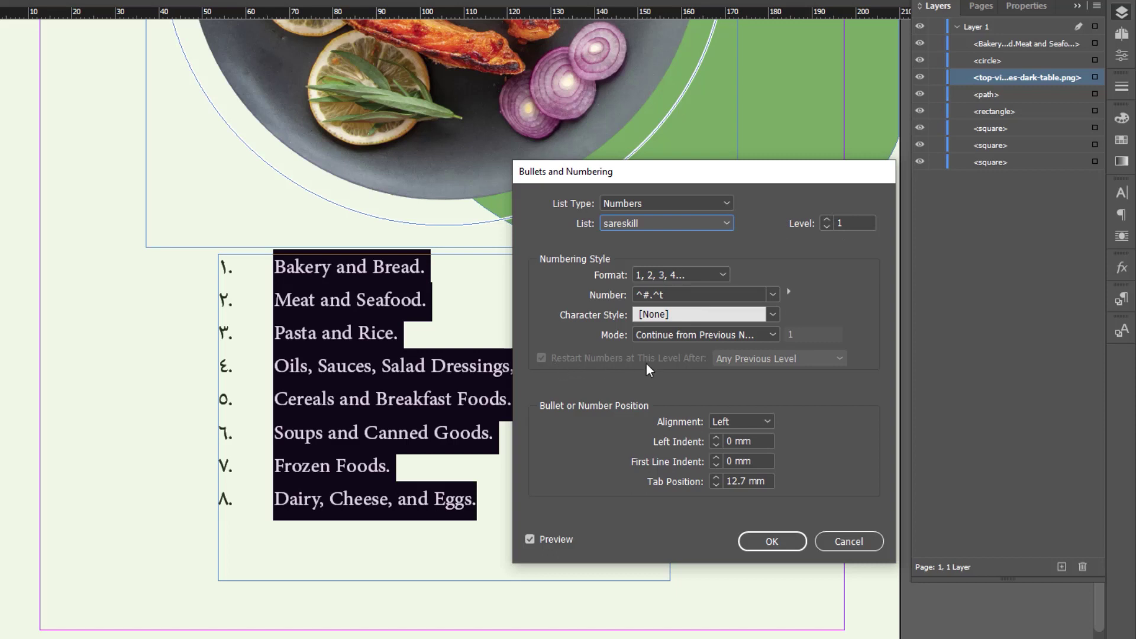
click(826, 219)
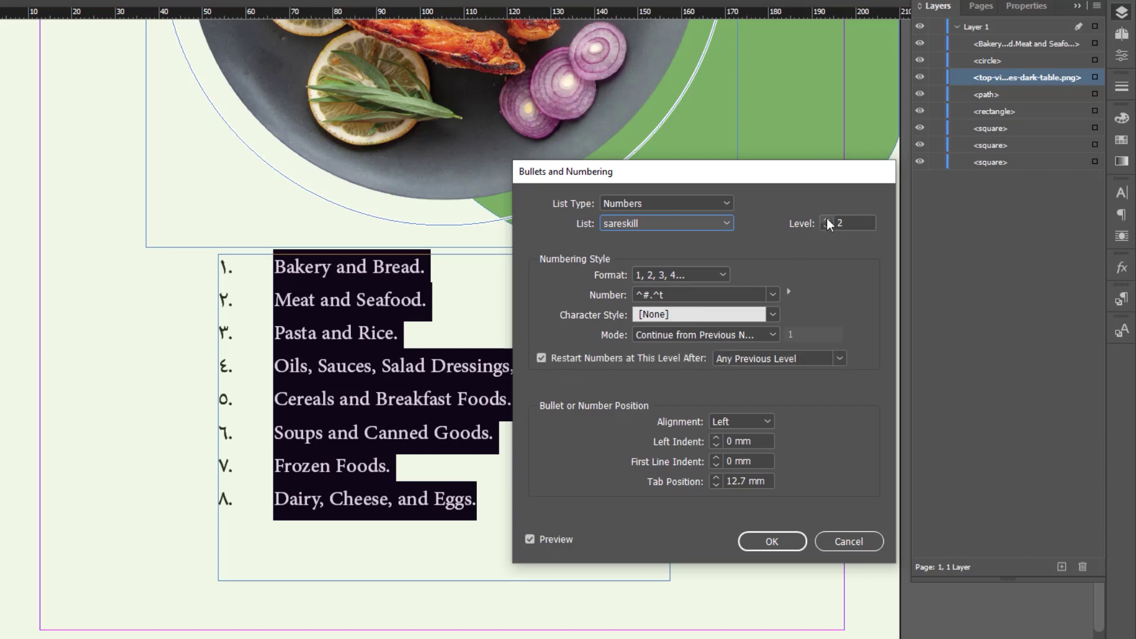
click(839, 358)
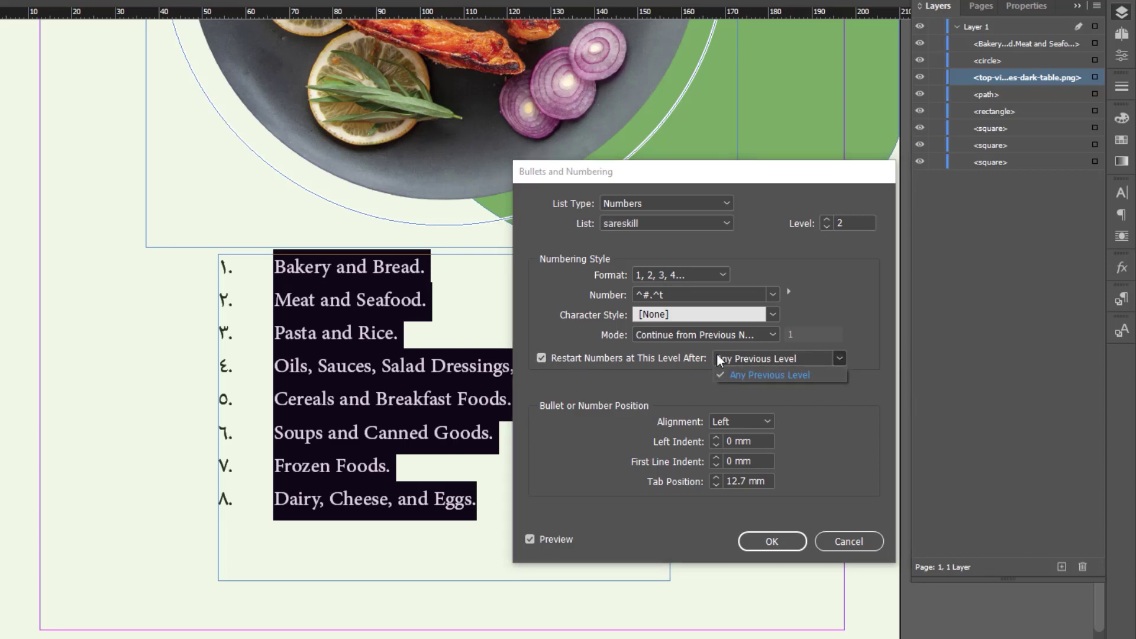
click(826, 226)
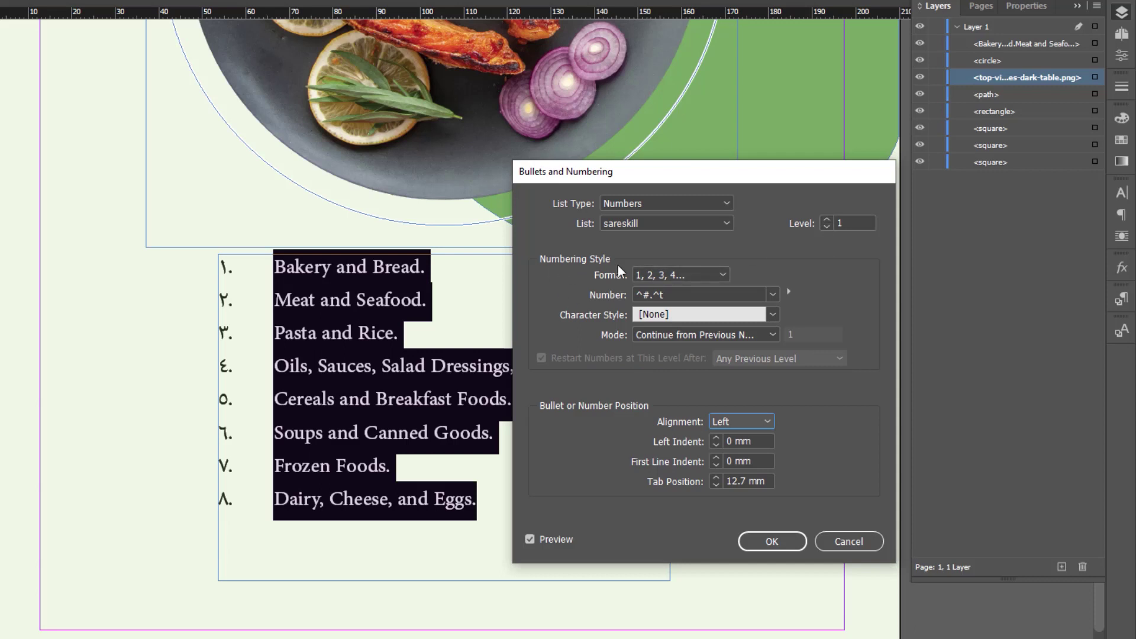
Preview the 01,02,03, 001,002,003, I, II, III and a, b, c number formats, and return to 1, 2, 3, 4.
click(703, 274)
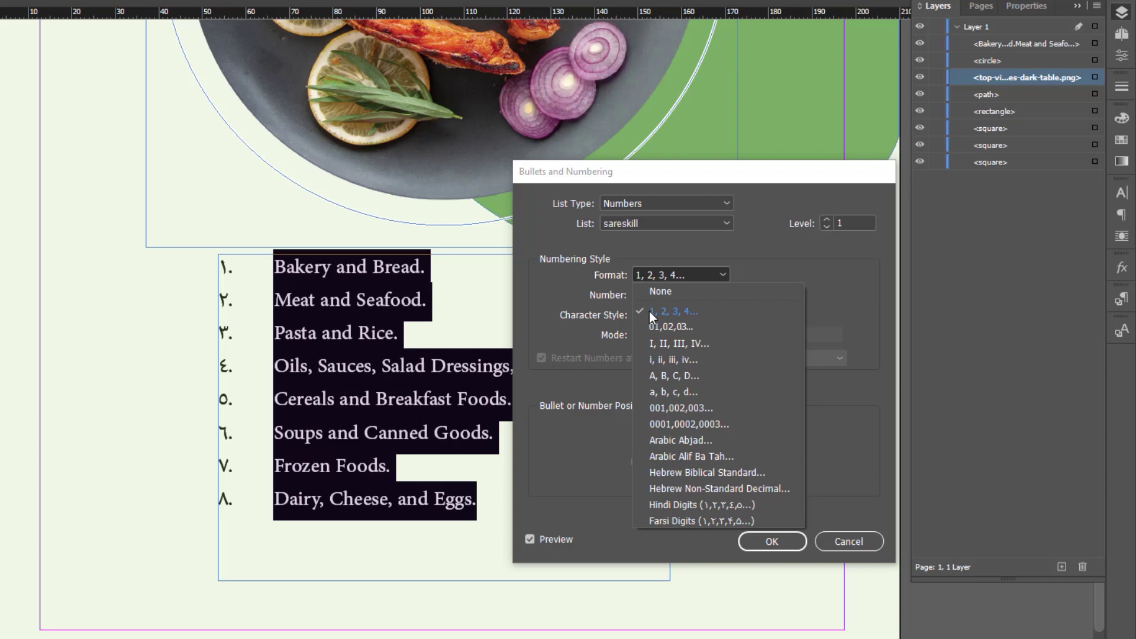
click(666, 327)
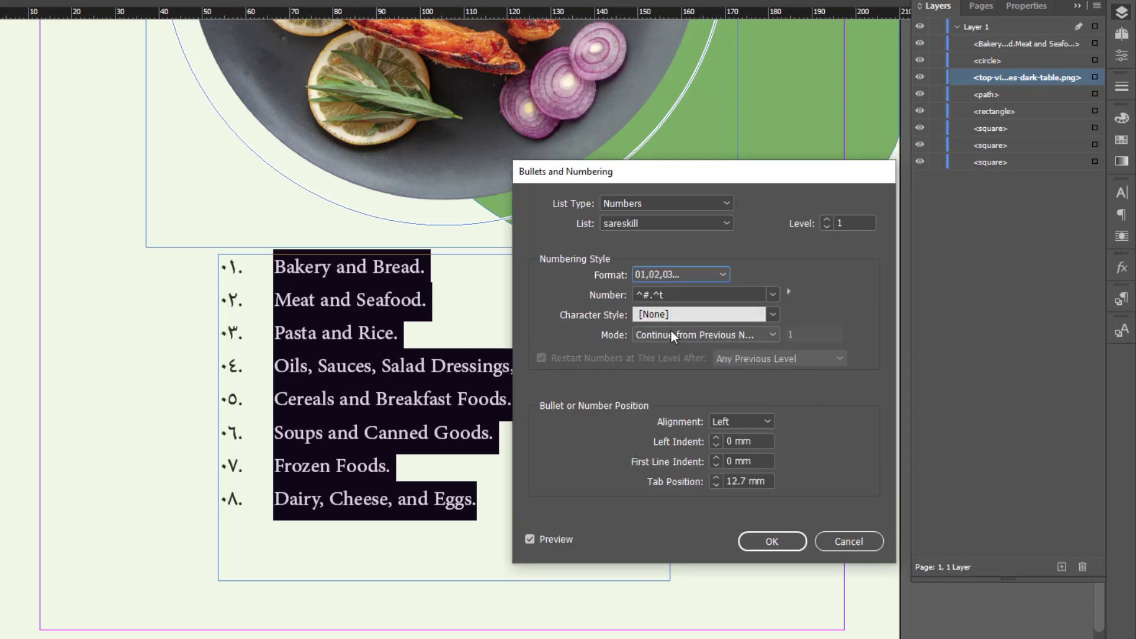
click(685, 277)
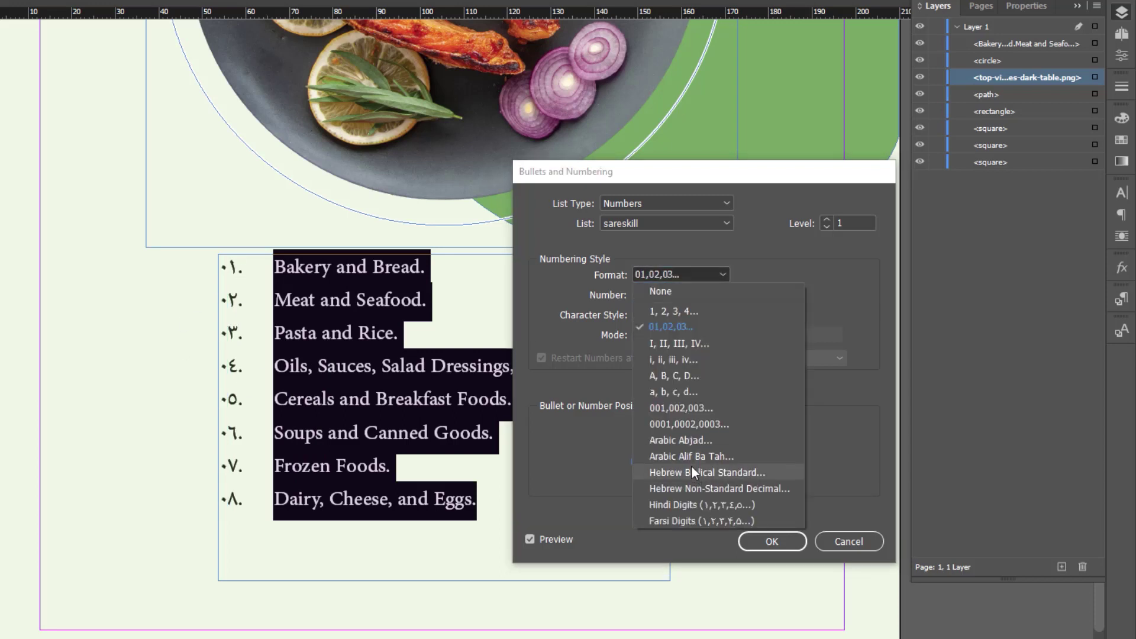
click(696, 408)
click(676, 269)
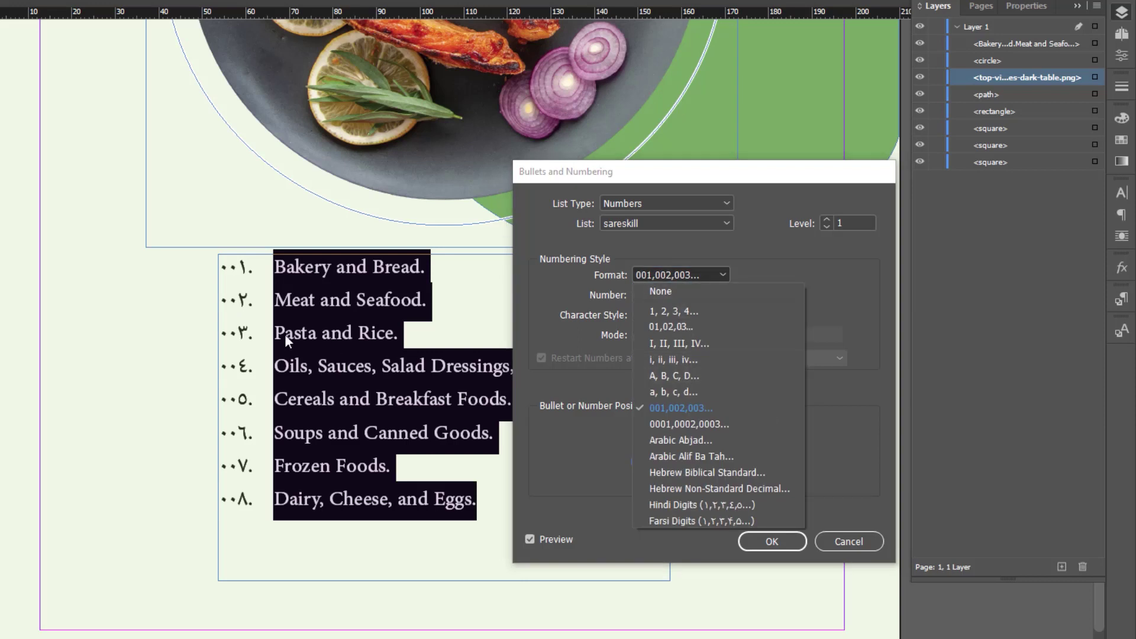
click(674, 343)
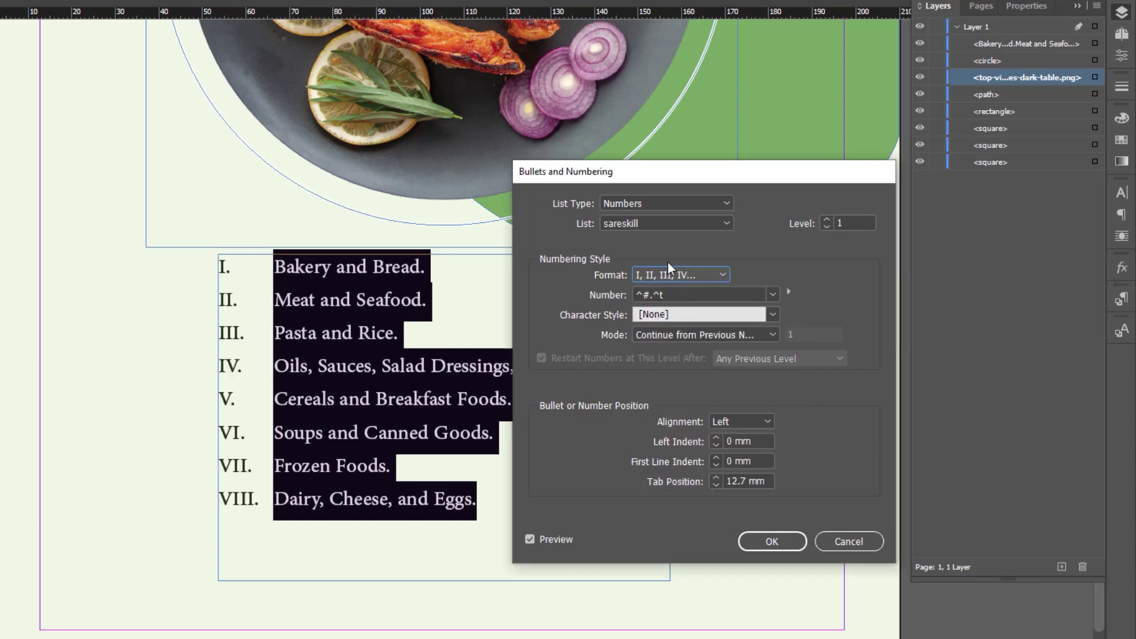
click(670, 274)
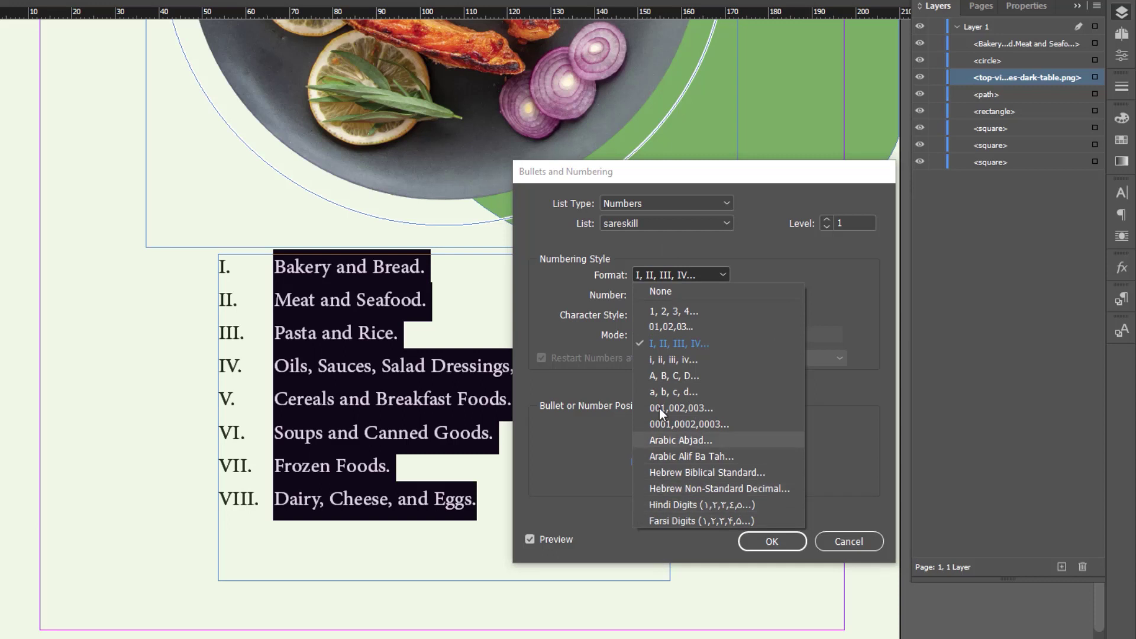
click(676, 392)
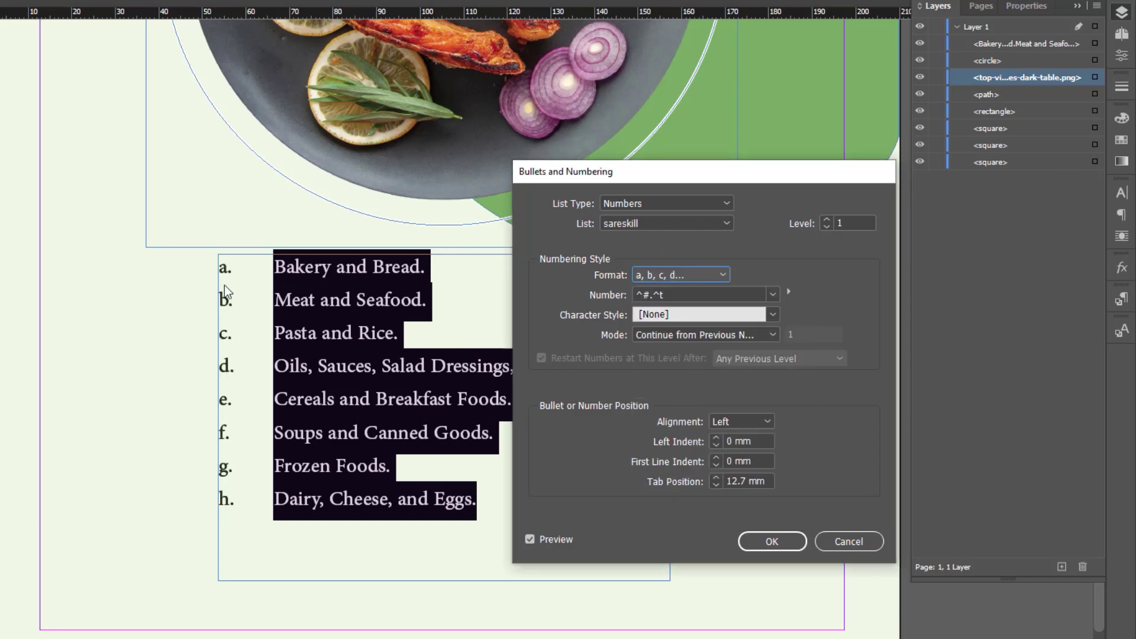
click(650, 273)
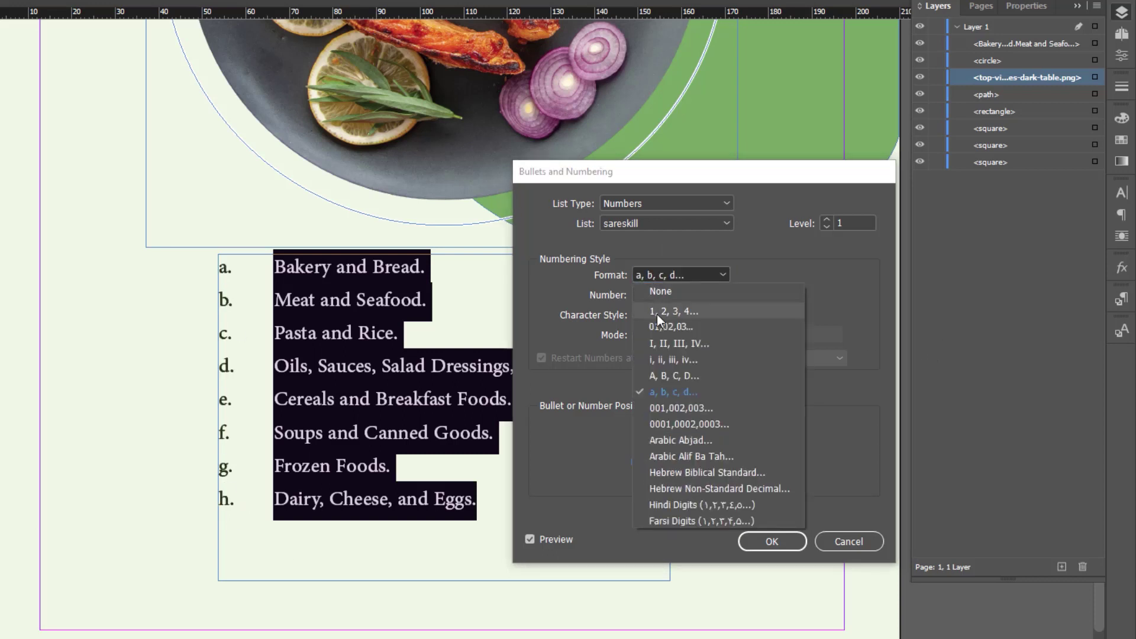
click(658, 313)
Preview Character Style 1 on the numbers, view the new character style options, and set the style back to [None].
click(733, 316)
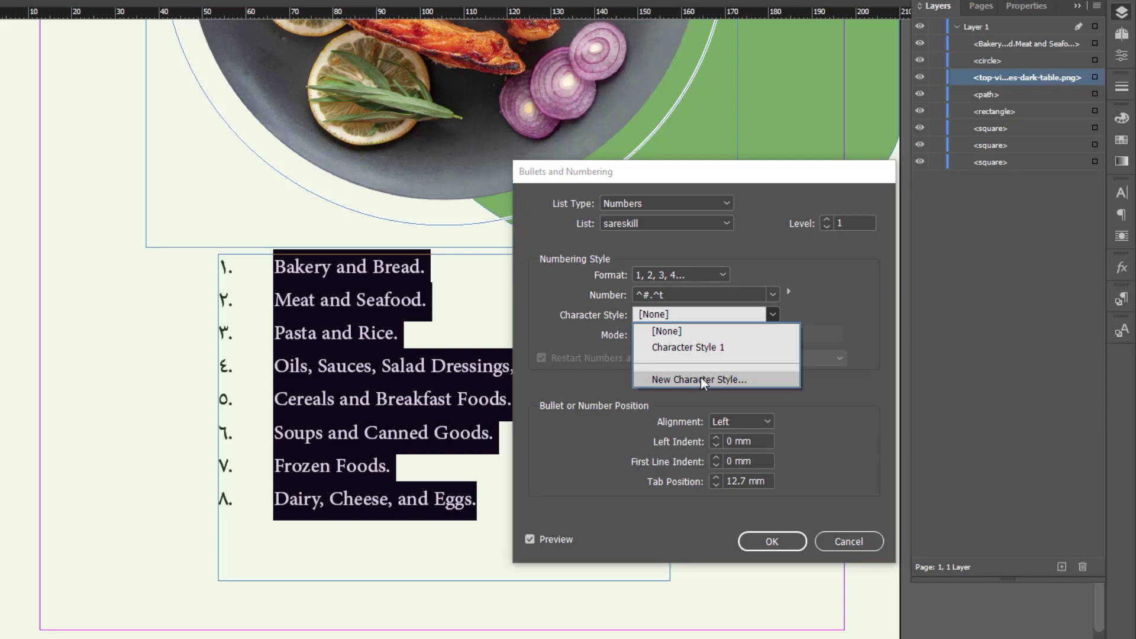
click(732, 349)
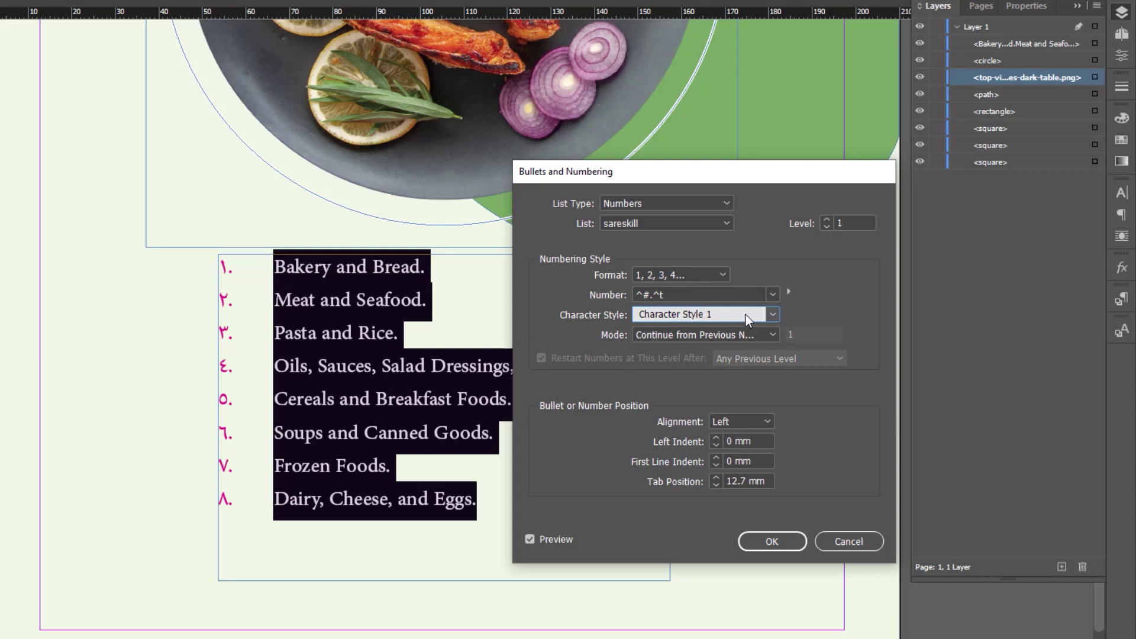
click(715, 314)
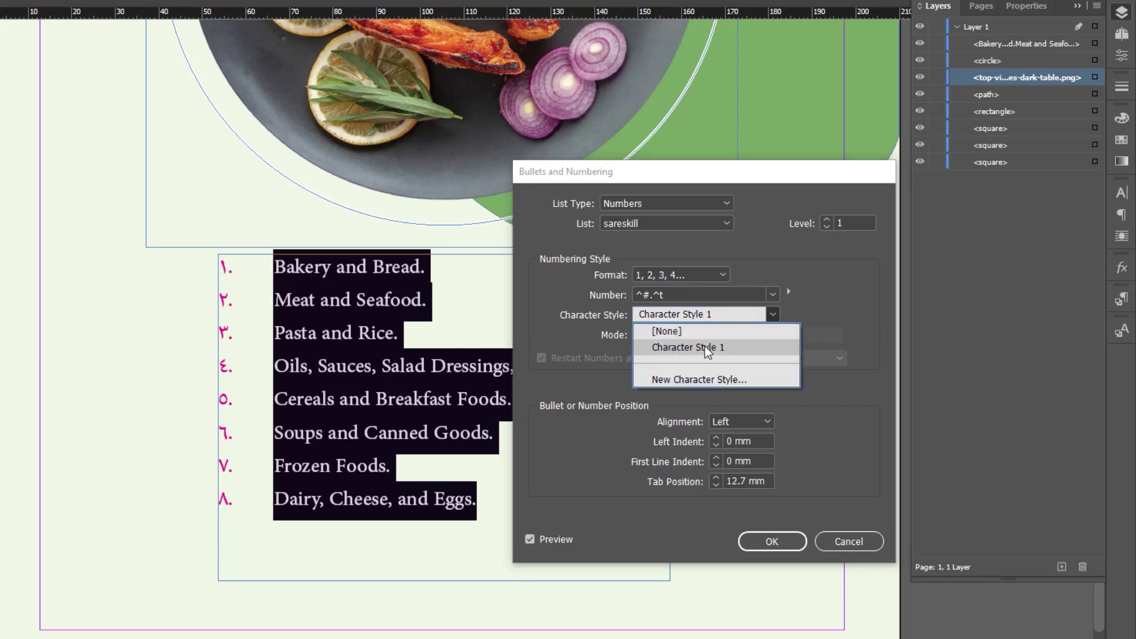
click(694, 378)
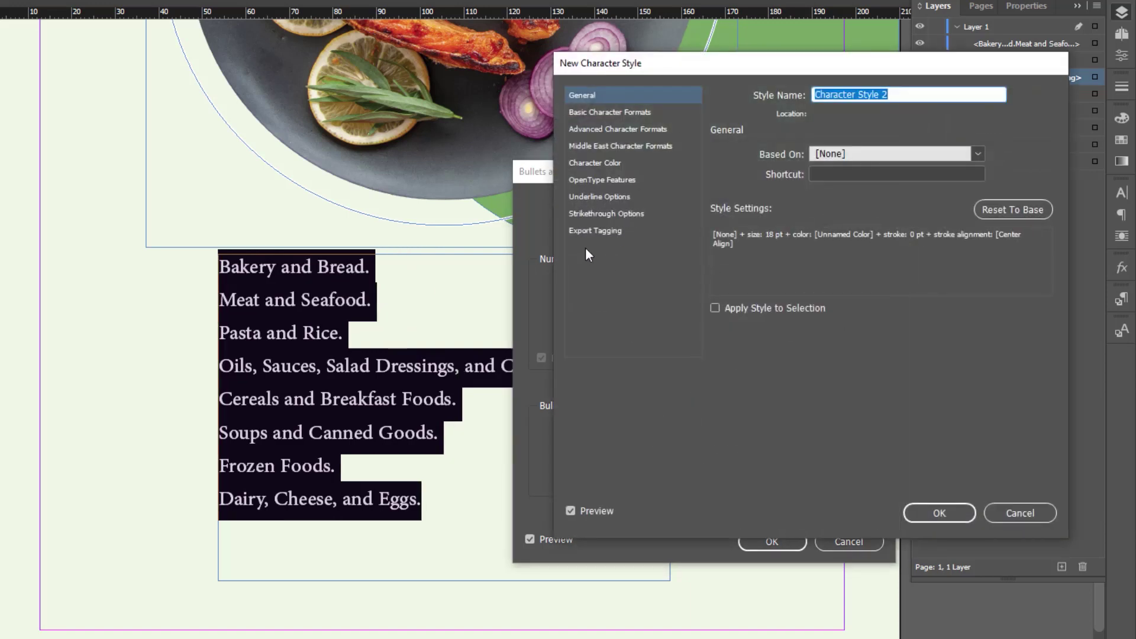
click(1010, 514)
click(693, 313)
click(680, 332)
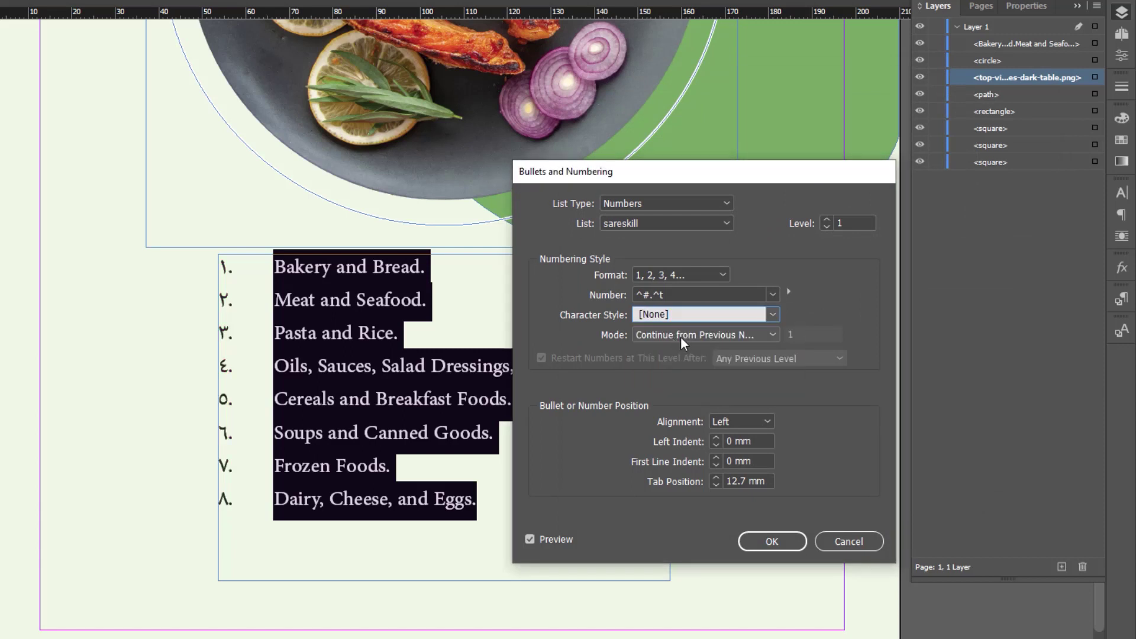
click(680, 336)
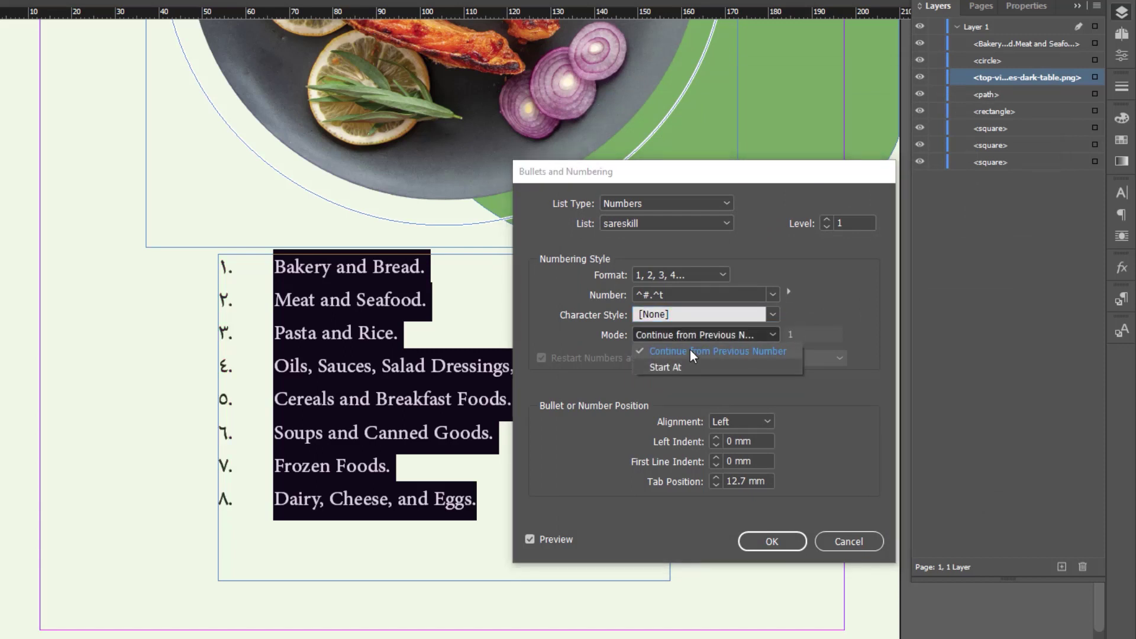
click(692, 350)
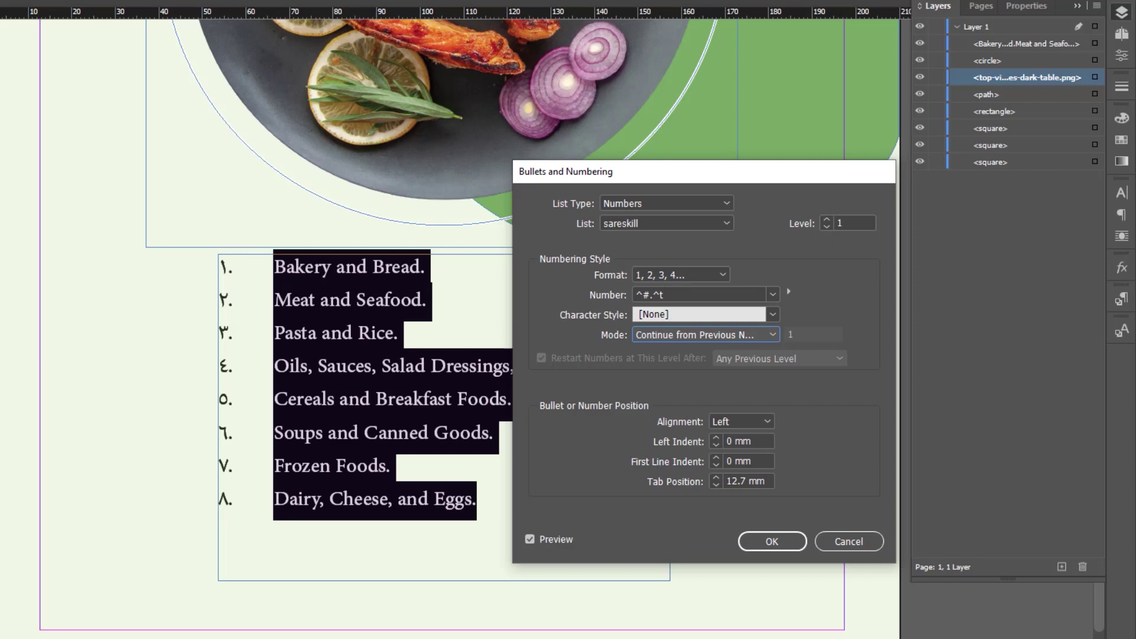
click(694, 316)
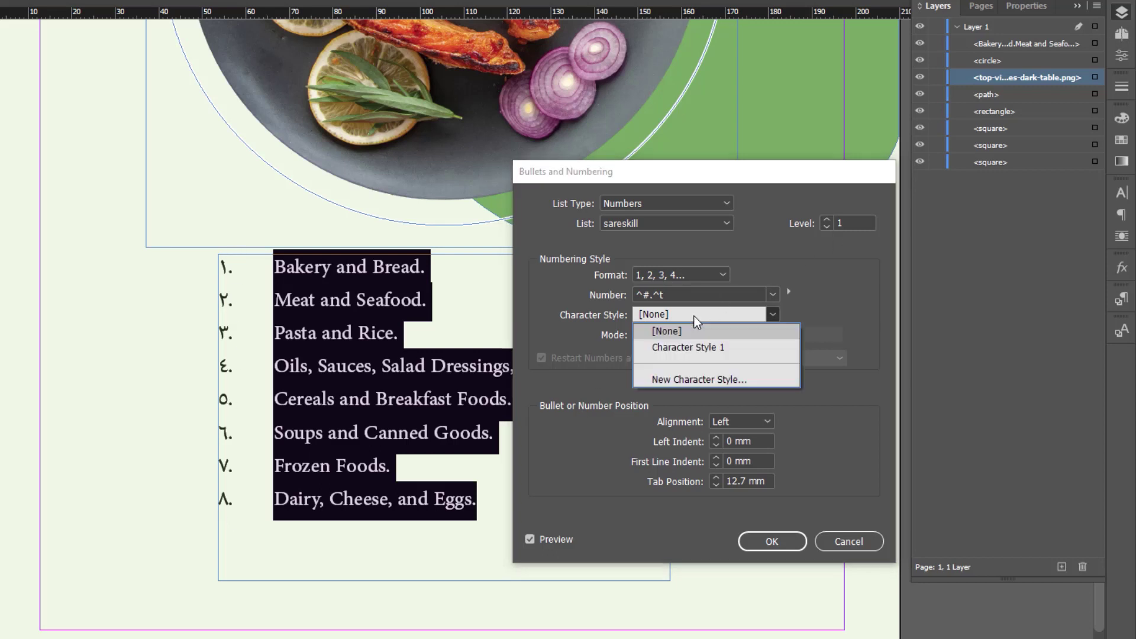
click(697, 330)
Set the numbering mode to Start At with 3 as the starting number, keeping the character style at [None].
click(697, 335)
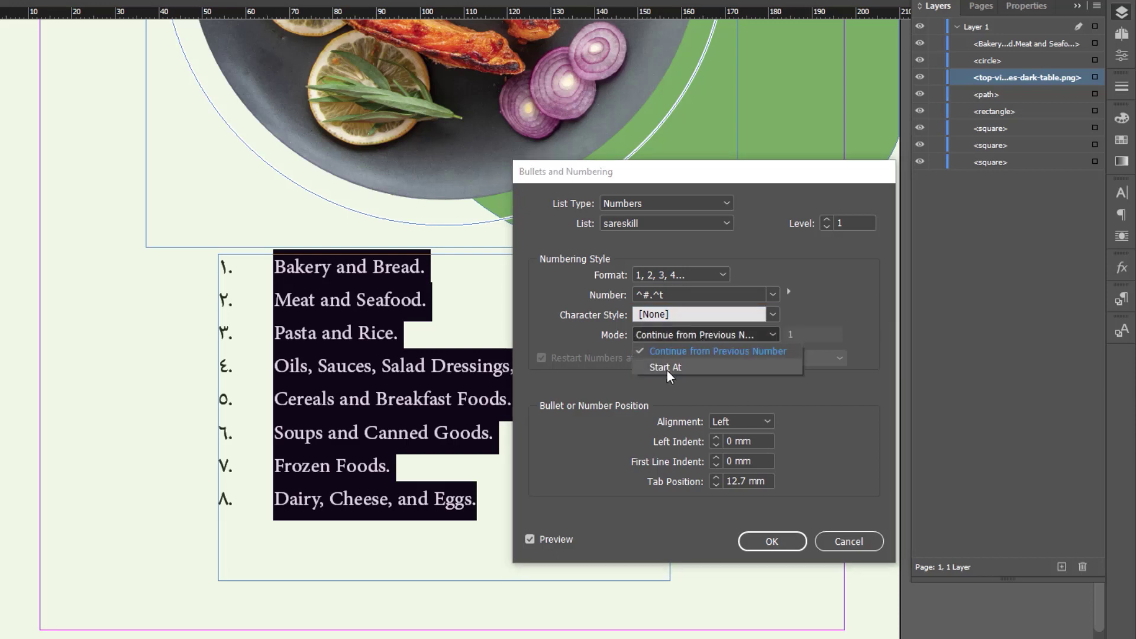
click(666, 370)
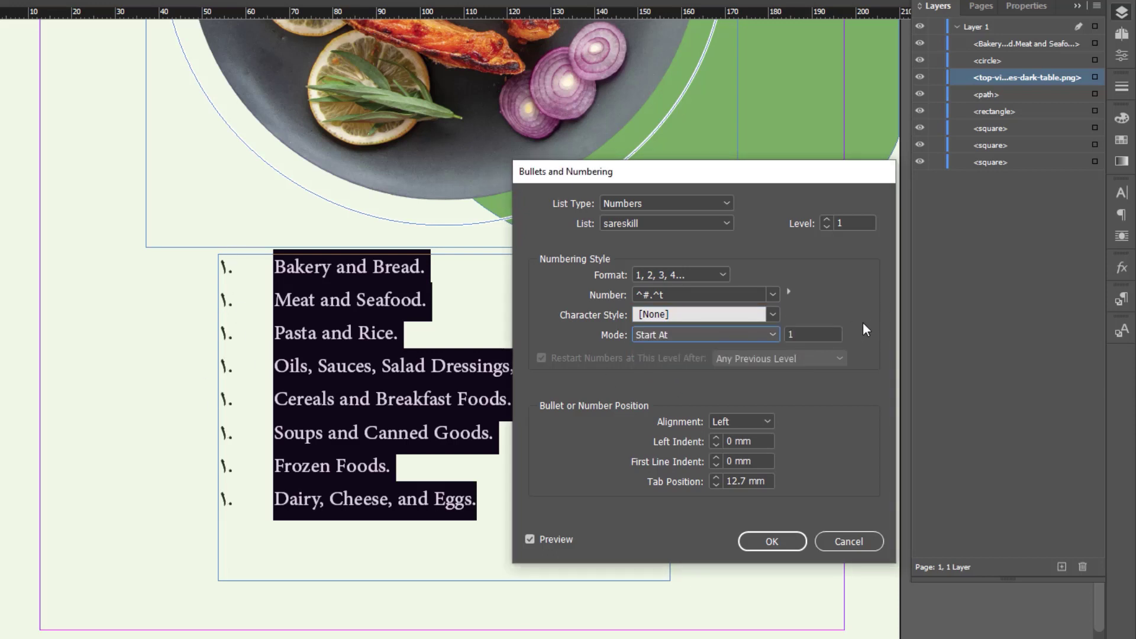
double_click(811, 334)
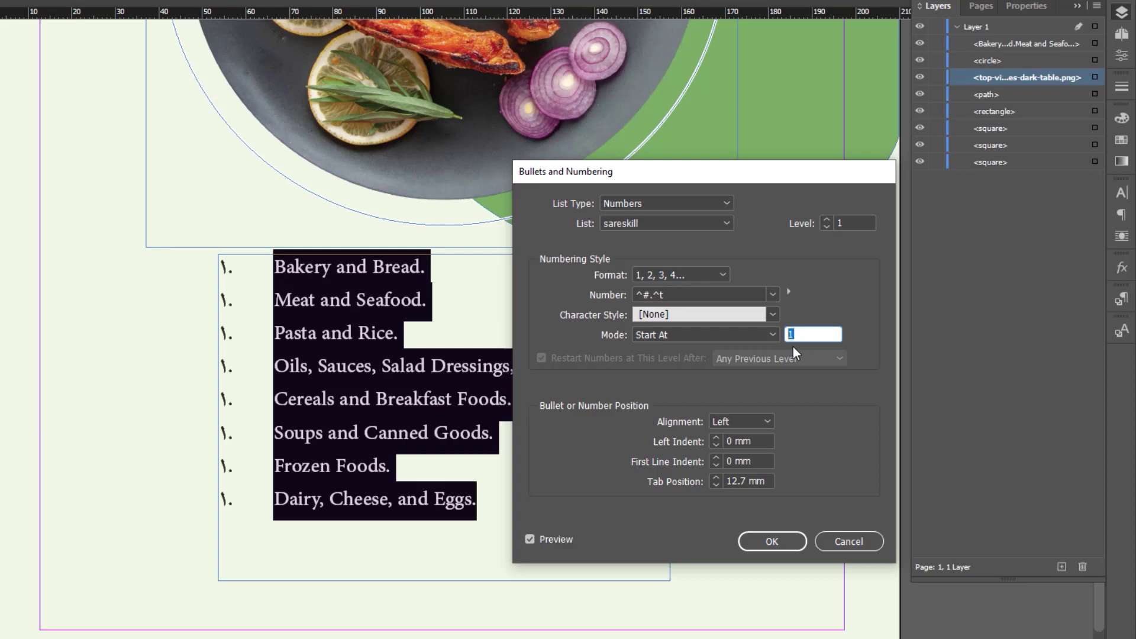
text(3)
click(713, 316)
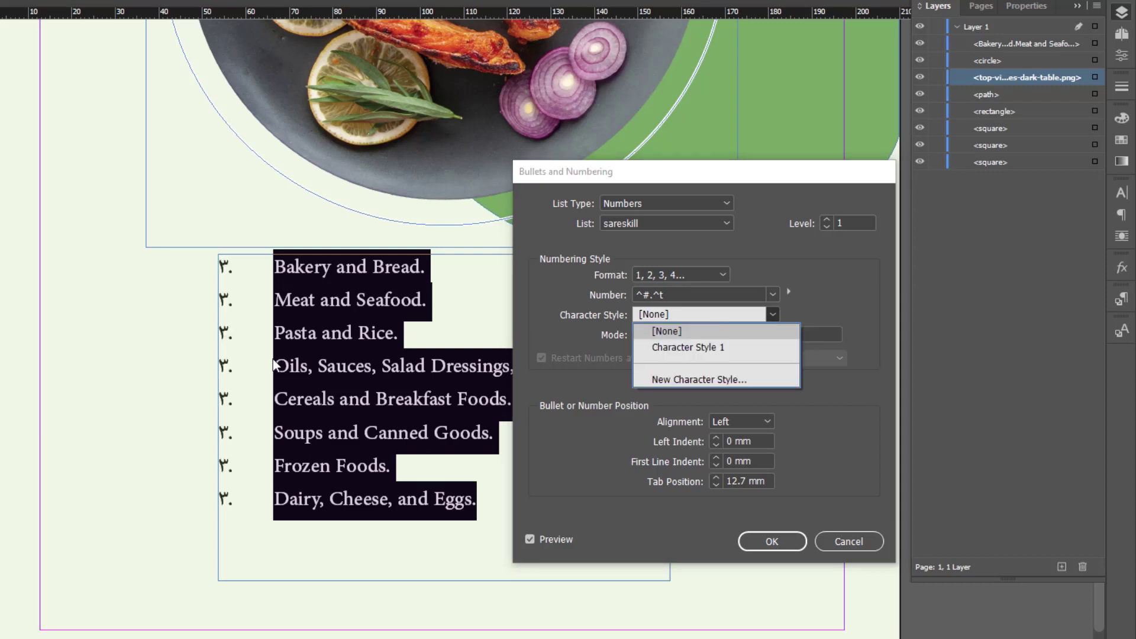
click(828, 361)
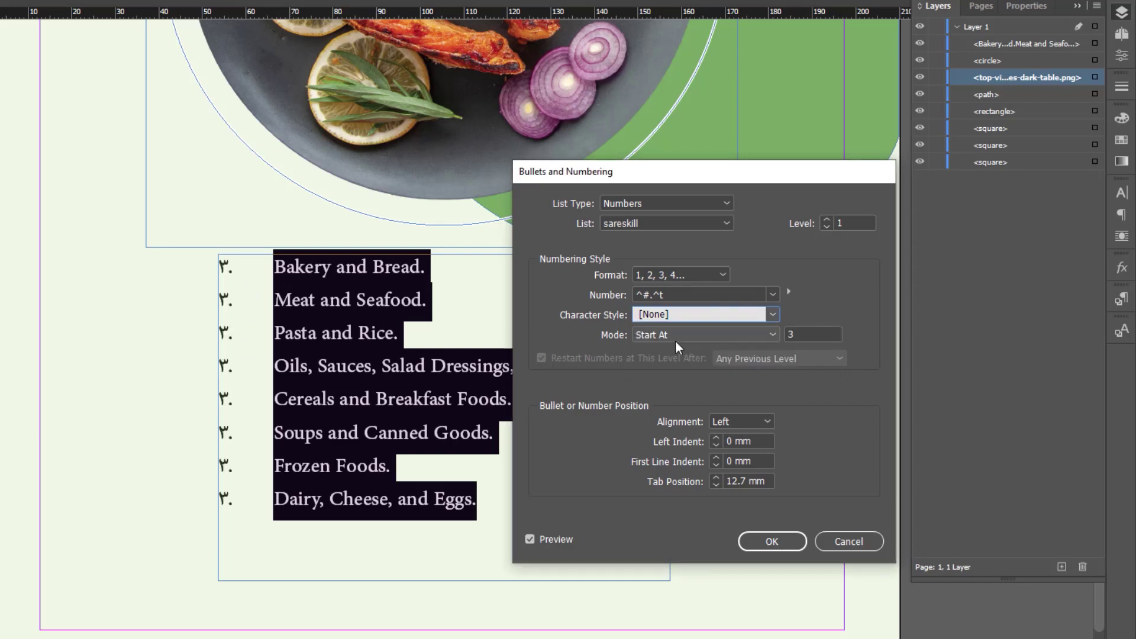
Try a starting number of 5 for the list and switch the numbering mode to Continue from Previous Number.
double_click(807, 340)
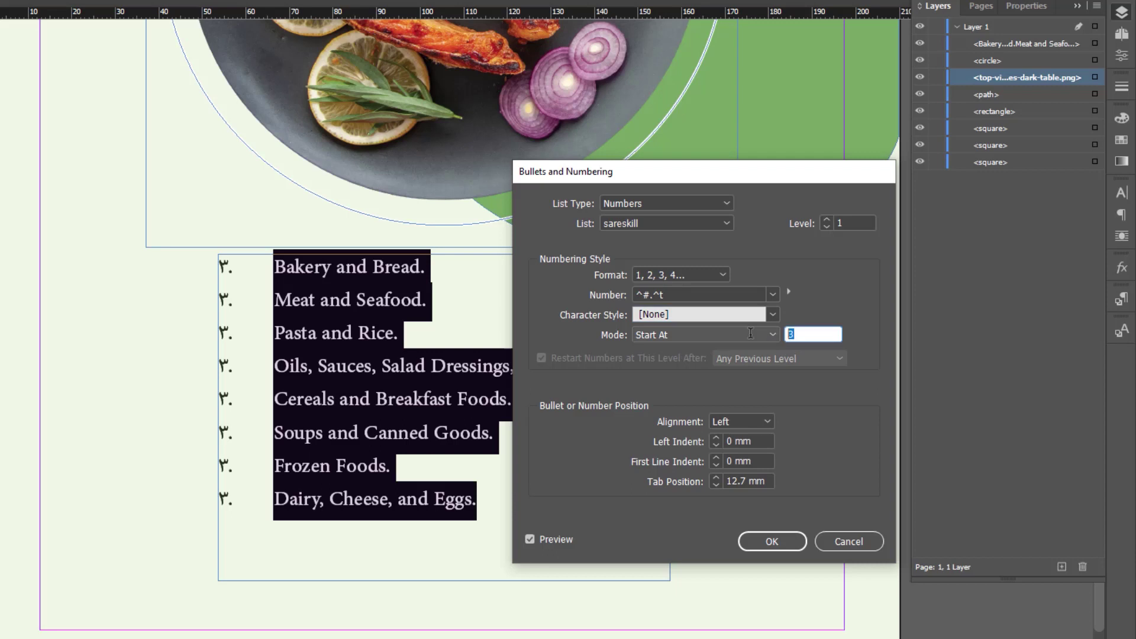
click(717, 343)
click(178, 297)
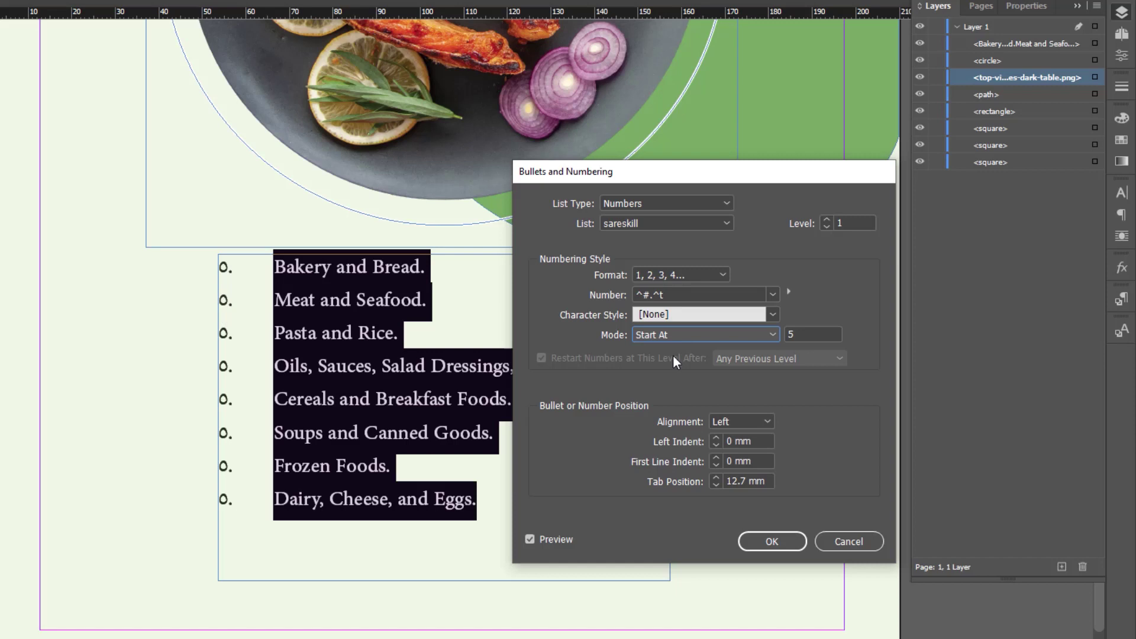
click(687, 335)
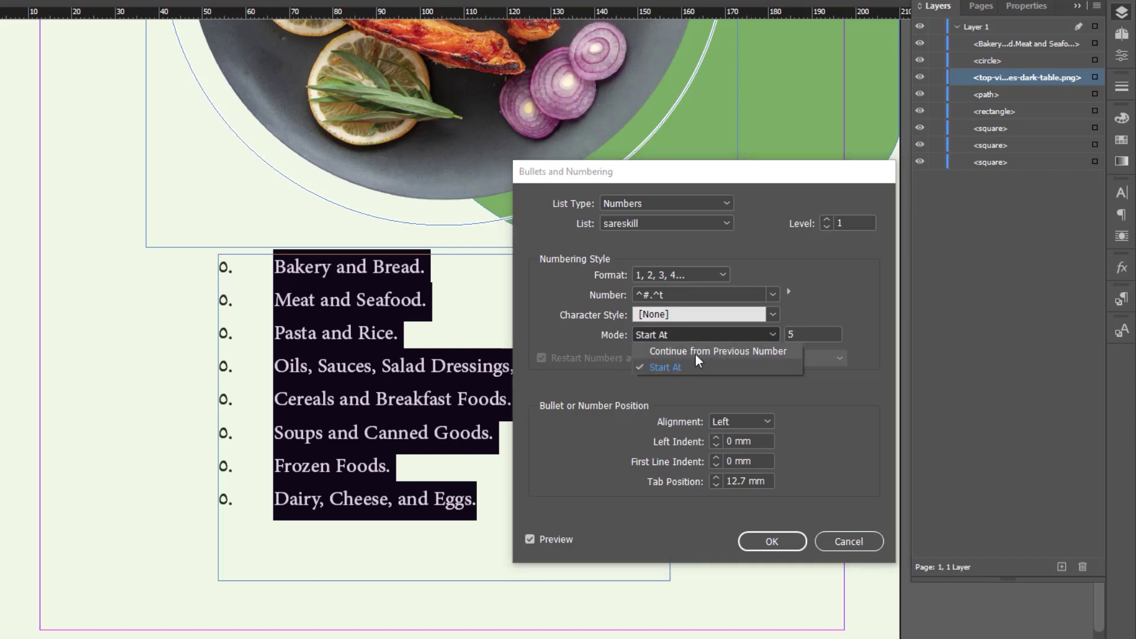
click(745, 351)
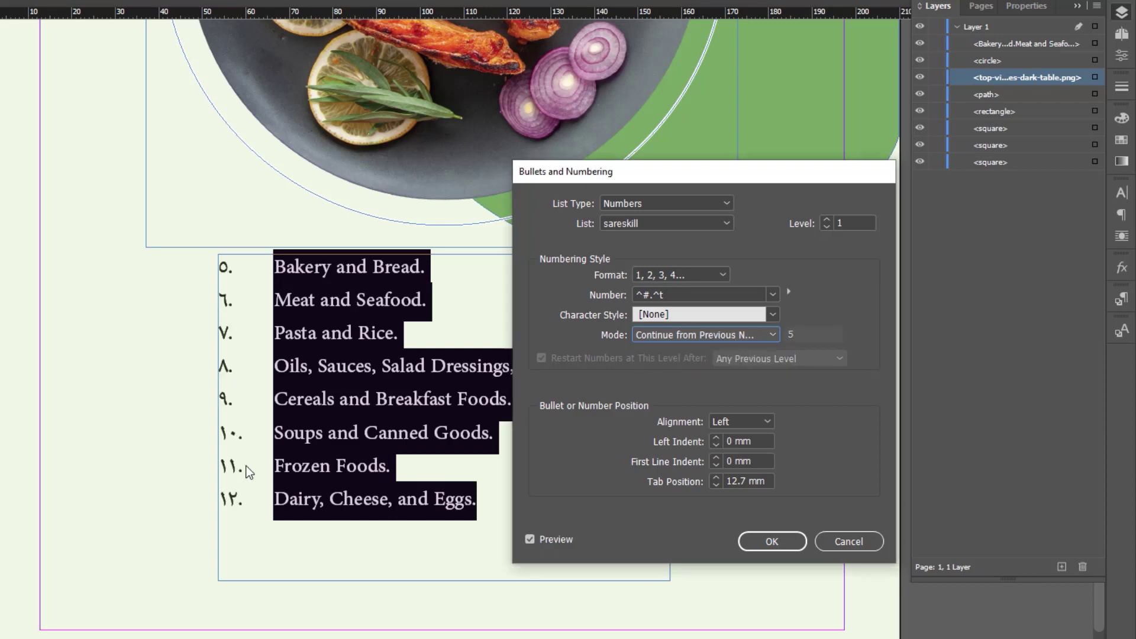
Set the list to start at 10, and switch the numbering mode to Continue from Previous Number.
click(767, 342)
click(688, 370)
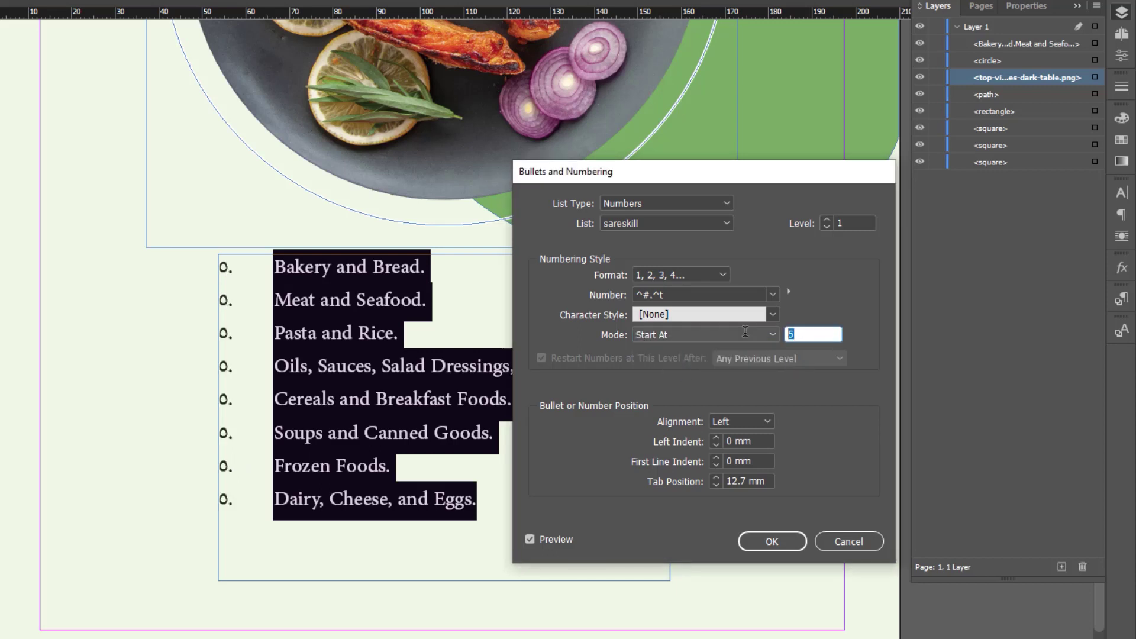
text(10)
click(745, 332)
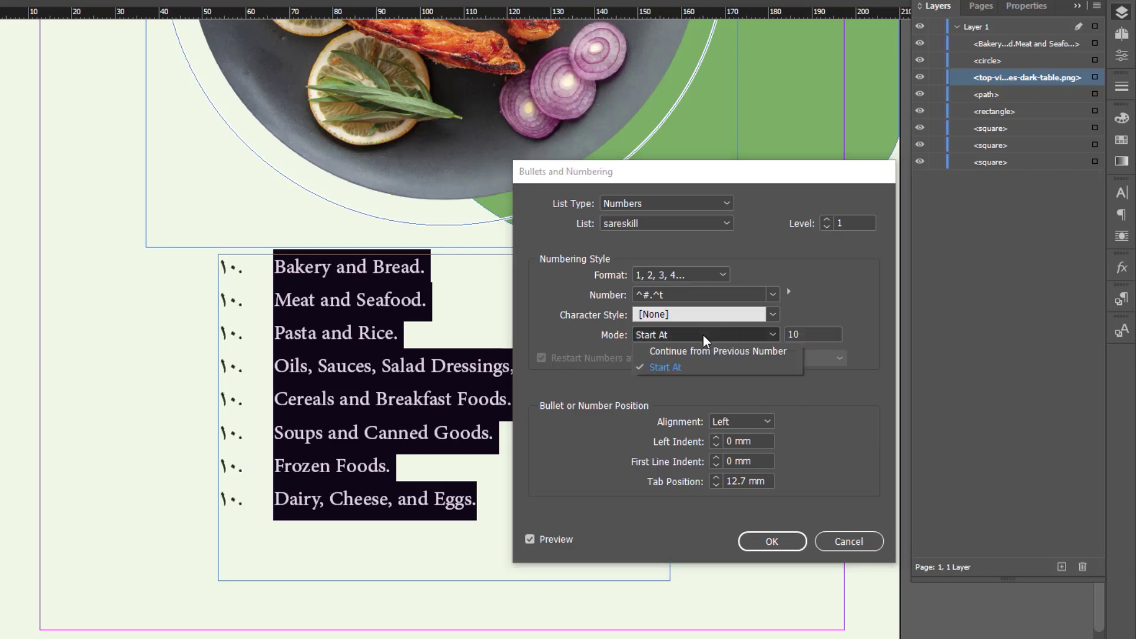
click(676, 357)
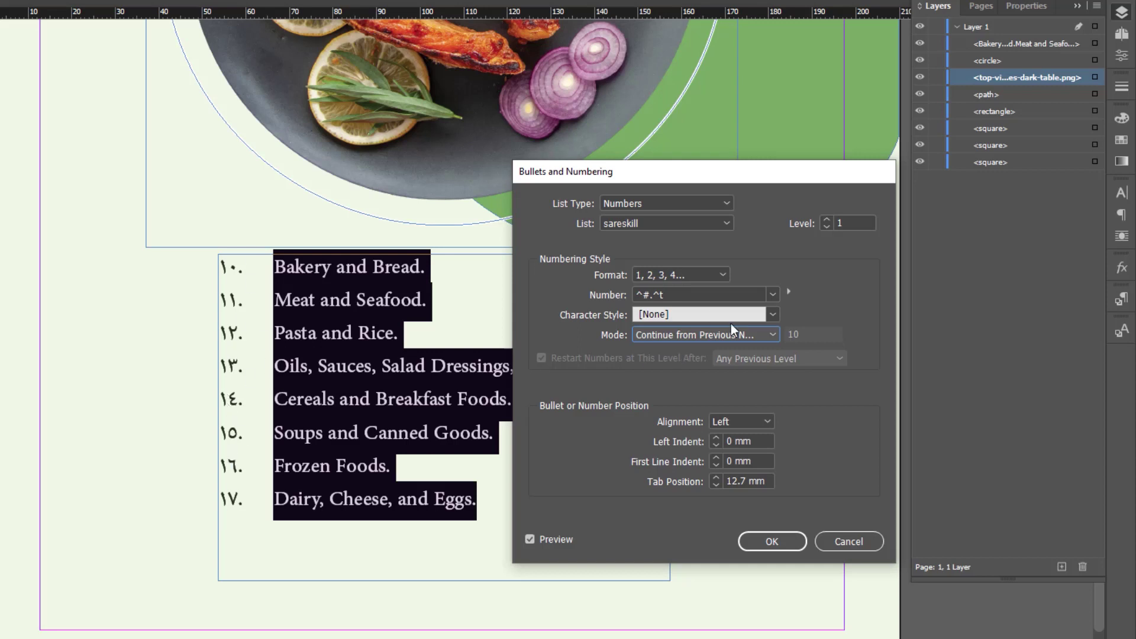
Change the list type of all eight food items to Bullets and apply it.
click(659, 204)
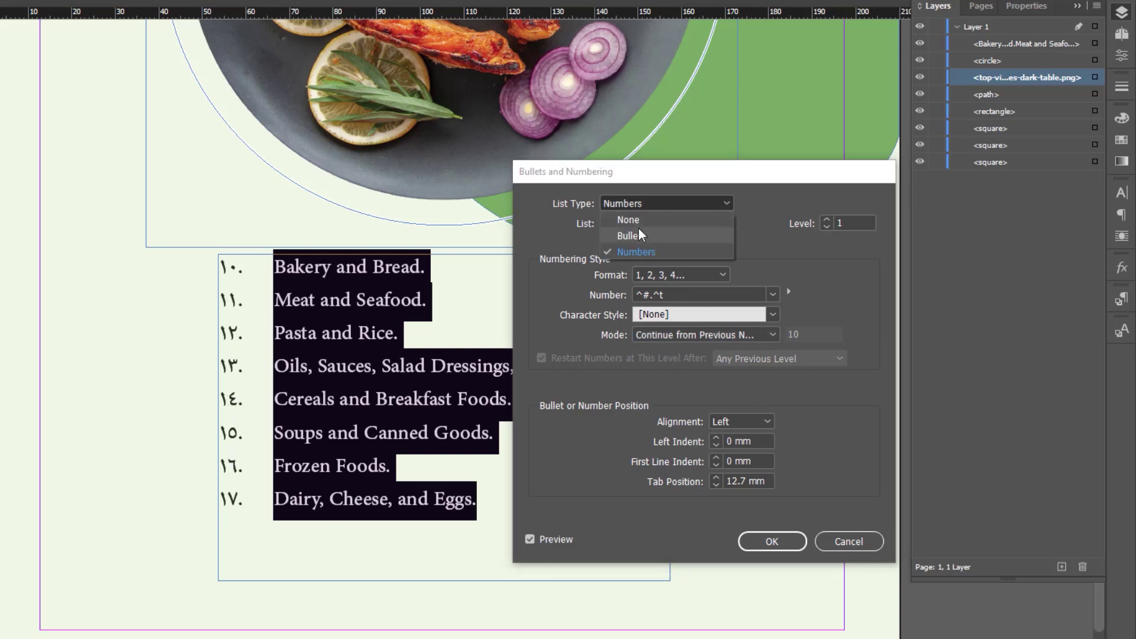
click(637, 237)
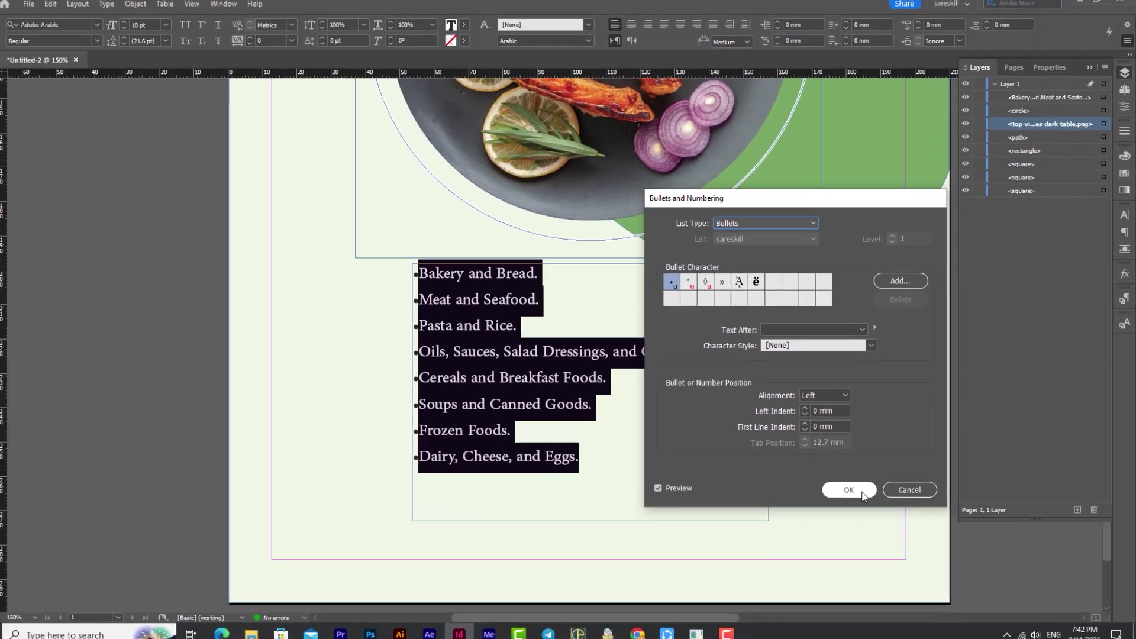
click(771, 541)
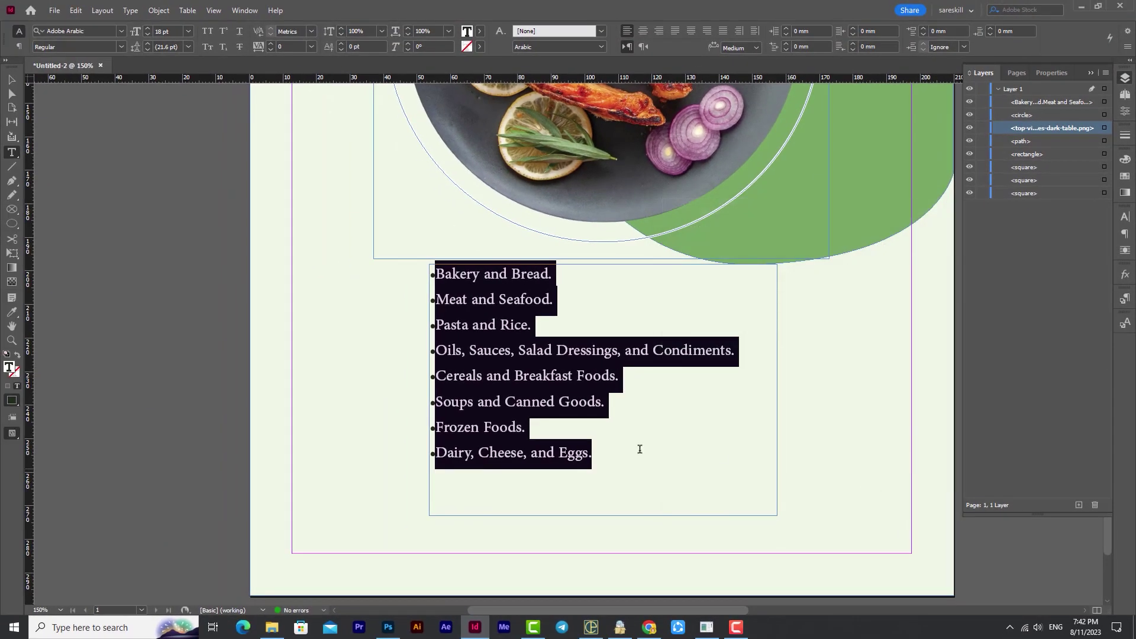
Try the Numbers list type on only the "Cereals and Breakfast Foods." paragraph.
click(12, 79)
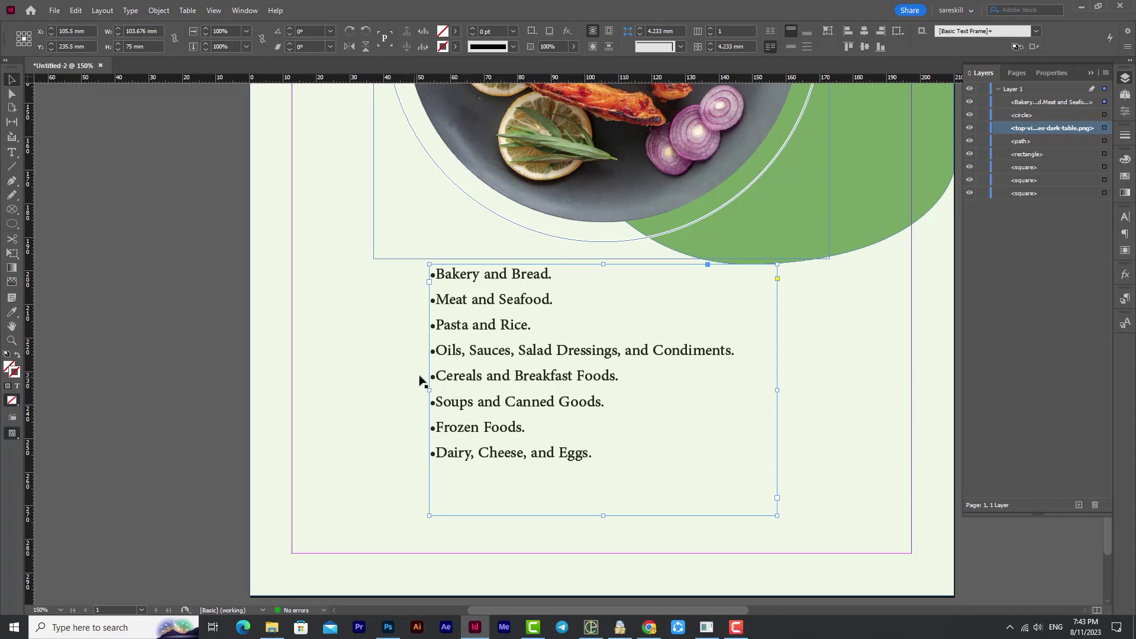
double_click(459, 379)
click(472, 376)
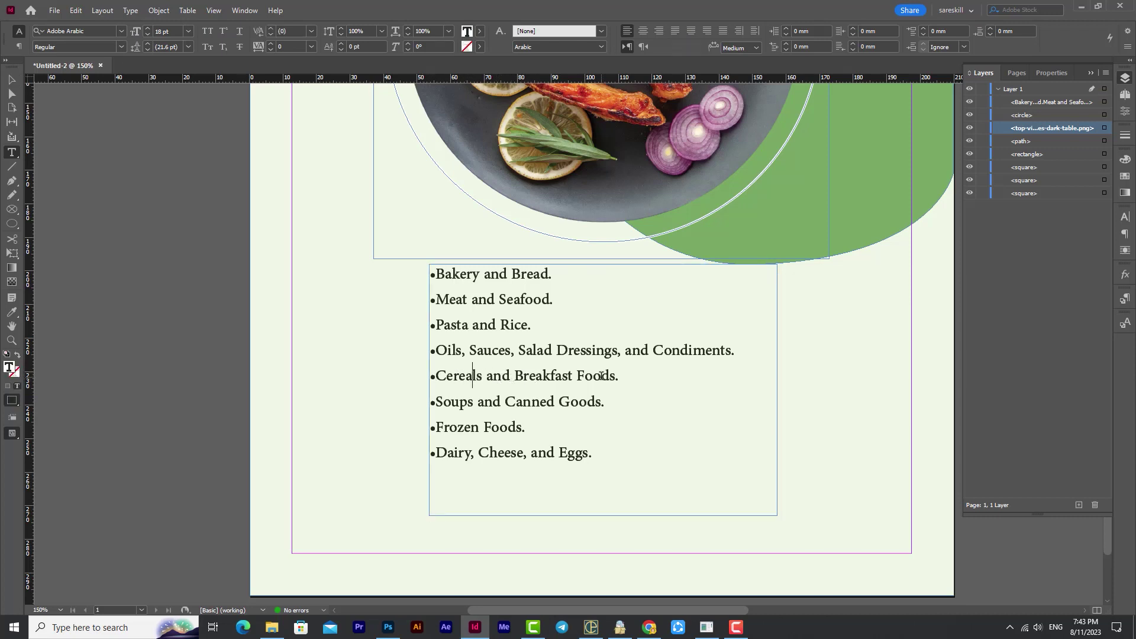
click(492, 376)
triple_click(502, 376)
click(491, 376)
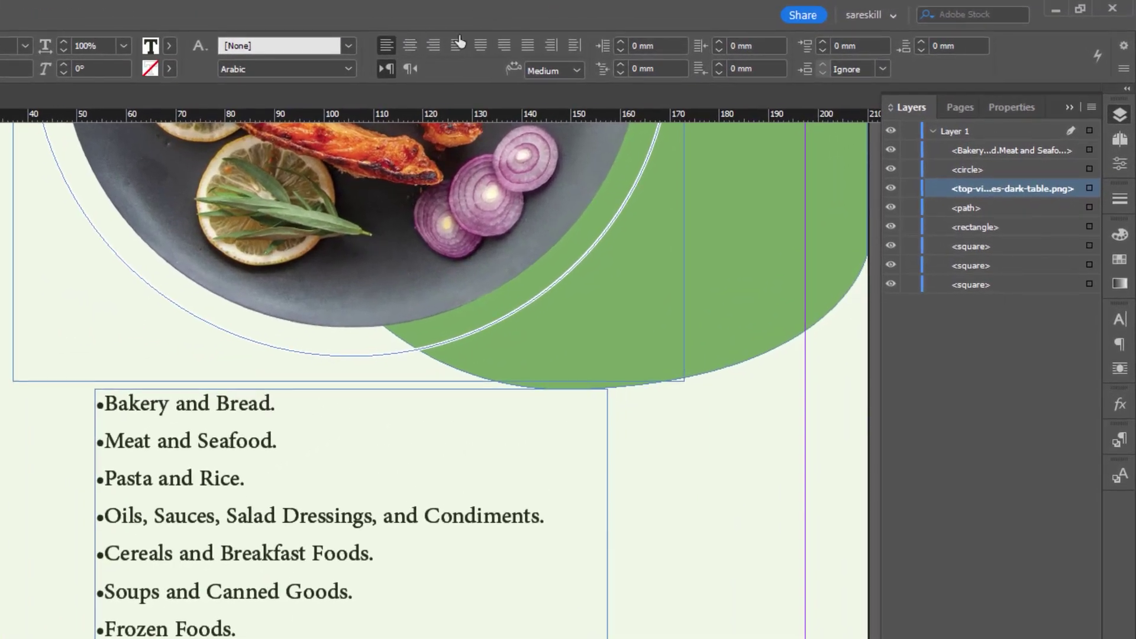
click(1123, 69)
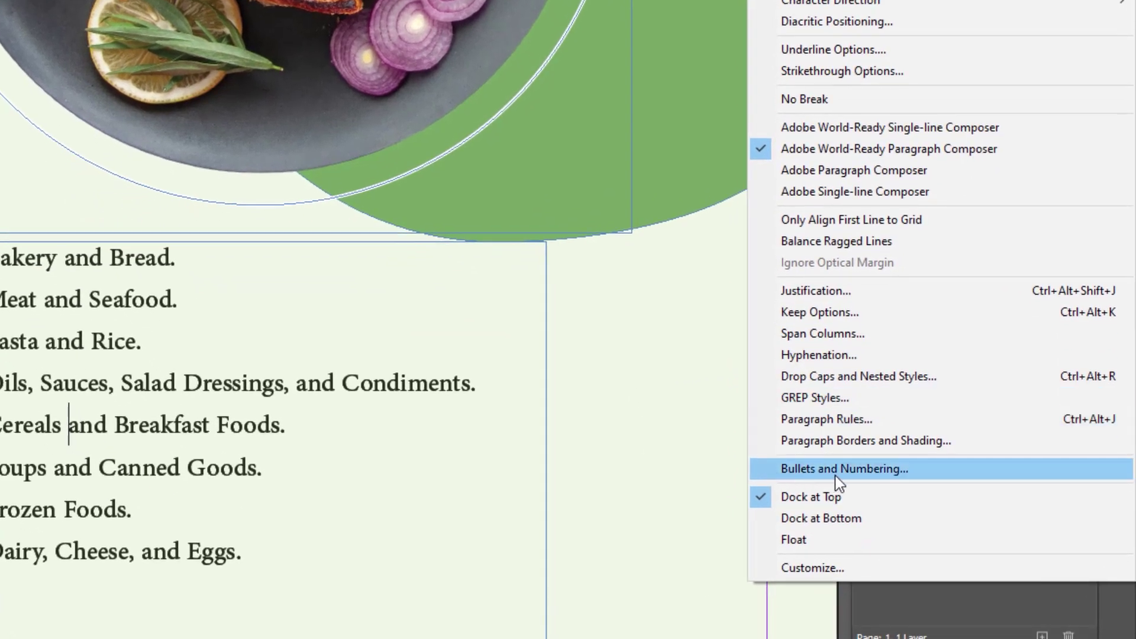
click(875, 592)
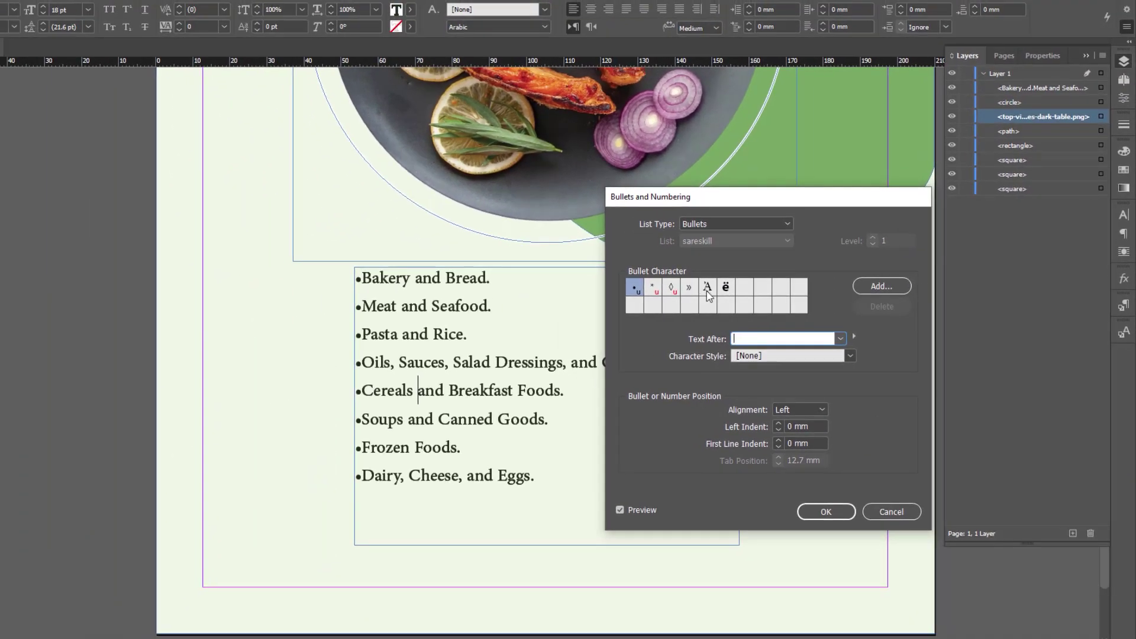
click(715, 225)
click(712, 263)
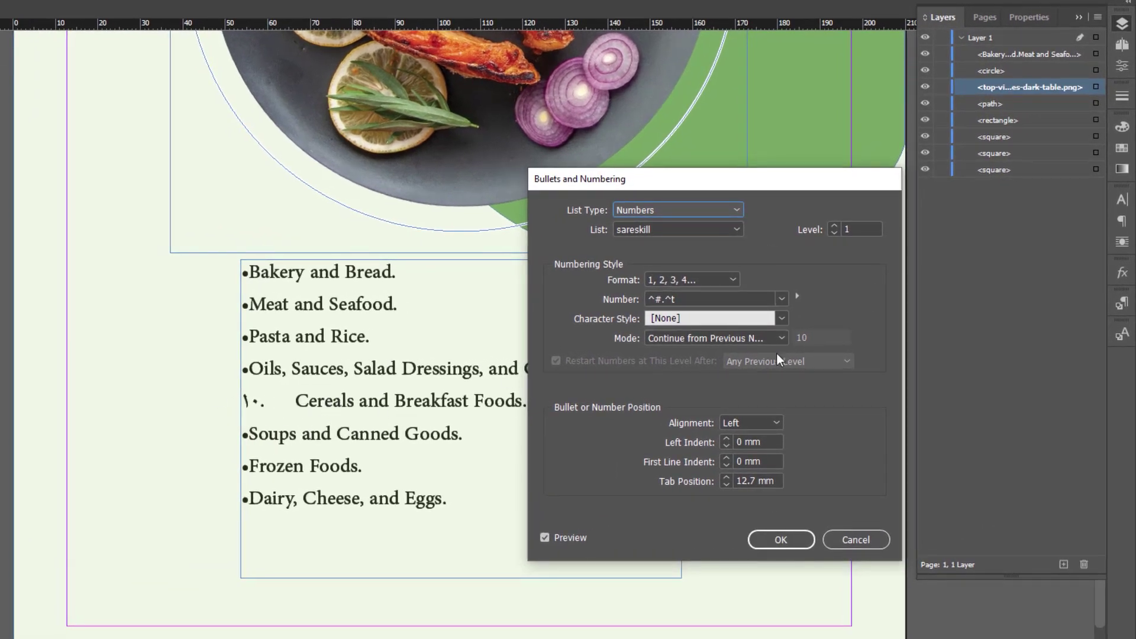
Try a starting number of 1 for the cereals item, with the mode returned to Continue from Previous Number, and apply it.
click(762, 339)
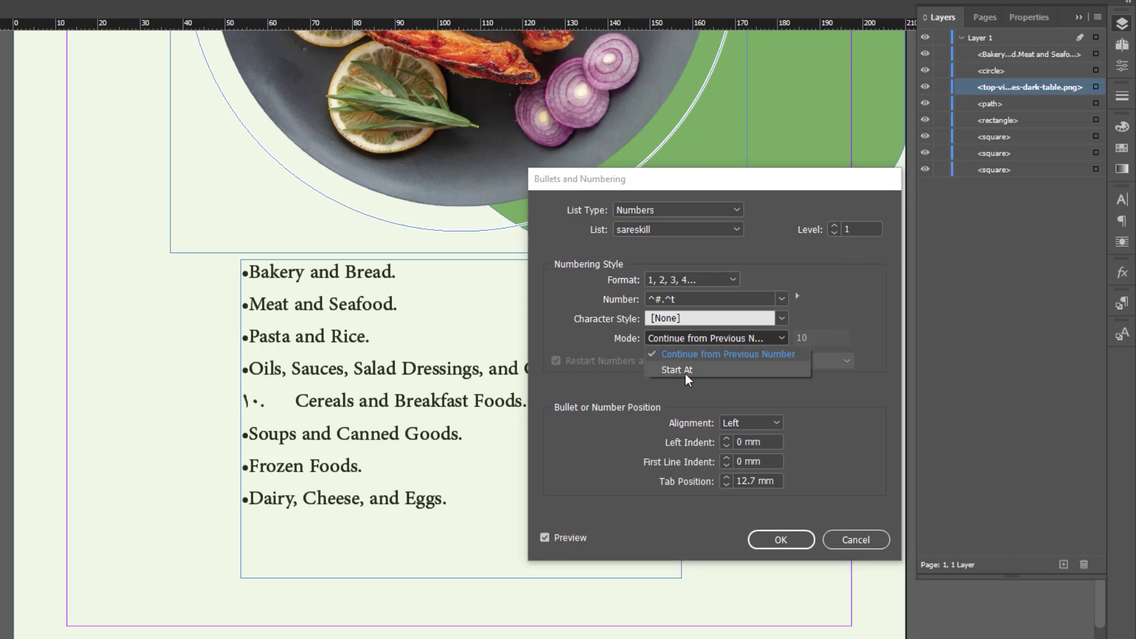
click(685, 371)
text(1)
click(715, 338)
click(684, 352)
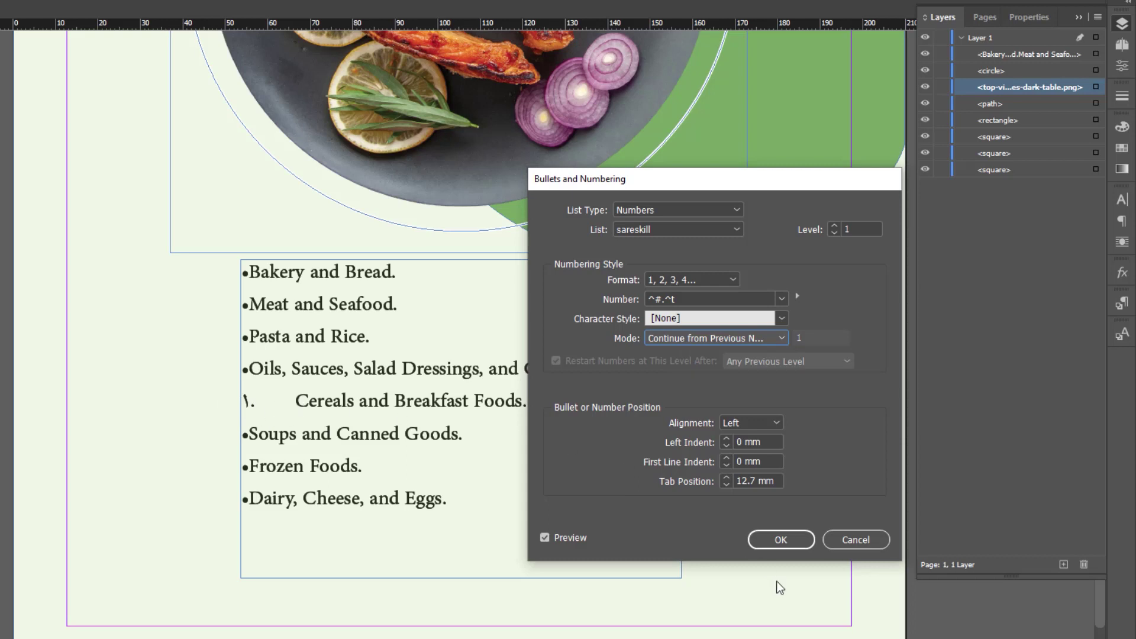
click(779, 540)
click(341, 408)
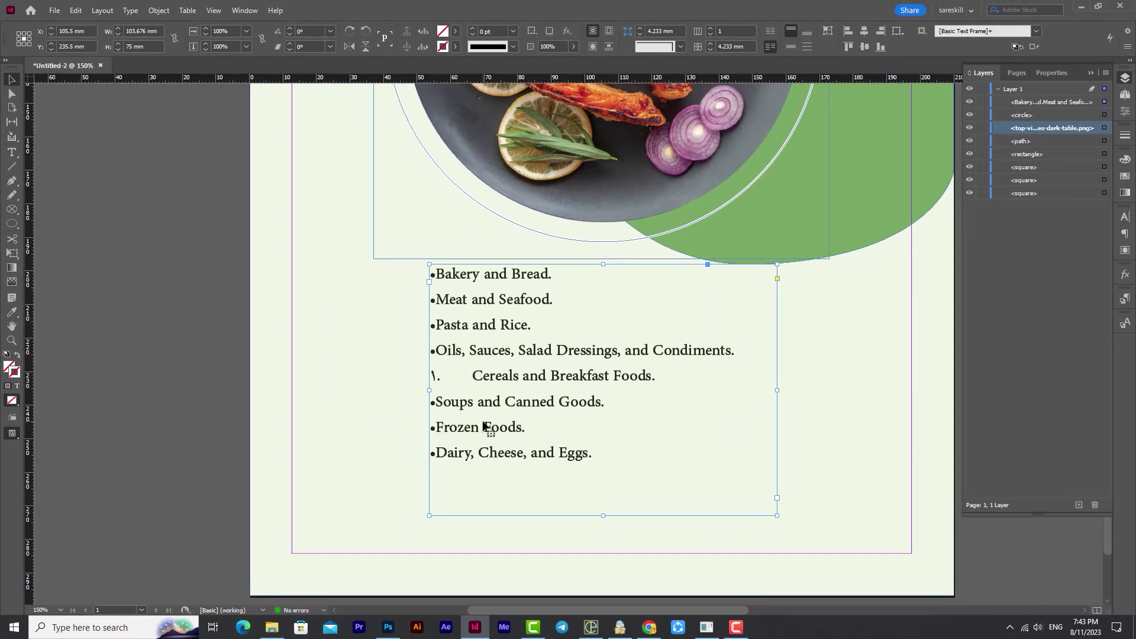
Convert the last three items, from "Soups and Canned Goods." to "Dairy, Cheese, and Eggs.", to the Numbers list type.
key(ctrl+shift+a)
key(t)
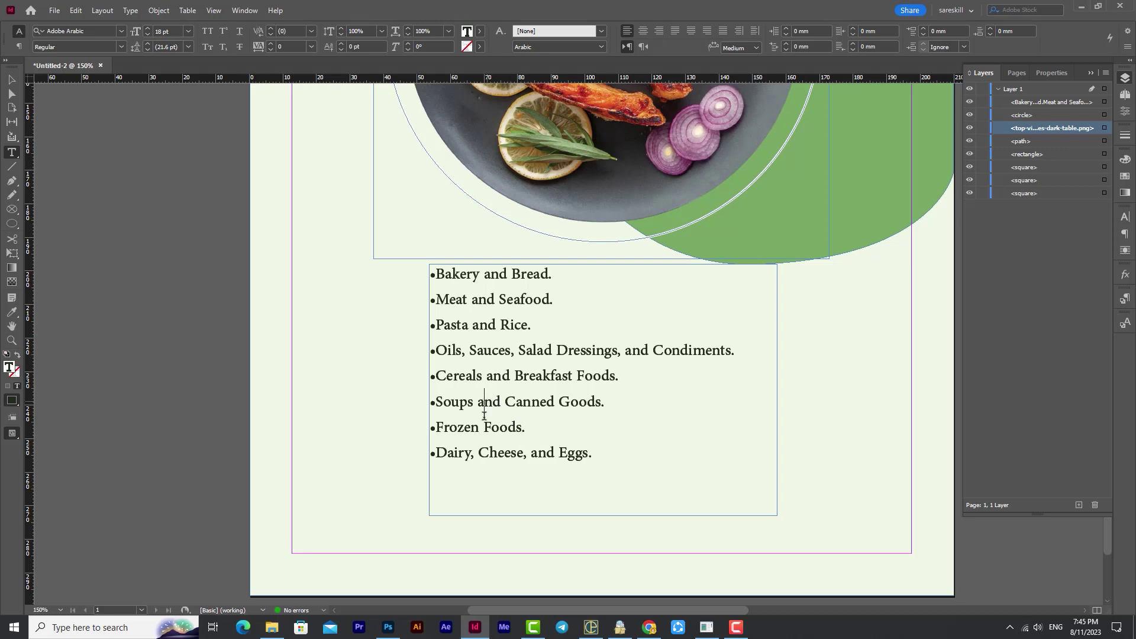
drag(578, 450, 433, 401)
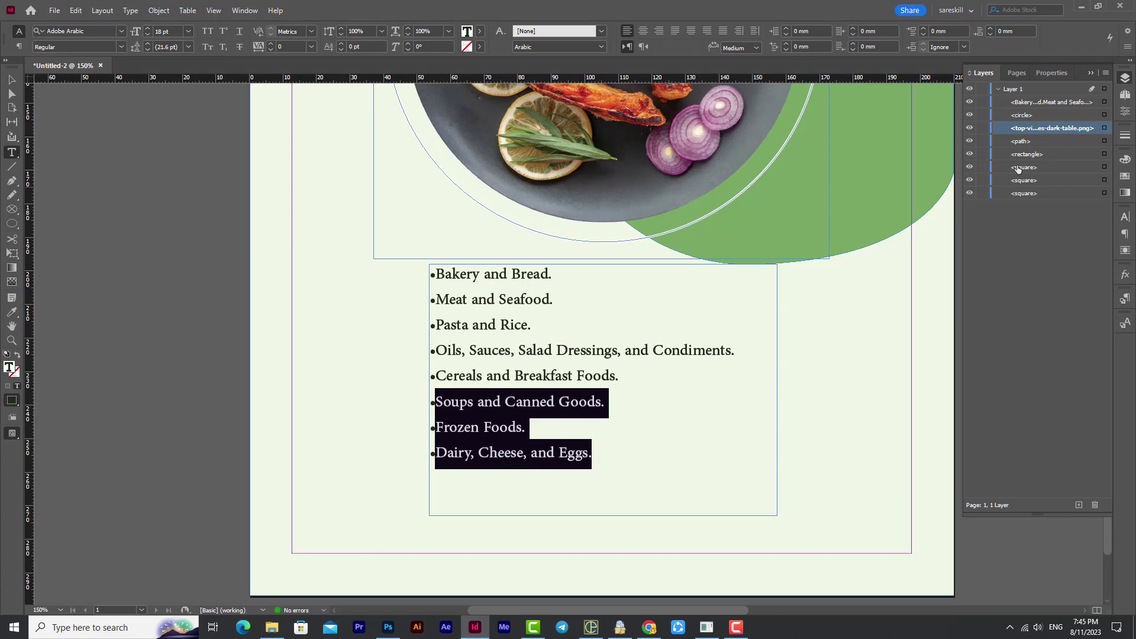
click(1115, 51)
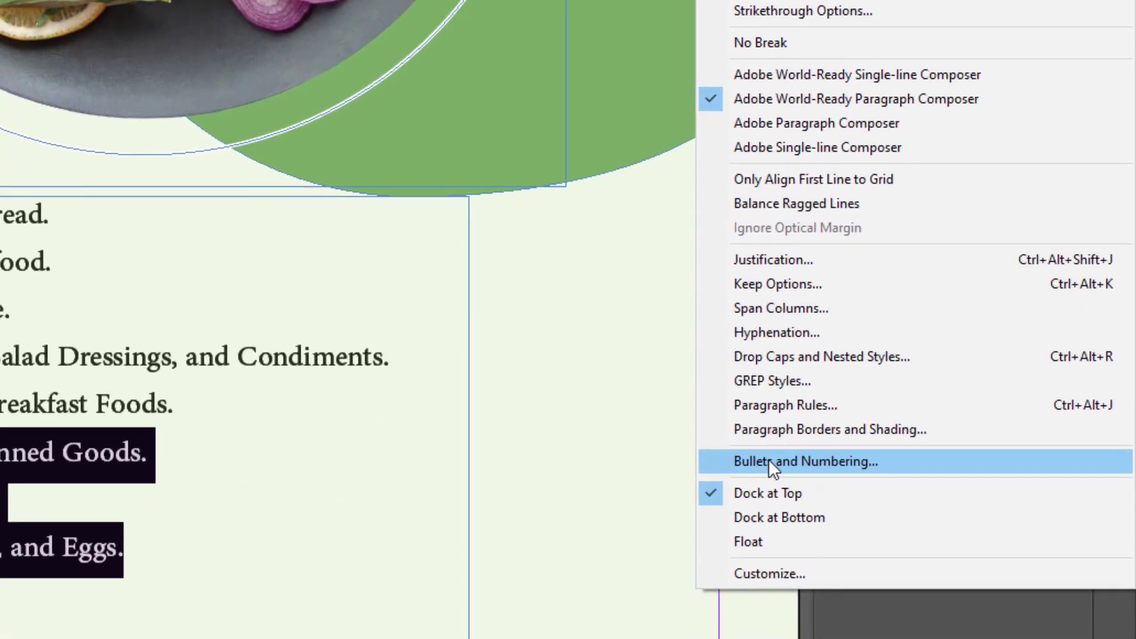
click(937, 407)
click(494, 131)
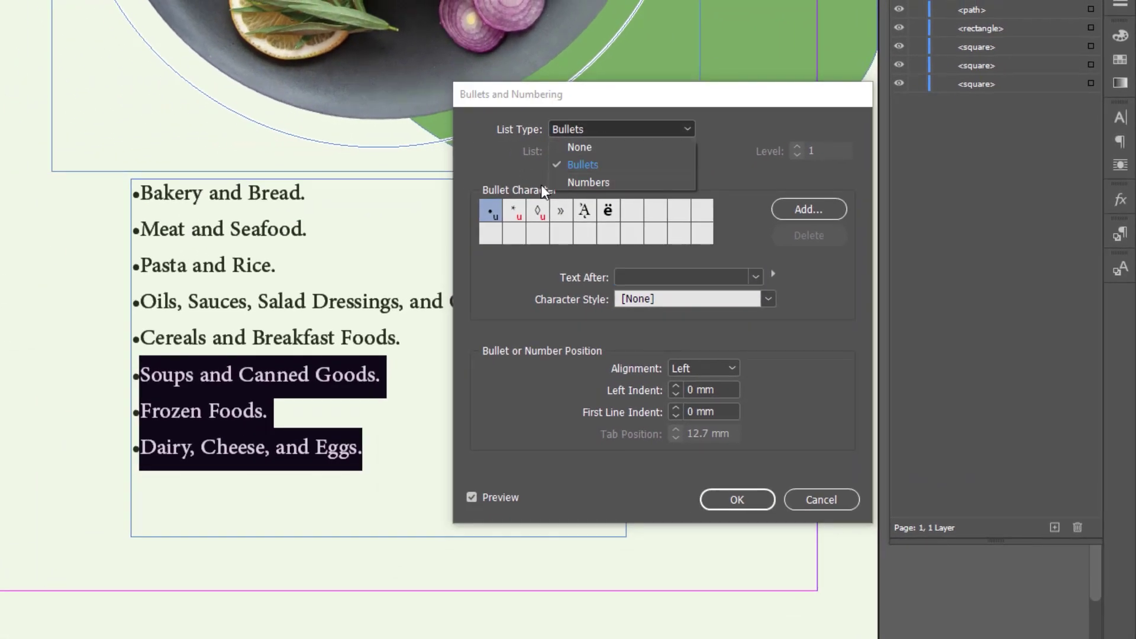
click(608, 183)
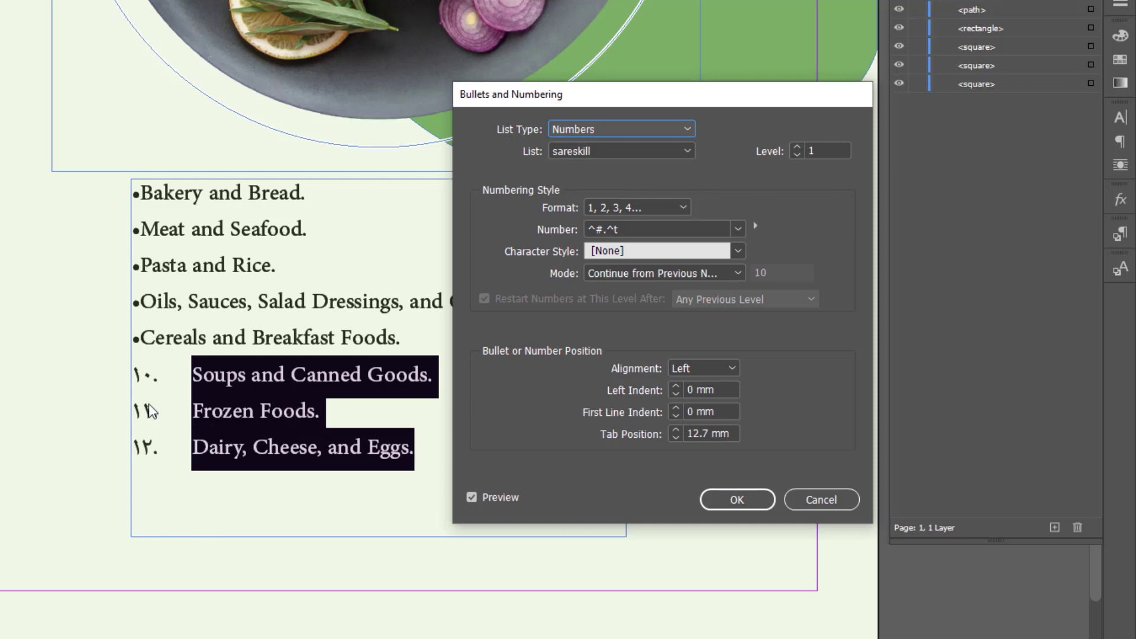
click(739, 499)
Add two numbered lines to the list by inserting paragraph breaks after "Dairy, Cheese, and Eggs".
click(408, 448)
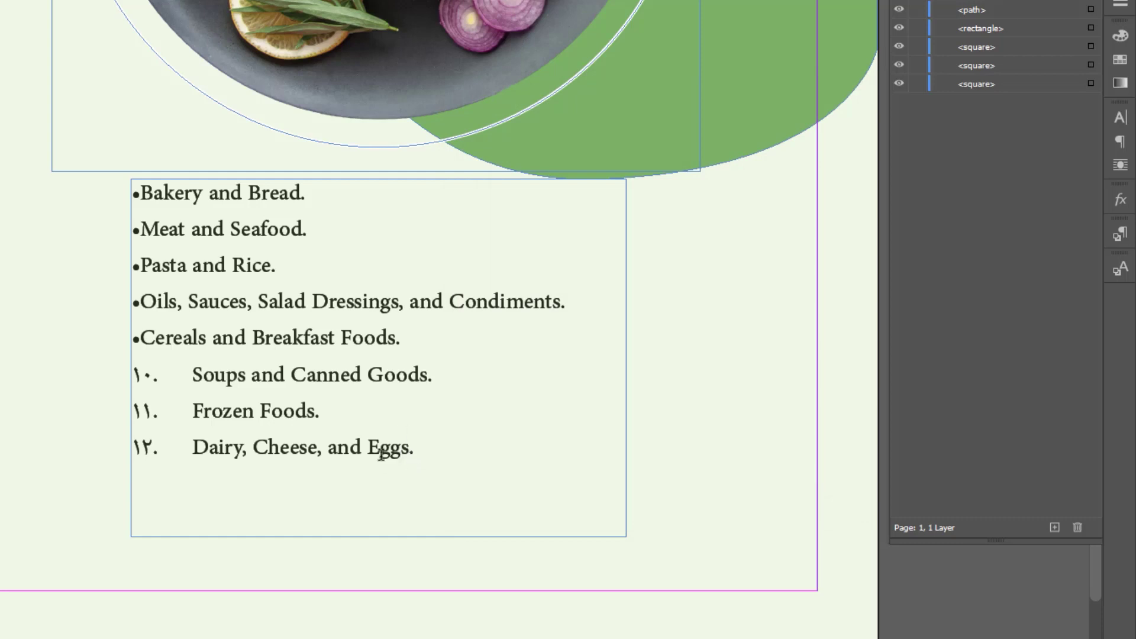
key(Return)
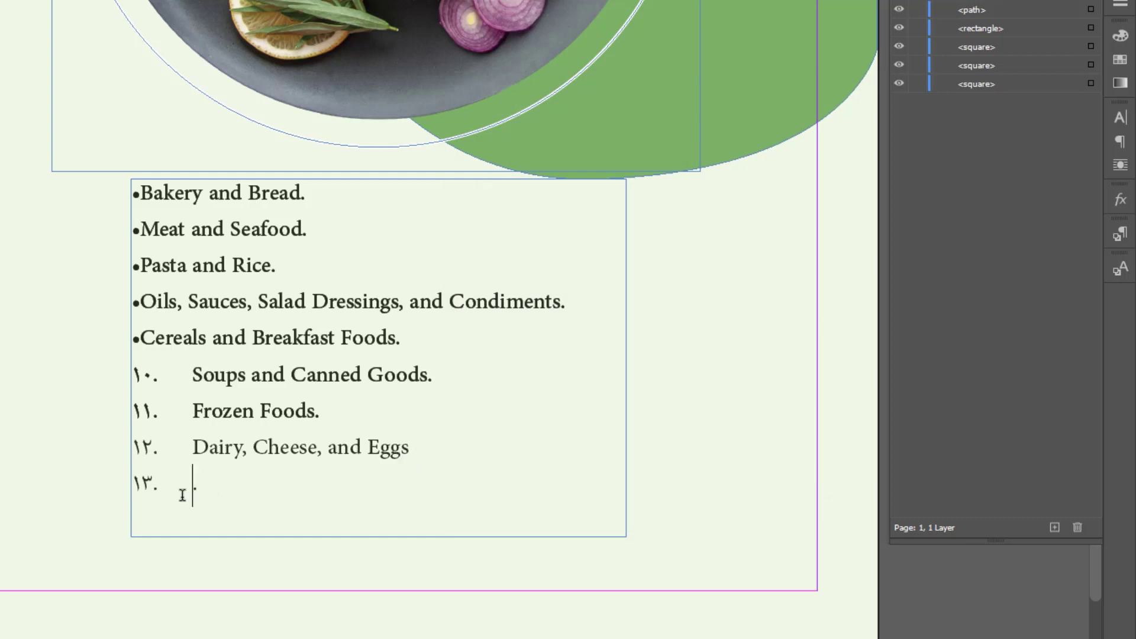
key(Return)
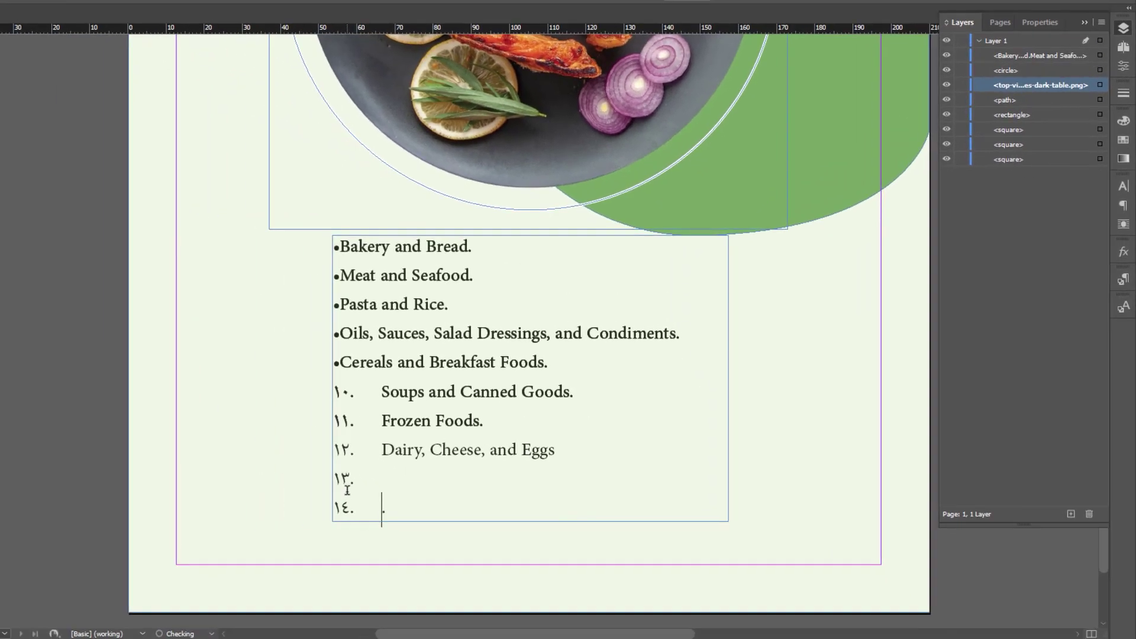
click(383, 533)
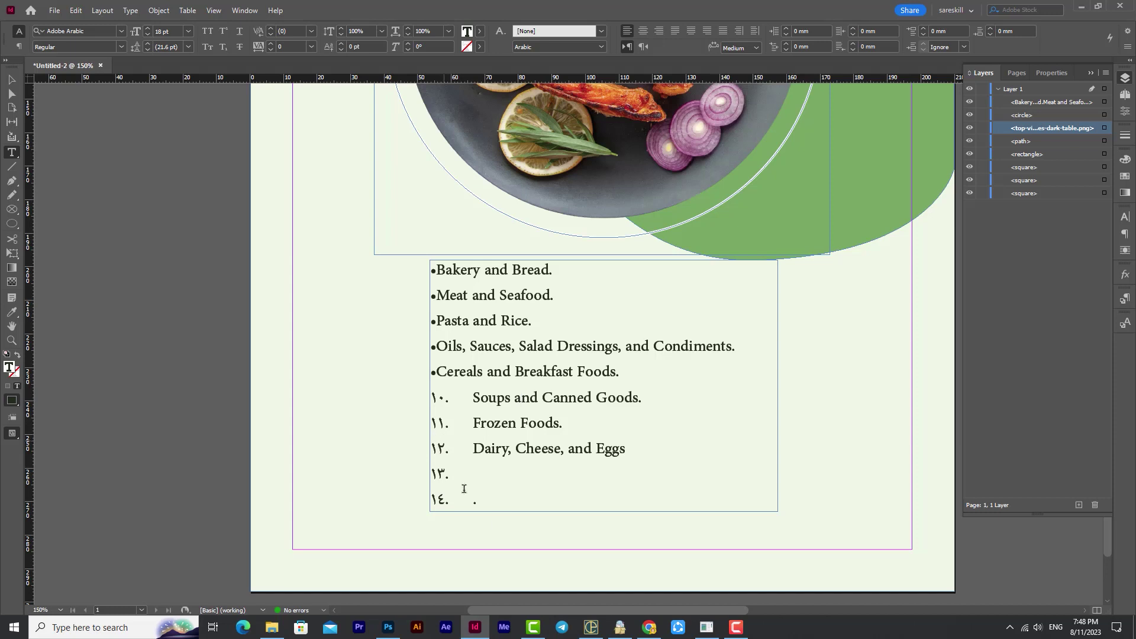
Preview fonts on the entire food list and set its font to Congress-Heavy.
key(ctrl+a)
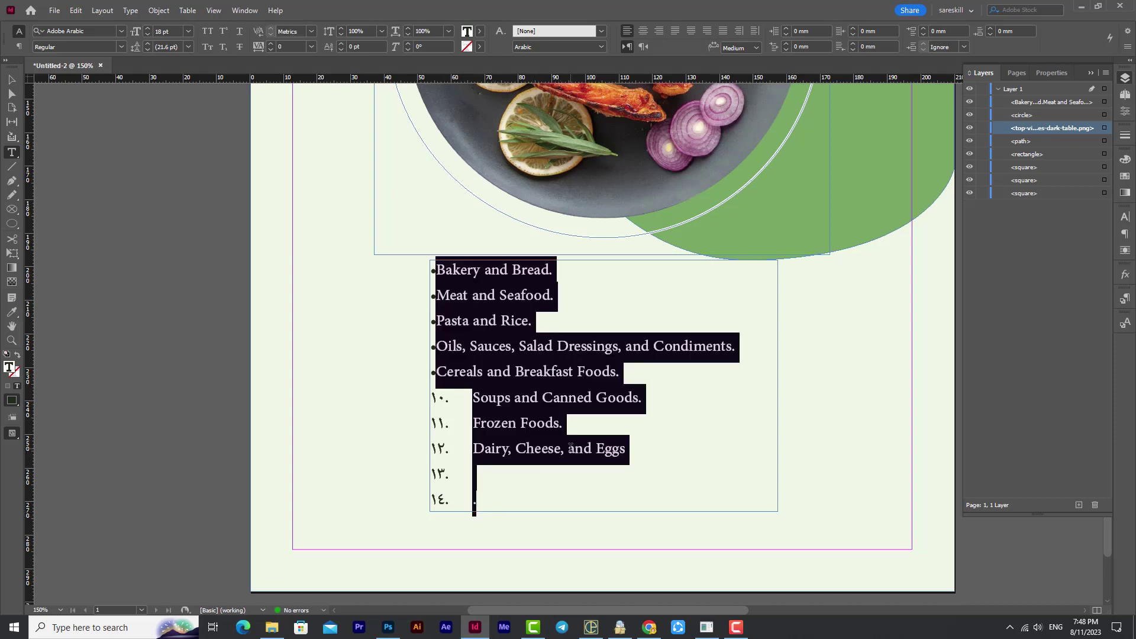
click(117, 30)
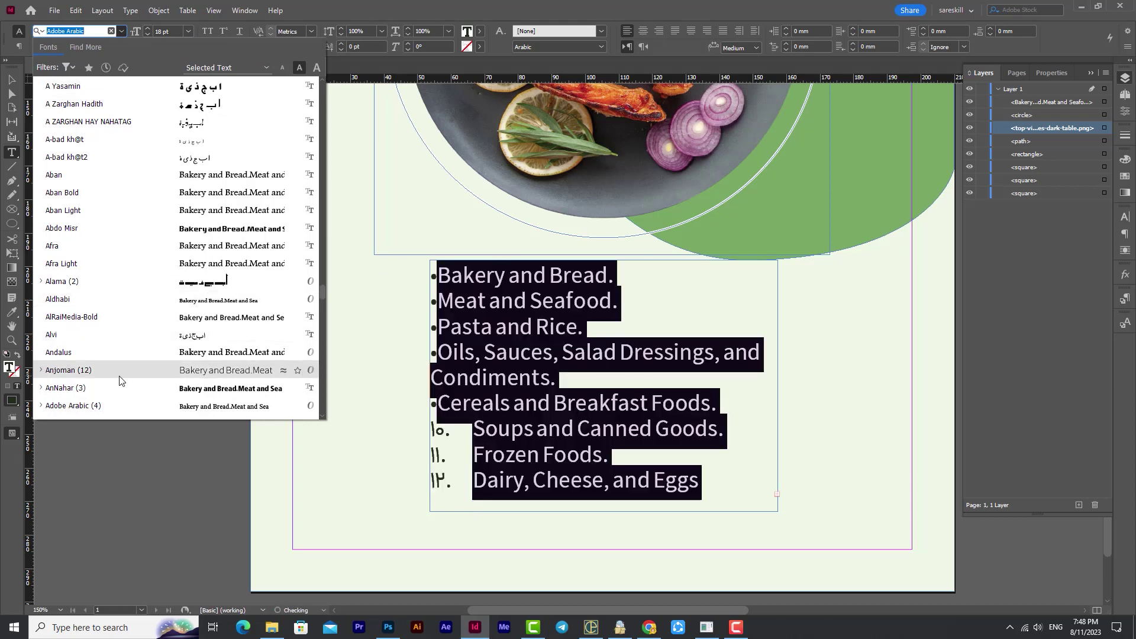
scroll(320, 330, down, 3)
scroll(320, 334, down, 15)
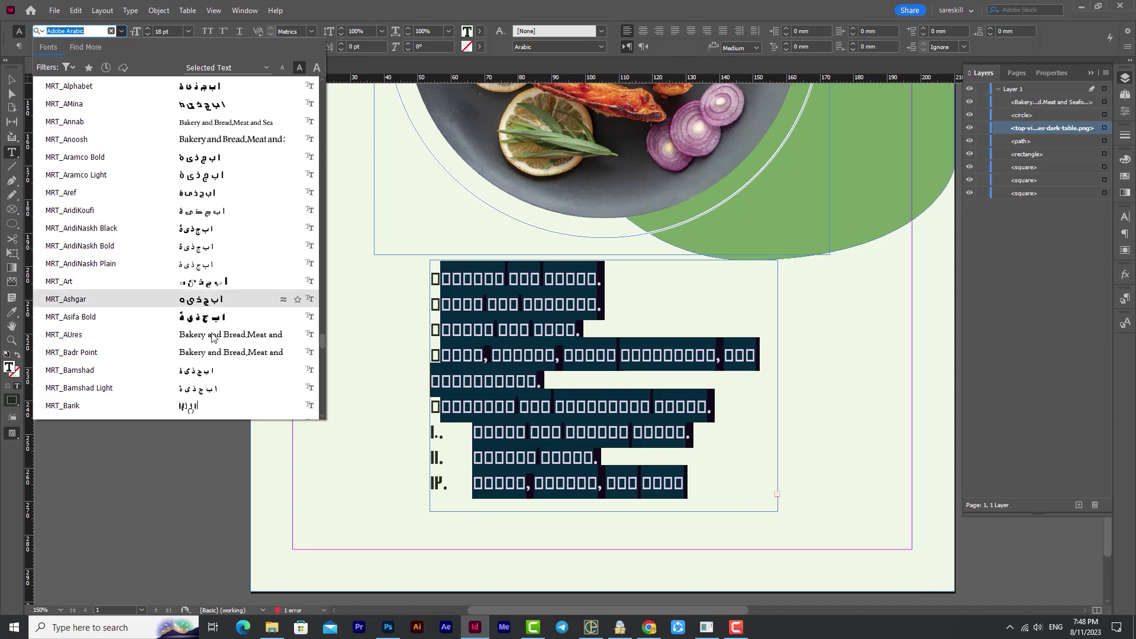
scroll(232, 314, down, 4)
drag(322, 342, 319, 122)
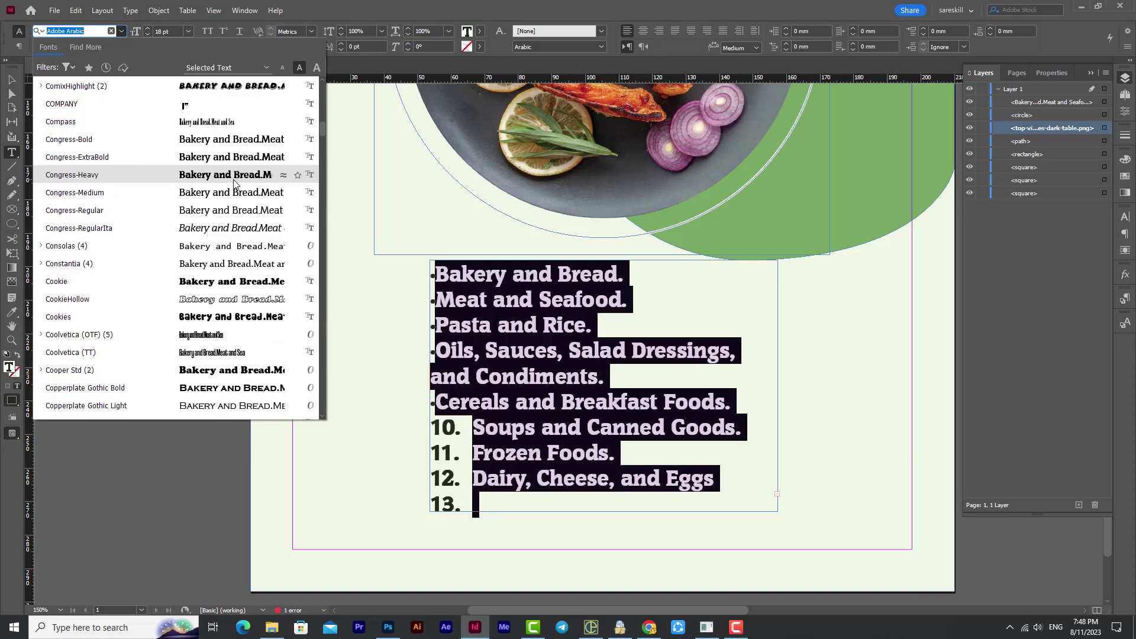
click(230, 181)
Open the character settings for the food list's text frame and look through the available languages.
click(10, 81)
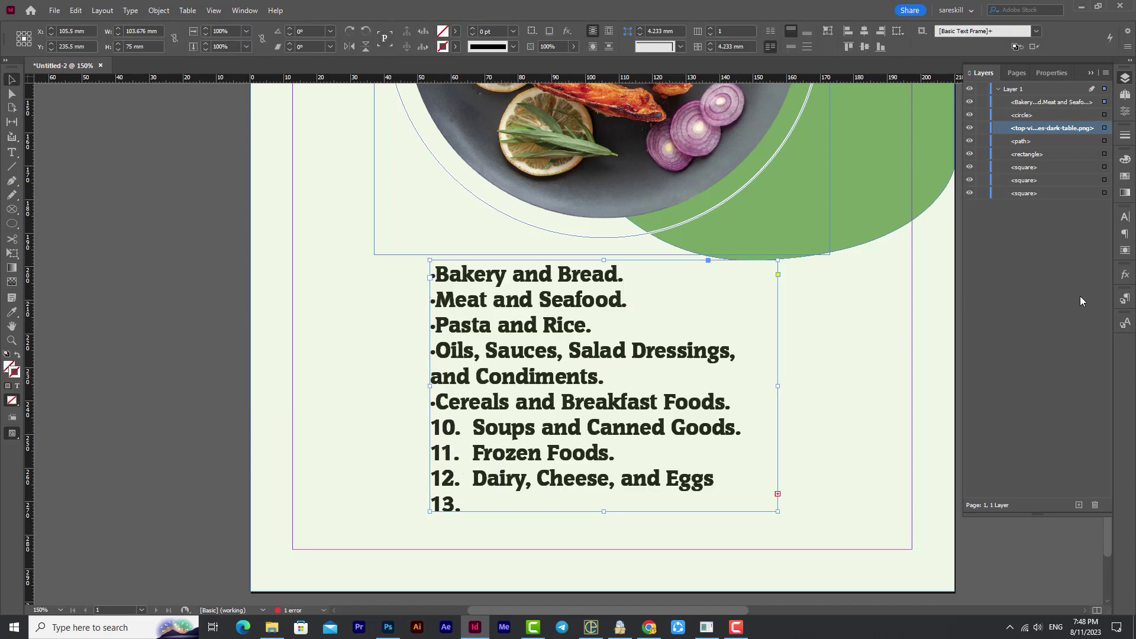
click(1126, 218)
click(1125, 220)
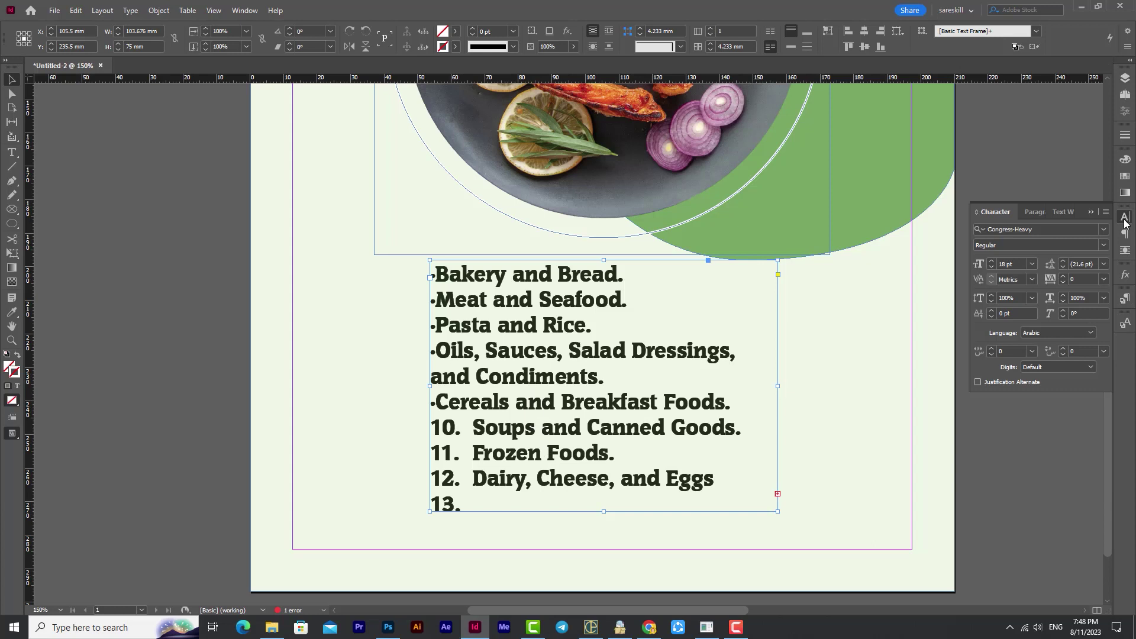
click(1055, 334)
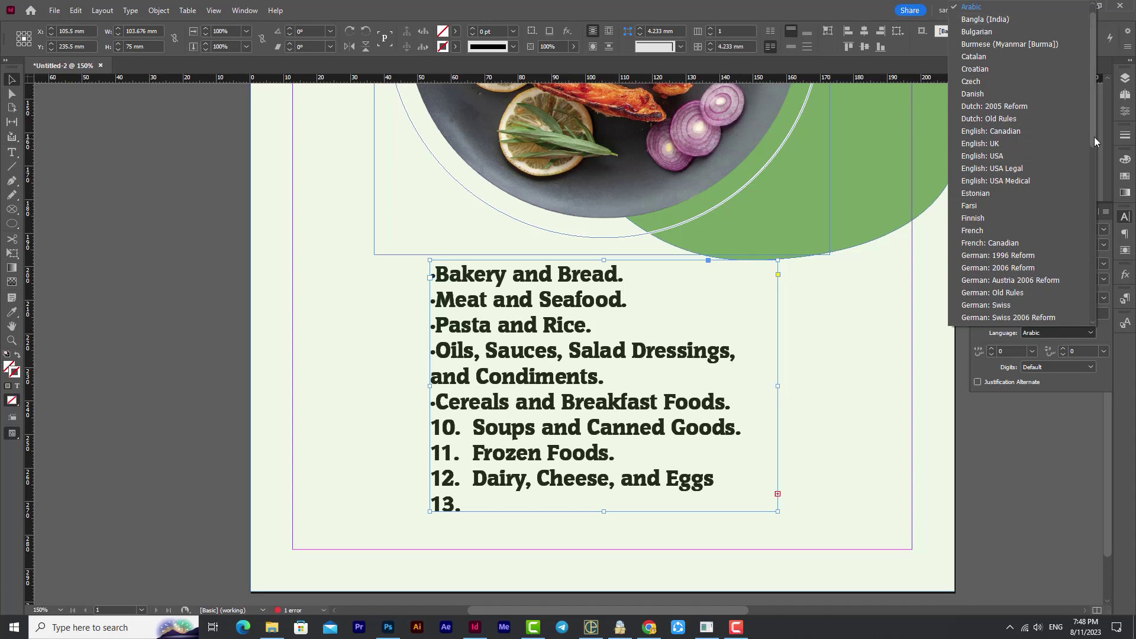
click(1061, 335)
click(1057, 333)
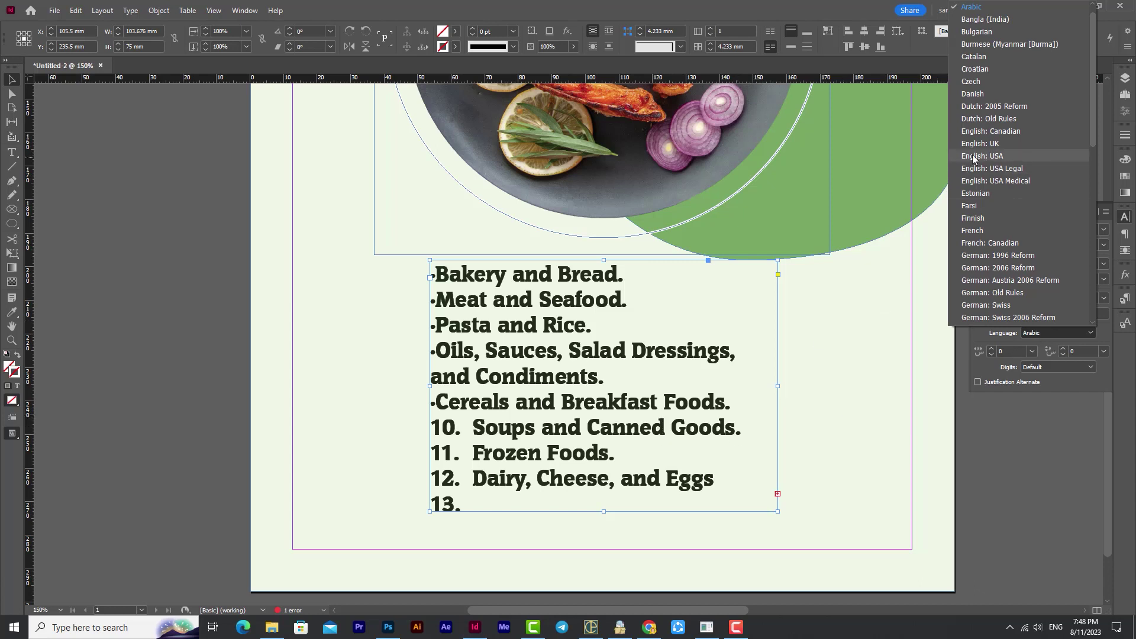
click(603, 436)
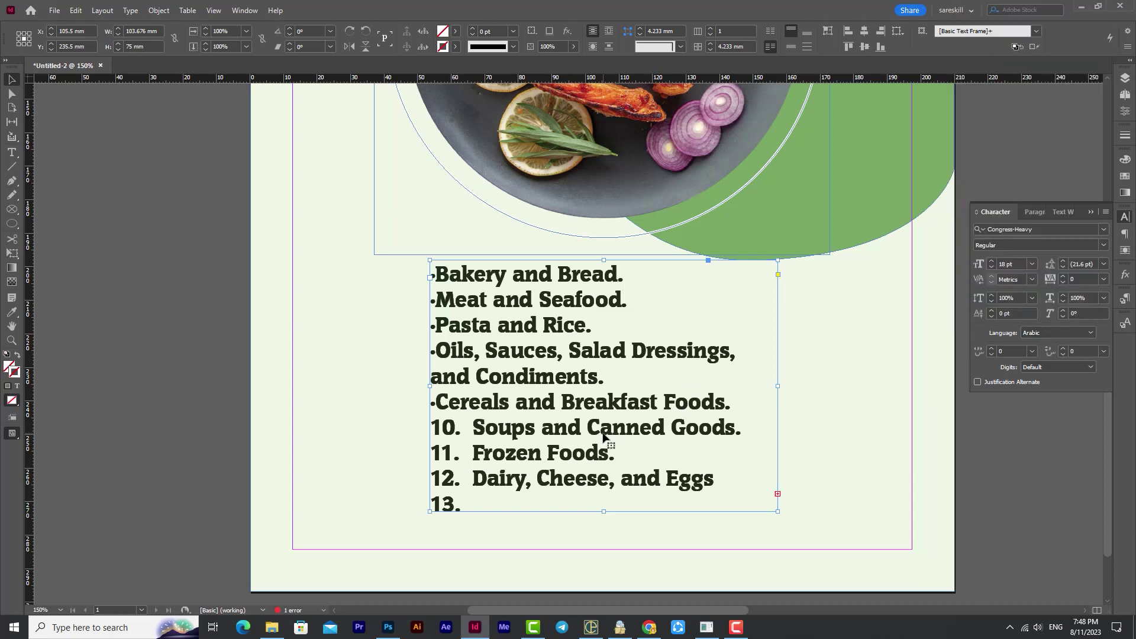
Undo the last font change on the food list.
key(ctrl+z)
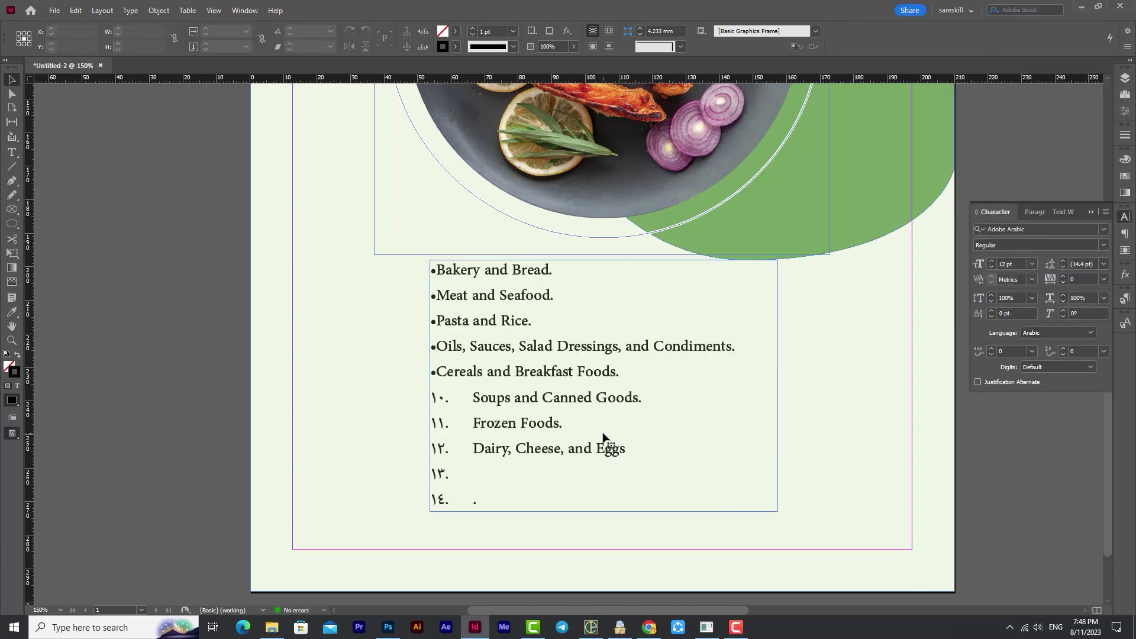
key(ctrl+z)
key(ctrl+1)
drag(586, 472, 587, 445)
drag(702, 380, 680, 379)
scroll(647, 363, up, 1)
scroll(637, 334, down, 2)
drag(518, 450, 532, 471)
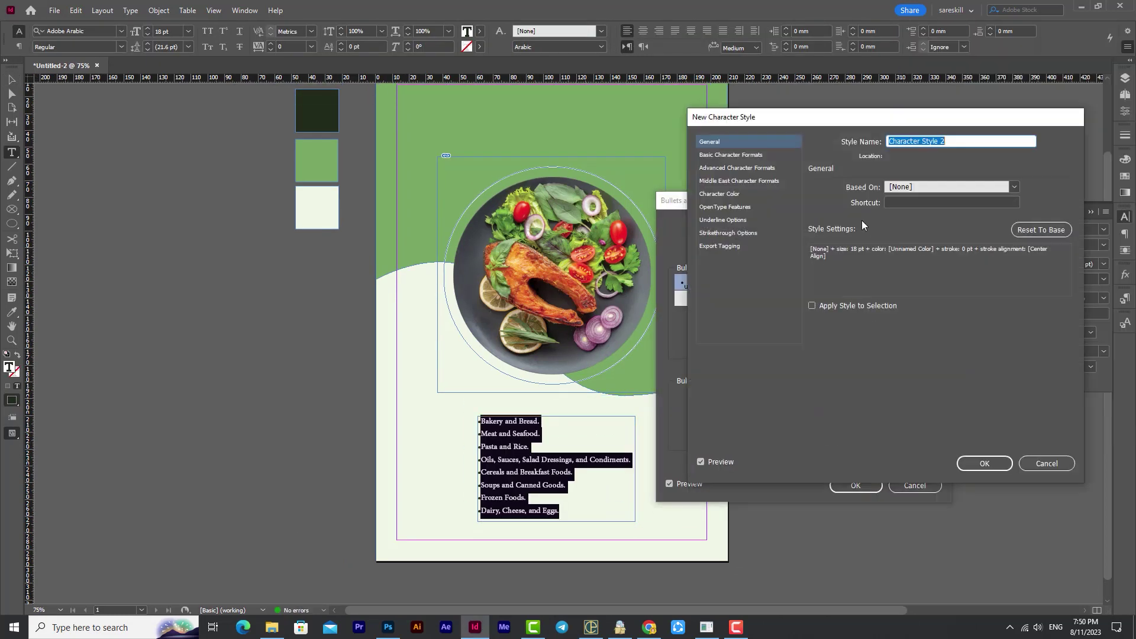
Give the new character style a different character colour and apply it to the food list's bullets.
click(718, 193)
click(923, 232)
click(983, 464)
click(856, 485)
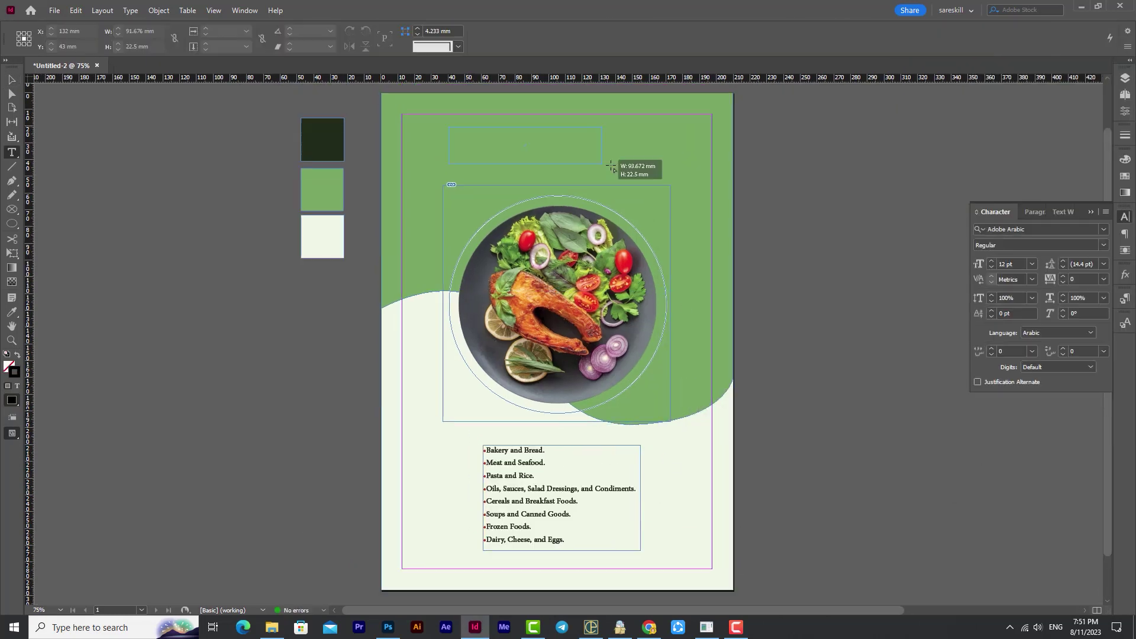
Add the title "natural food" in a text frame above the plate and enlarge it to 30 pt.
key(ctrl+a)
key(ctrl+shift+period)
key(ctrl+shift+period)
key(ctrl+shift+period)
key(ctrl+shift+period)
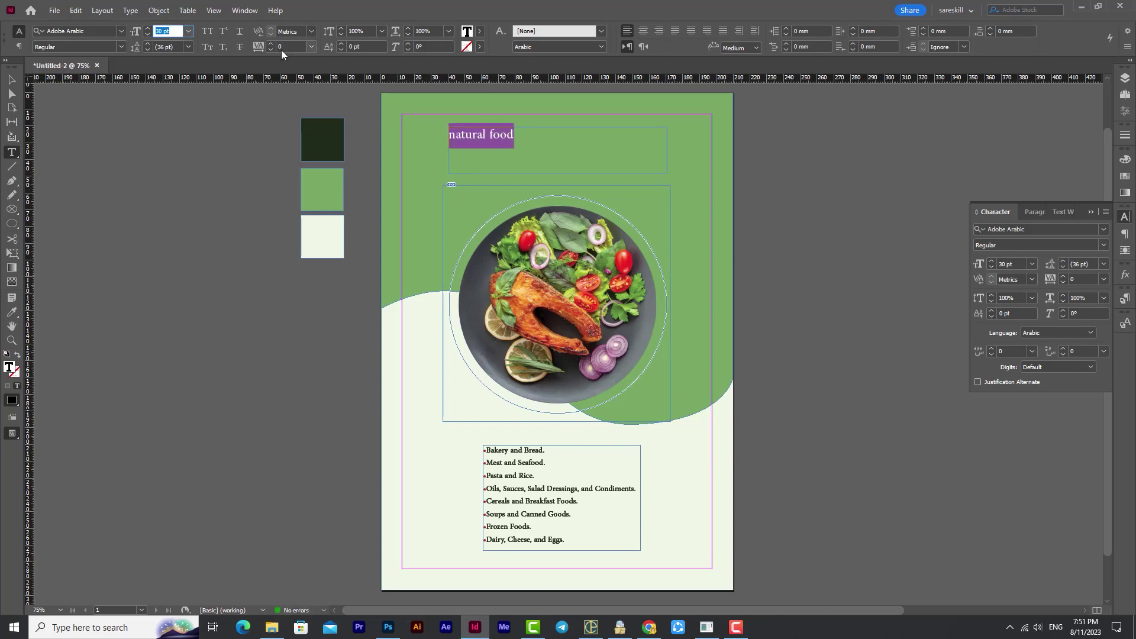
Set the title in all caps at 64 pt and reposition its frame just above the plate.
key(ctrl+shift+k)
key(ctrl+shift+comma)
key(ctrl+shift+comma)
key(ctrl+shift+comma)
key(ctrl+shift+comma)
key(ctrl+shift+comma)
key(ctrl+shift+comma)
key(ctrl+shift+comma)
key(ctrl+shift+comma)
key(Escape)
drag(609, 167, 607, 174)
Set the word "FOOD" in the title to the Bold style.
double_click(607, 173)
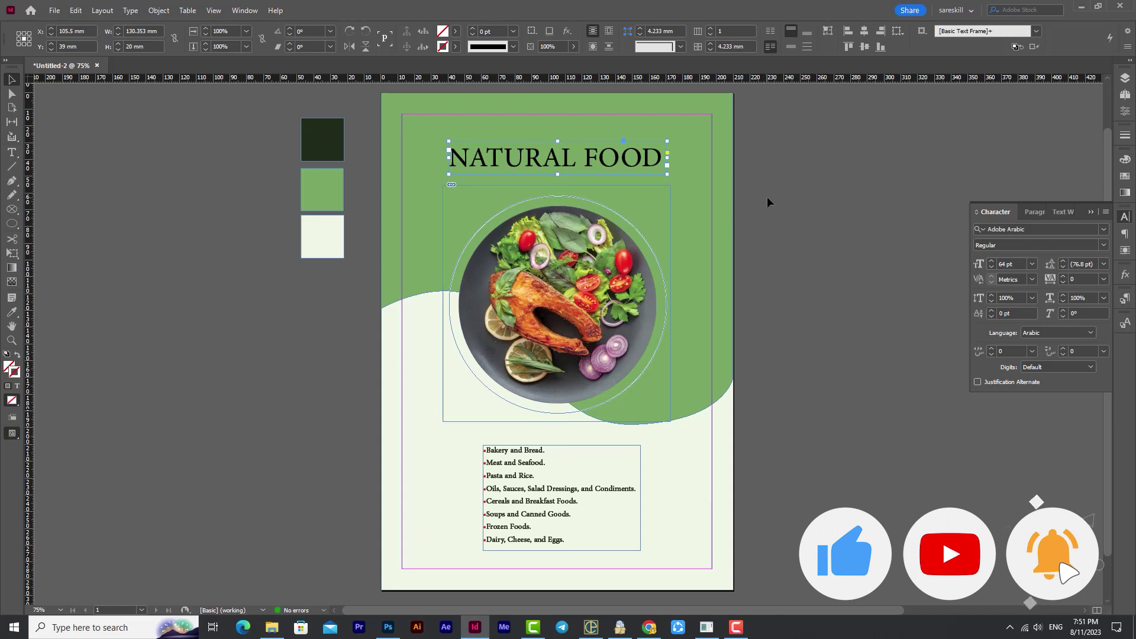
click(121, 47)
click(71, 84)
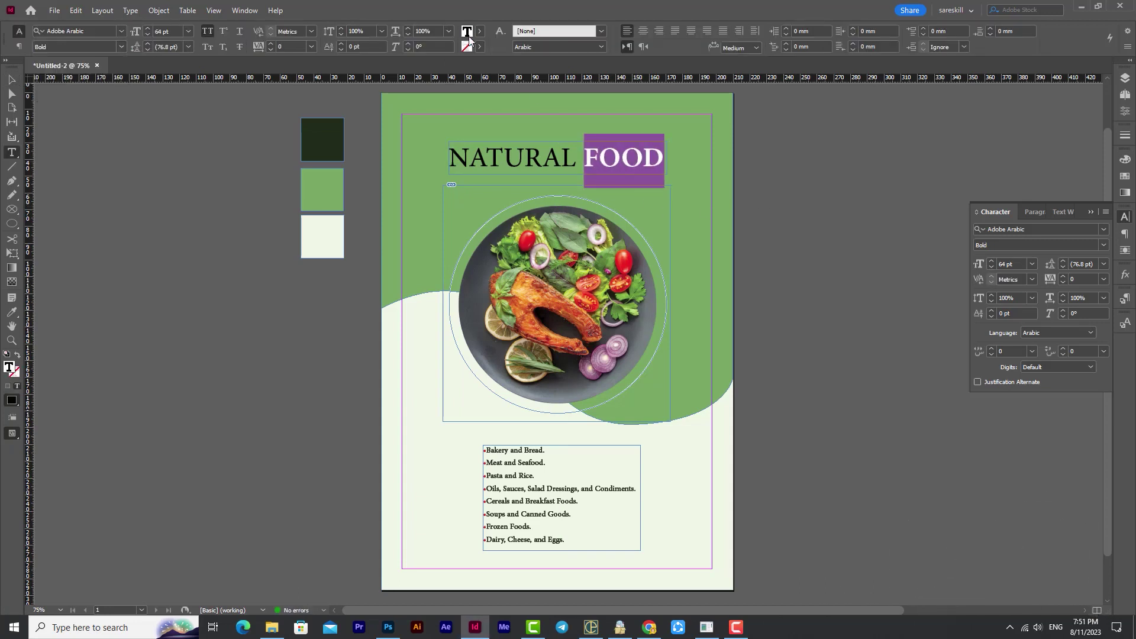